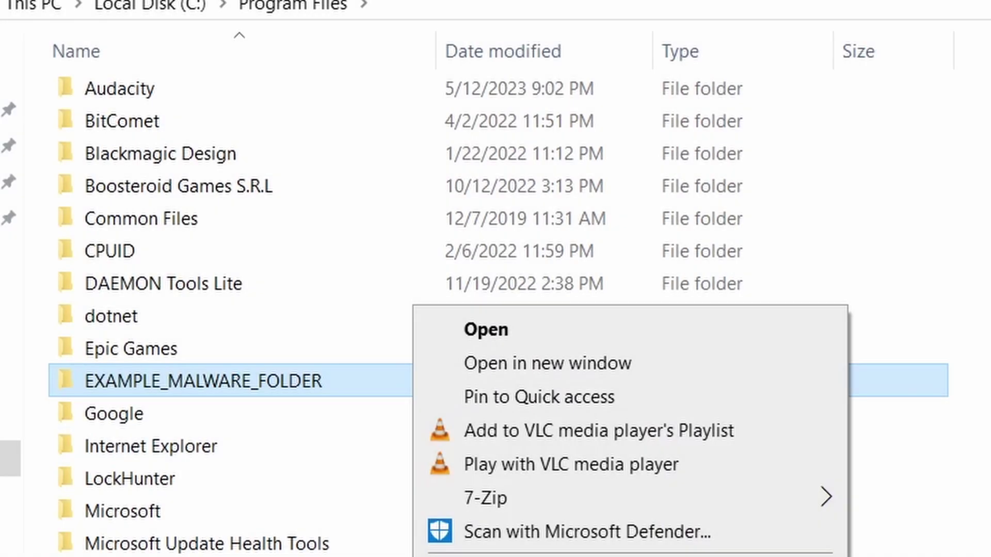
# - Remove the chrome policy template from the policy templates list and close the list
pyautogui.press('Escape')
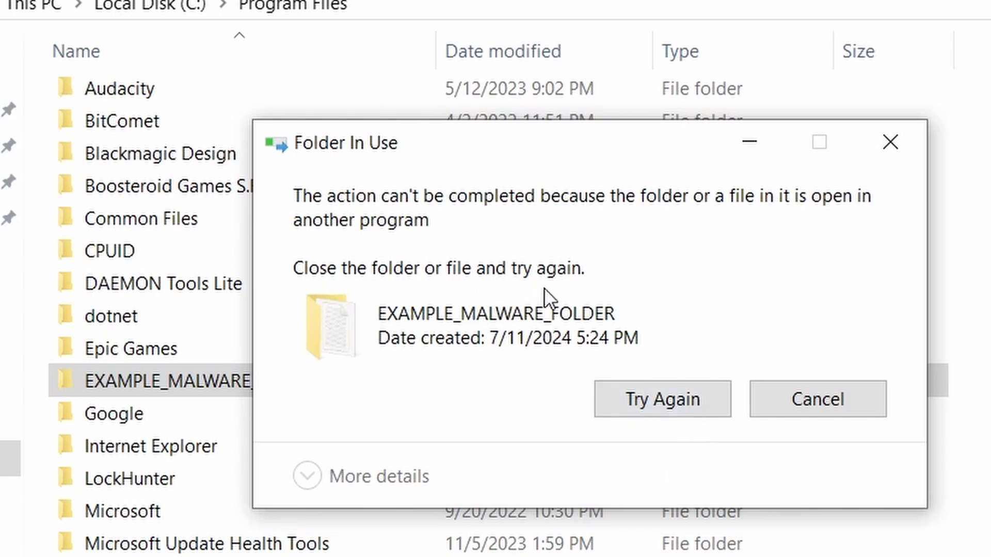
pyautogui.click(651, 404)
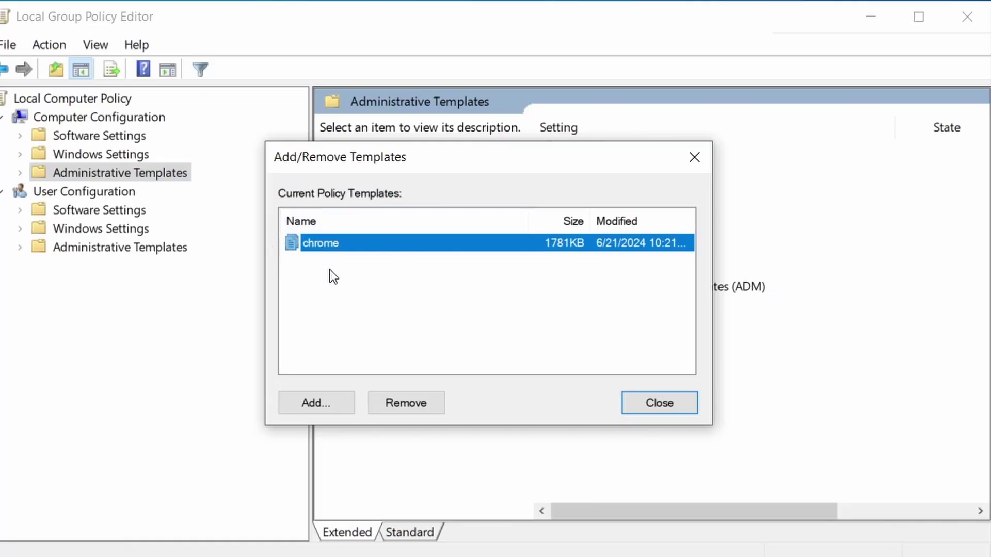
pyautogui.click(420, 404)
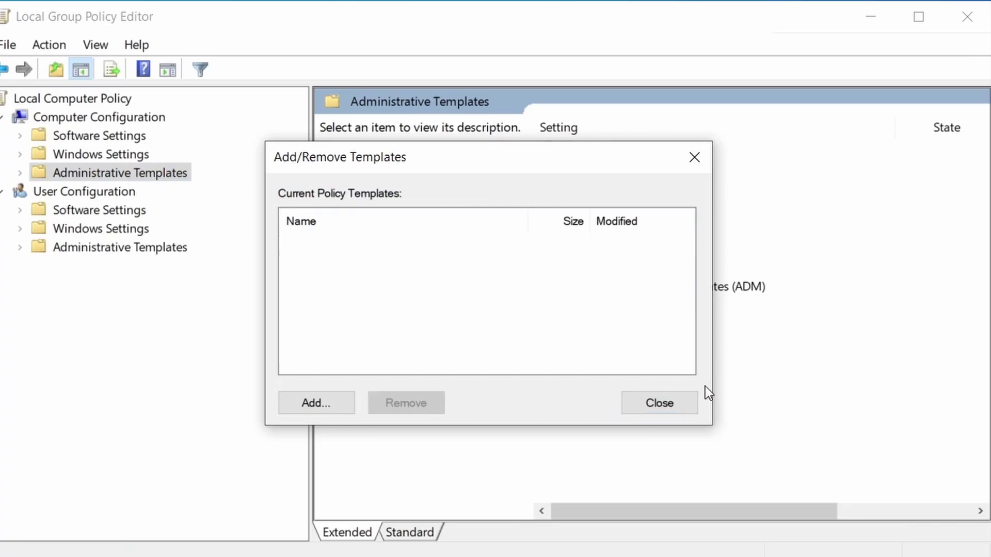
pyautogui.click(671, 403)
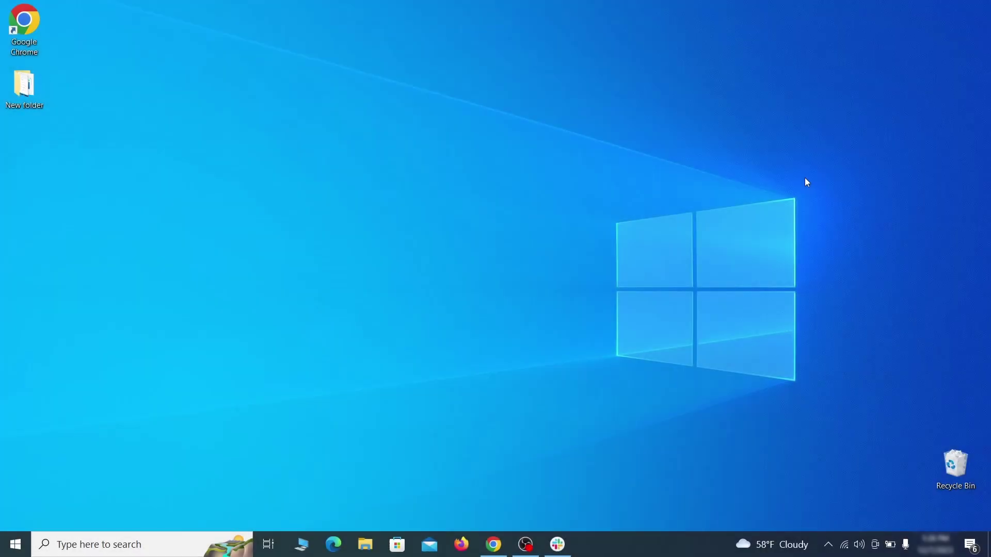
# - Open Apps & features and sort the installed apps by install date
pyautogui.press('super')
pyautogui.write('apps & features')
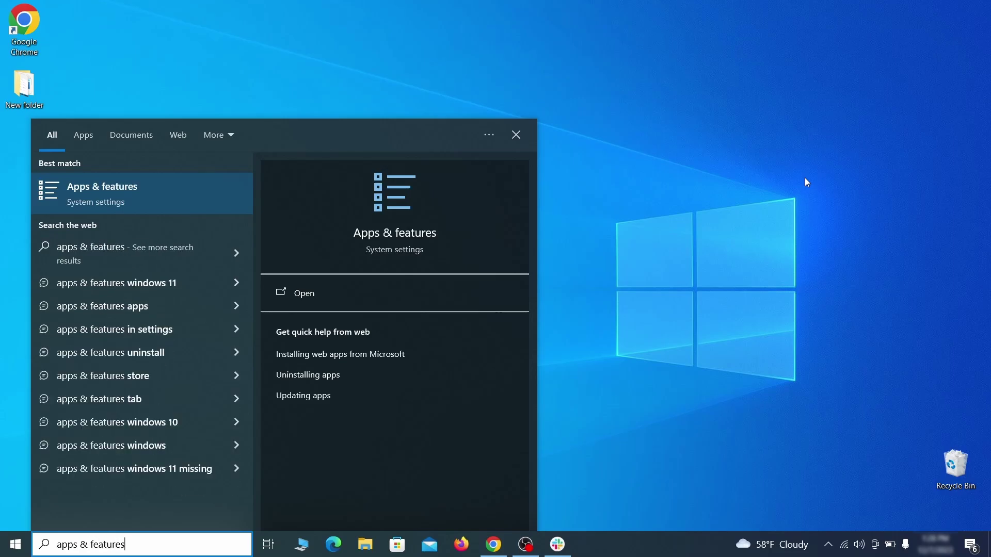
pyautogui.press('Return')
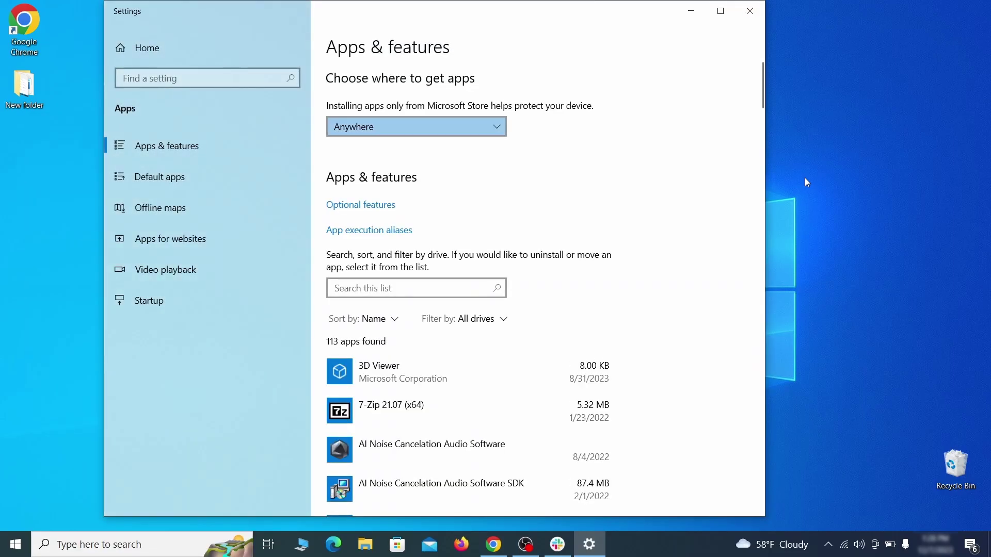
pyautogui.click(391, 322)
pyautogui.click(378, 381)
pyautogui.scroll(-2, 571, 320)
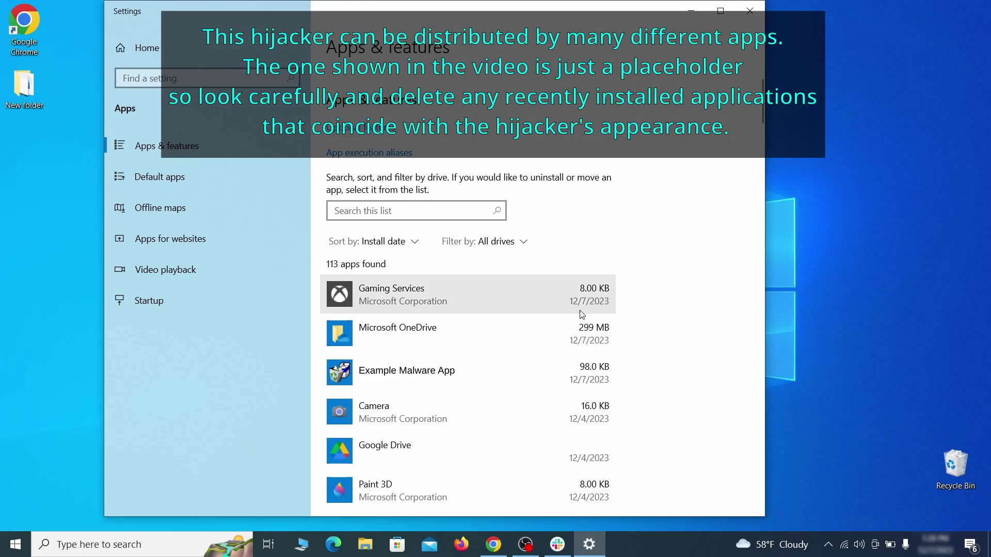
# - Uninstall Example Malware App and close Settings
pyautogui.click(505, 367)
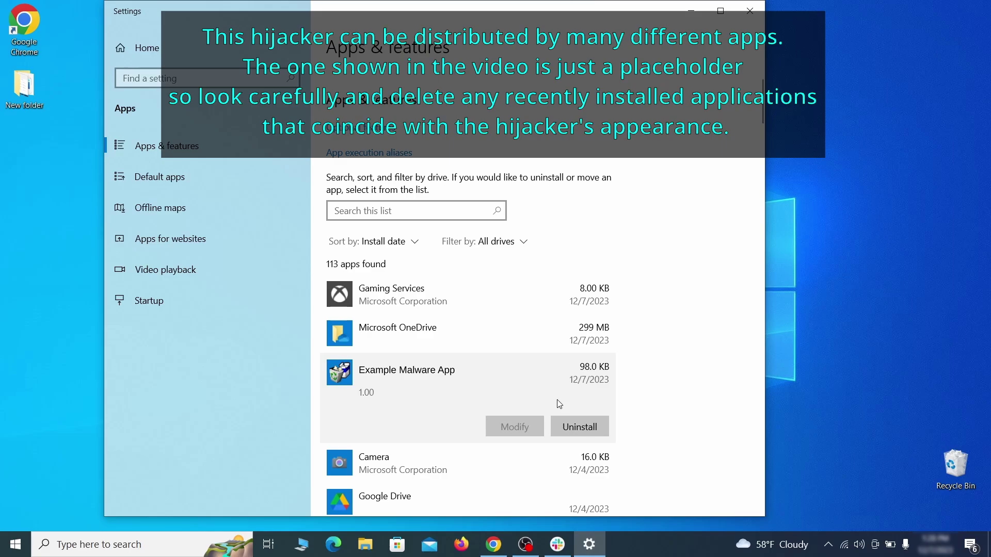
pyautogui.click(590, 427)
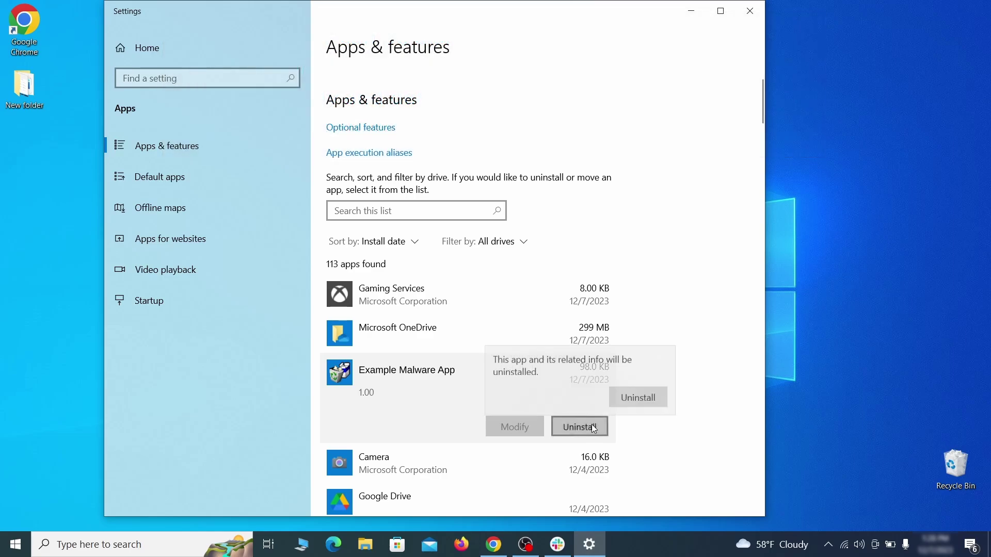
pyautogui.click(651, 401)
pyautogui.click(569, 388)
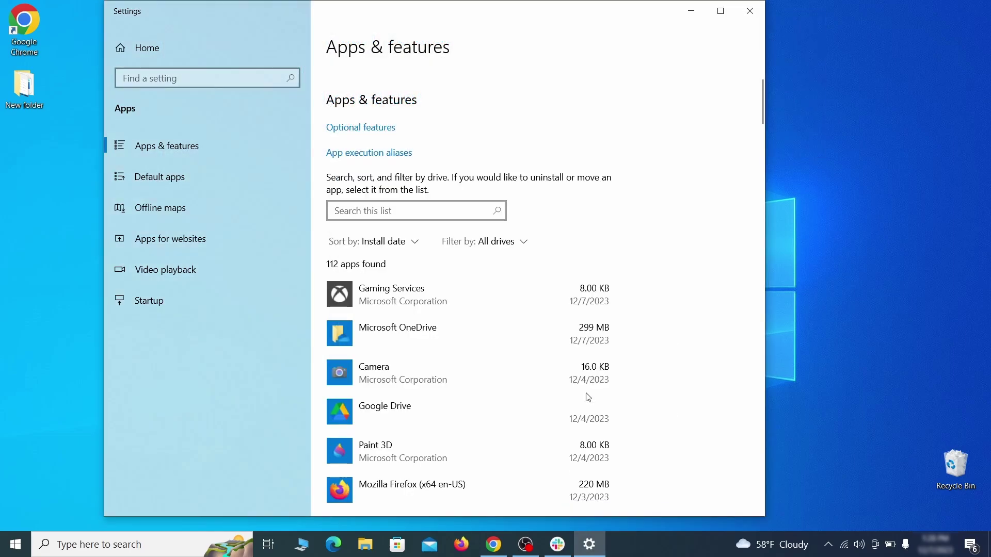
pyautogui.click(760, 17)
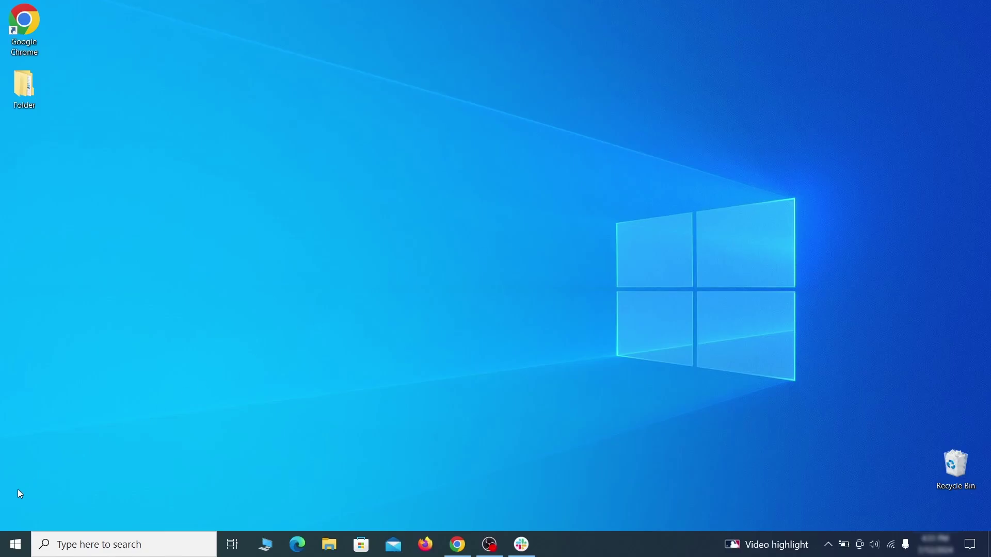
# - Enable 'Show hidden files, folders, and drives' in File Explorer Options and apply it
pyautogui.click(22, 545)
pyautogui.write('folder options')
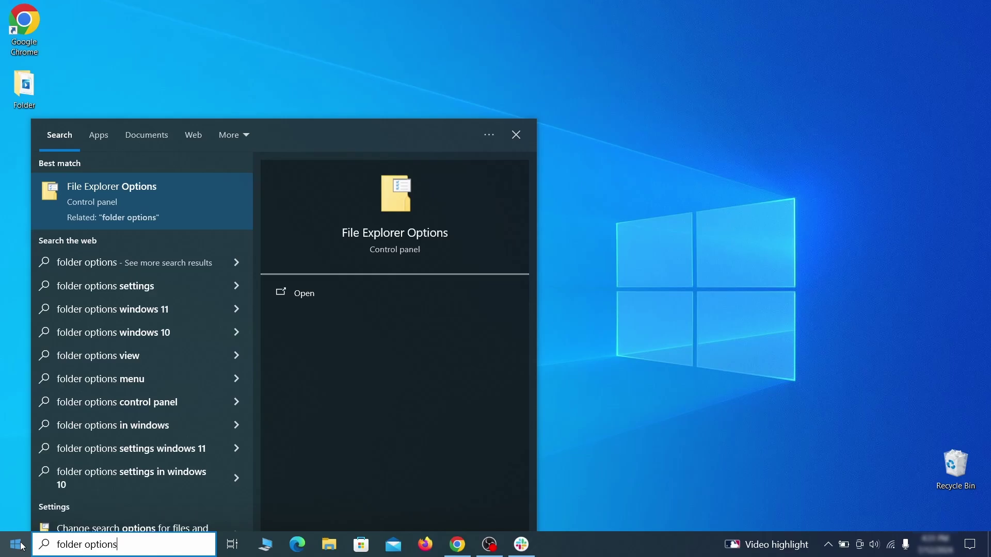
pyautogui.press('Return')
pyautogui.click(194, 125)
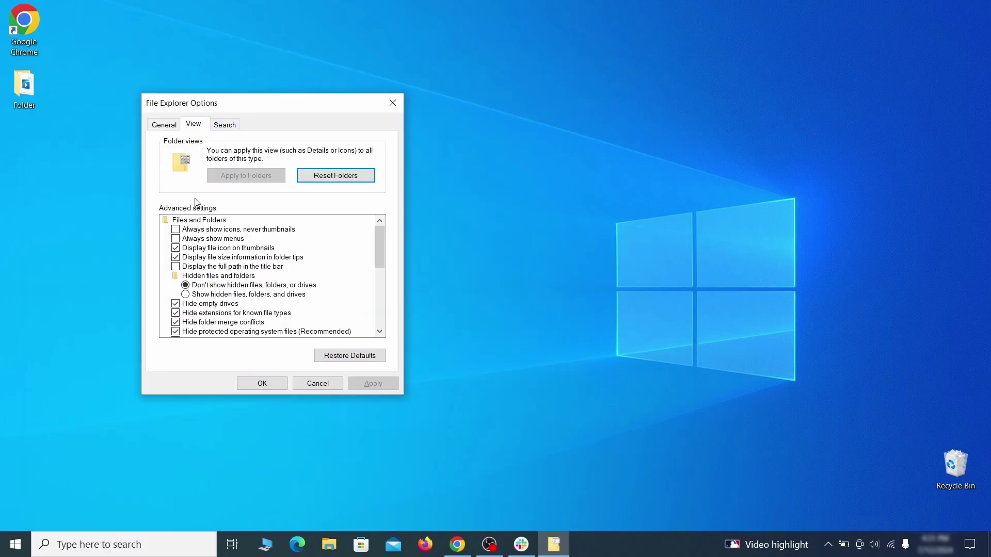
pyautogui.click(186, 294)
pyautogui.click(376, 386)
pyautogui.click(262, 384)
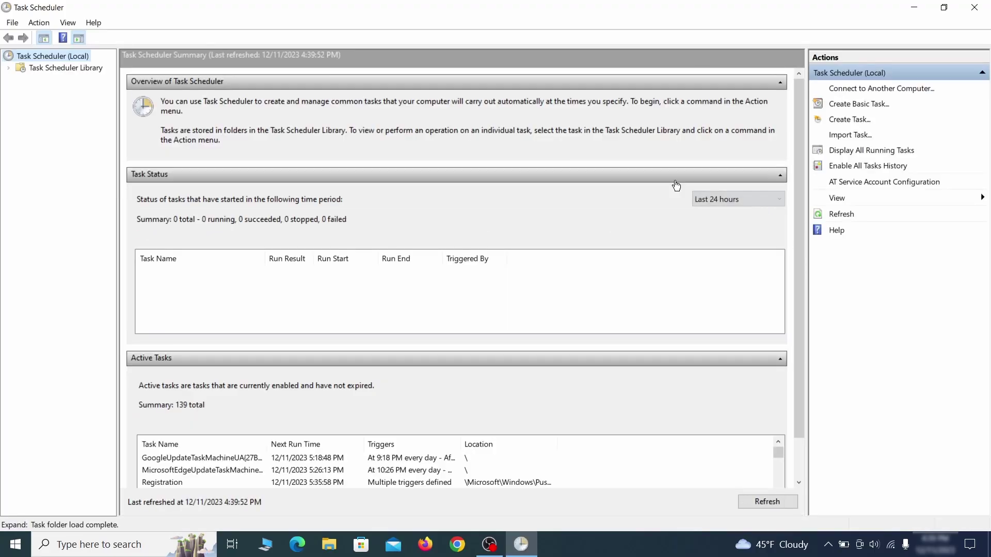
# - Open the Example Malware App task's properties and review its trigger and launched program
pyautogui.click(92, 69)
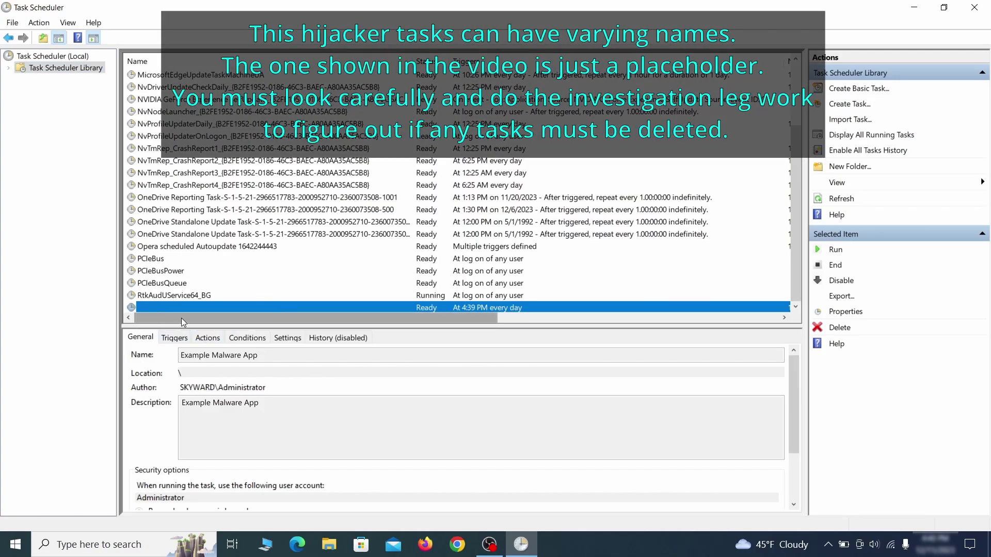
pyautogui.rightClick(284, 308)
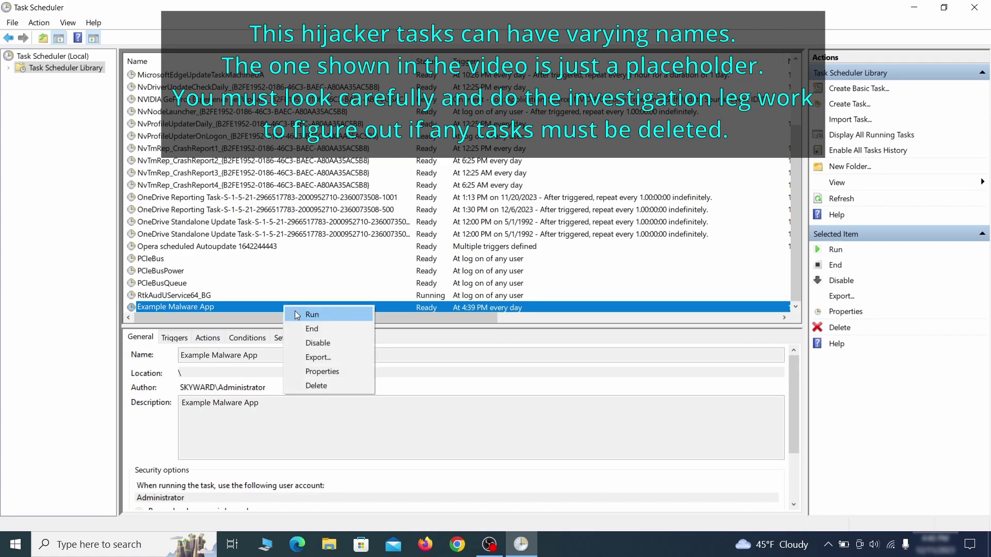
pyautogui.click(324, 371)
pyautogui.click(112, 85)
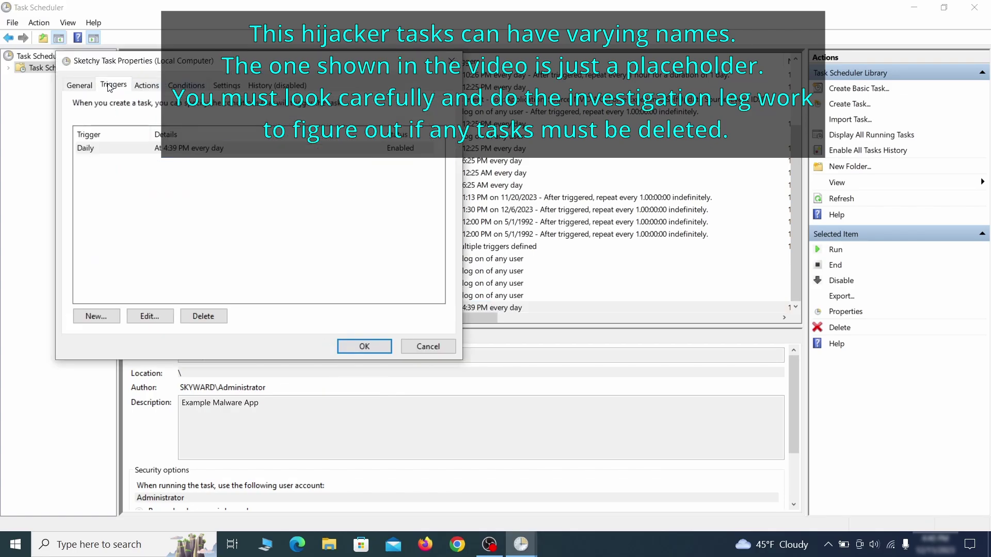
pyautogui.click(146, 86)
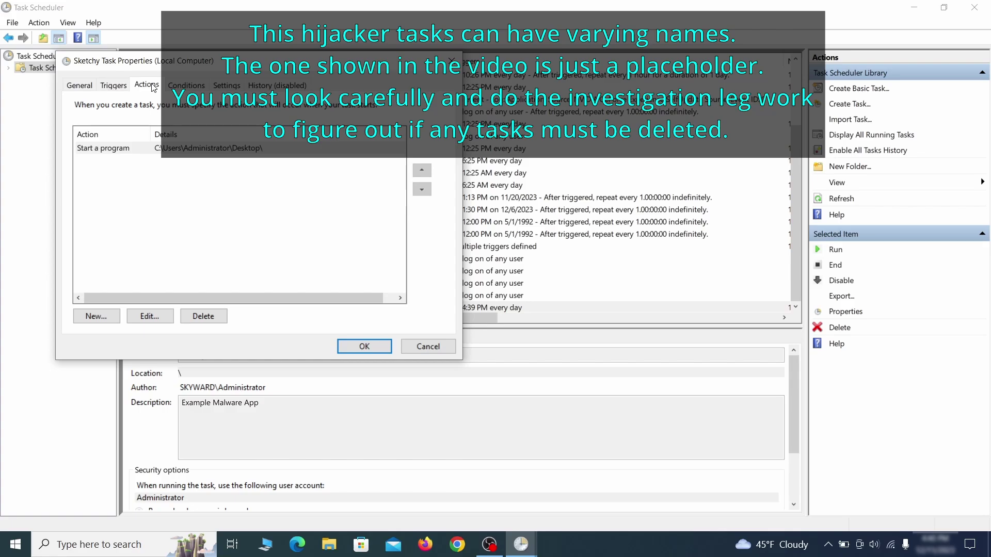
# - Close the properties and delete the Example Malware App task
pyautogui.press('Escape')
pyautogui.rightClick(318, 307)
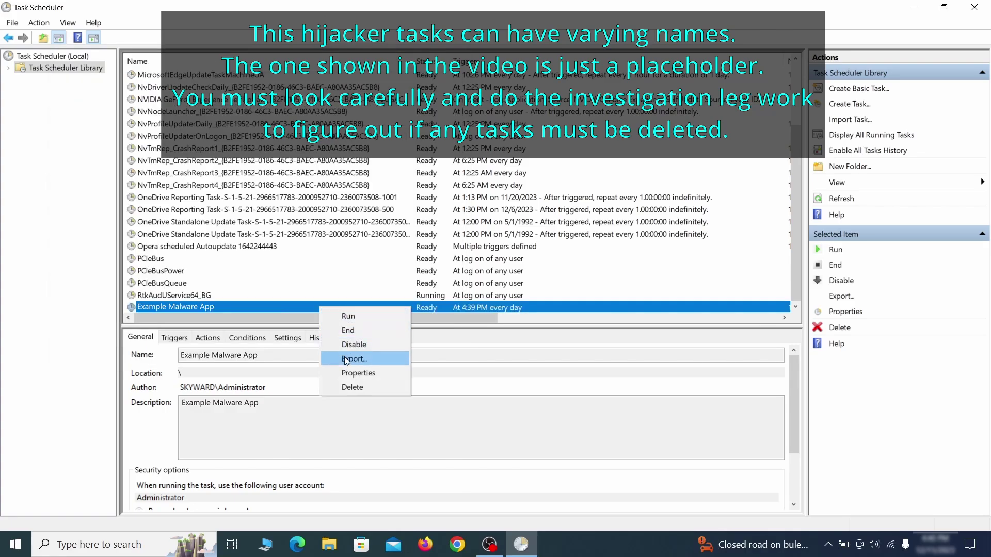
pyautogui.click(353, 387)
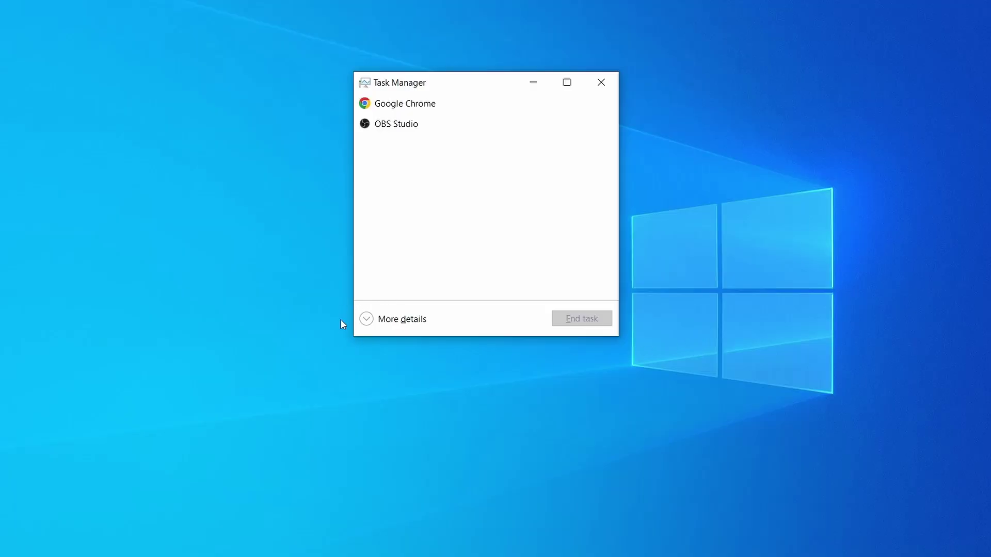
# - Sort processes by CPU and memory, open Example Malware Process's file location, and delete its three files
pyautogui.click(367, 319)
pyautogui.click(480, 120)
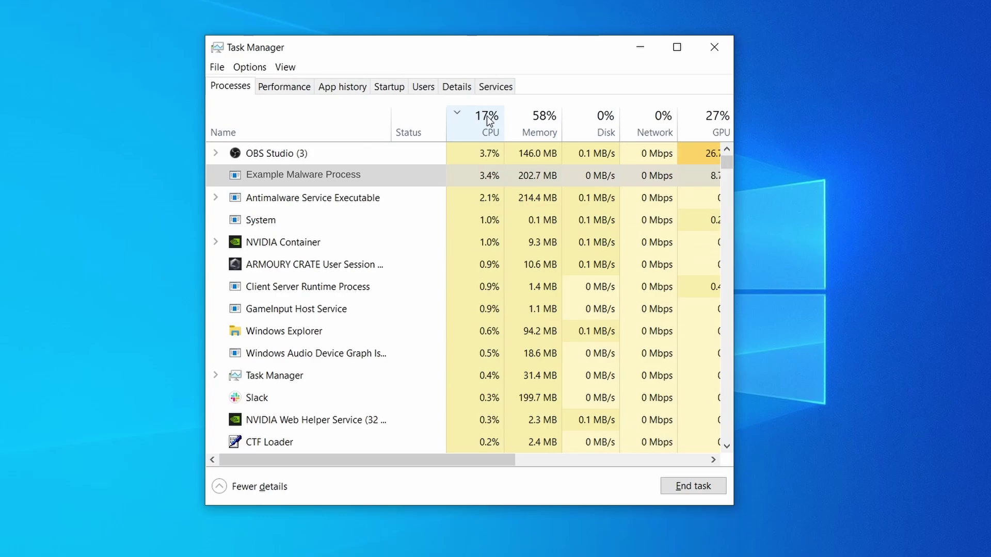
pyautogui.click(540, 121)
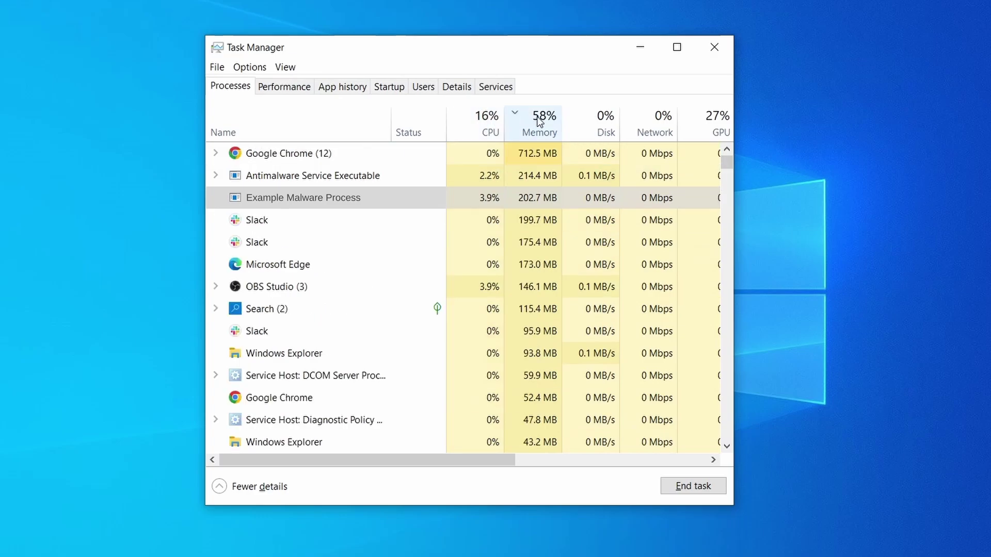
pyautogui.rightClick(473, 198)
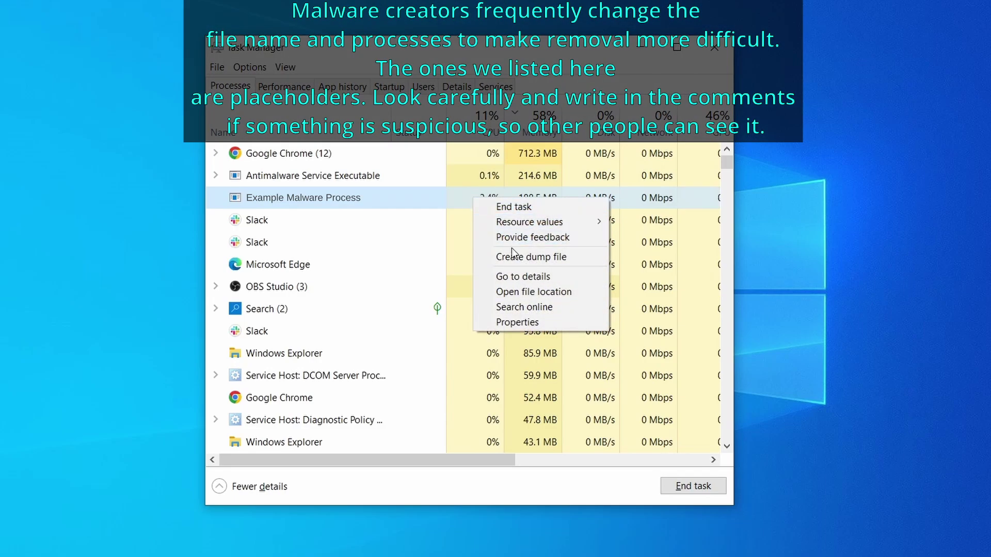
pyautogui.click(536, 292)
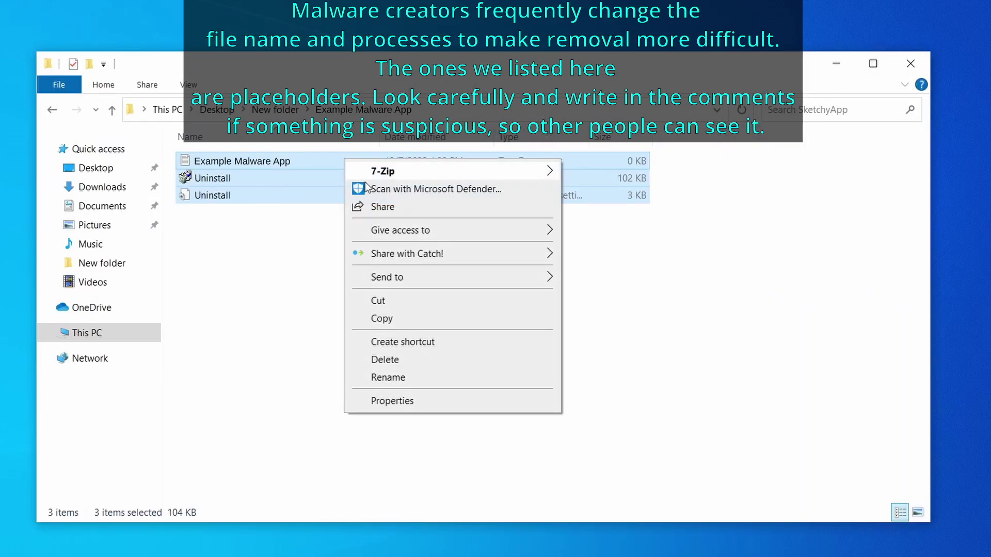
pyautogui.click(428, 360)
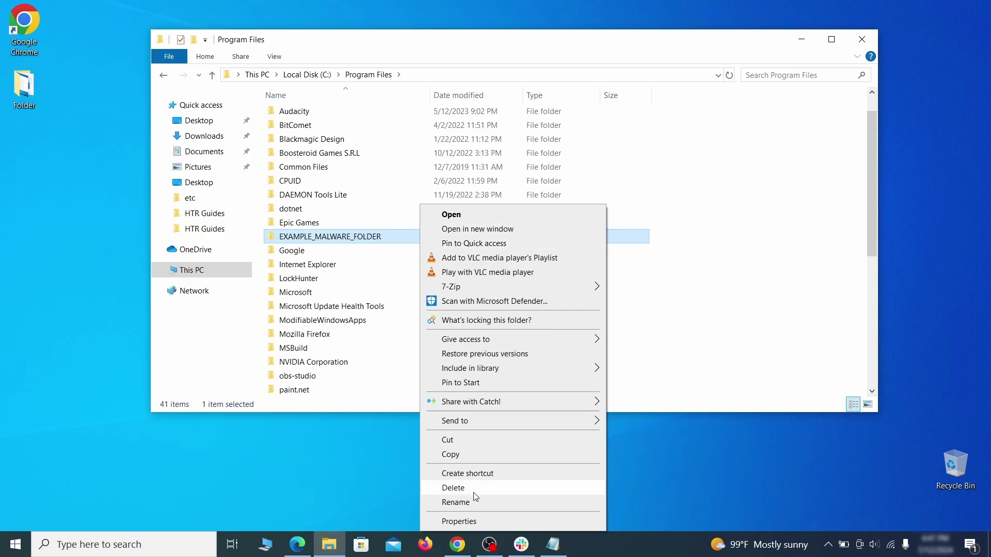
# - Attempt to delete EXAMPLE_MALWARE_FOLDER, then download and install LockHunter
pyautogui.click(453, 488)
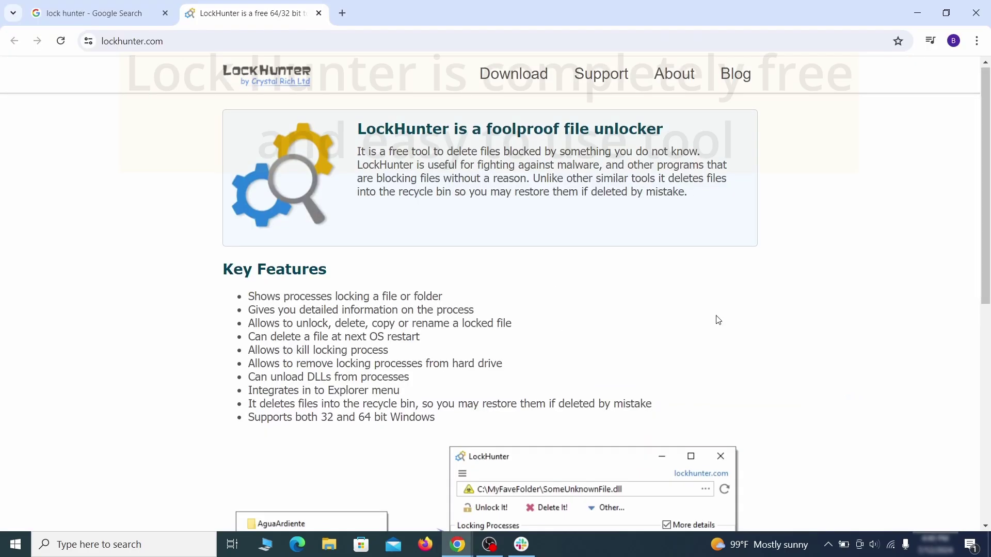
pyautogui.scroll(-7, 534, 313)
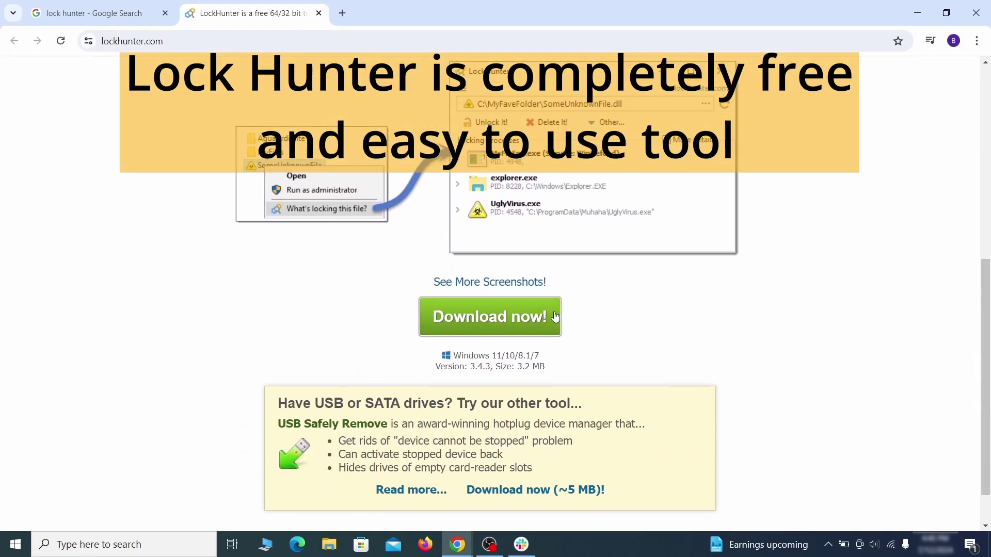
pyautogui.click(534, 313)
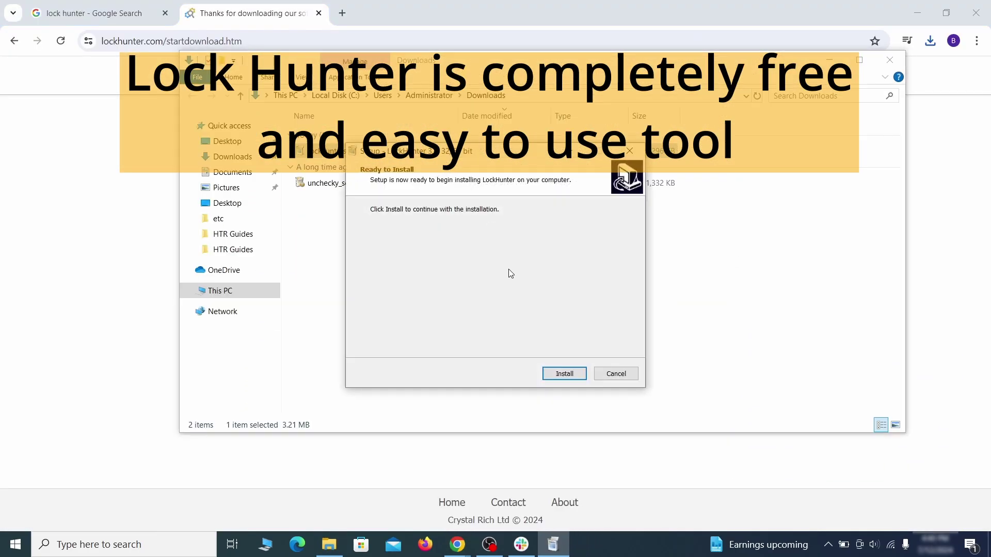
pyautogui.click(564, 373)
pyautogui.click(564, 372)
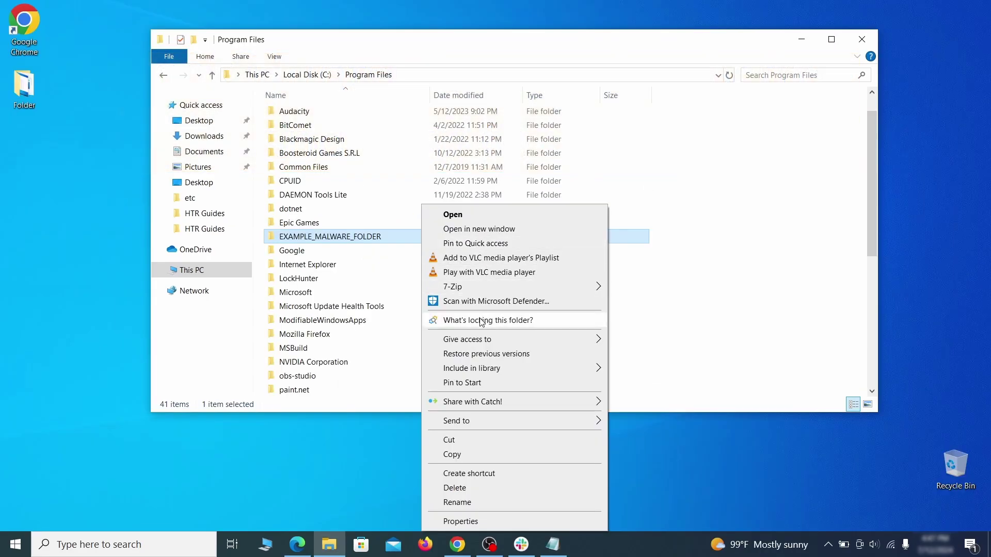
# - Delete the locked EXAMPLE_MALWARE_FOLDER with LockHunter, closing the locking process
pyautogui.click(482, 320)
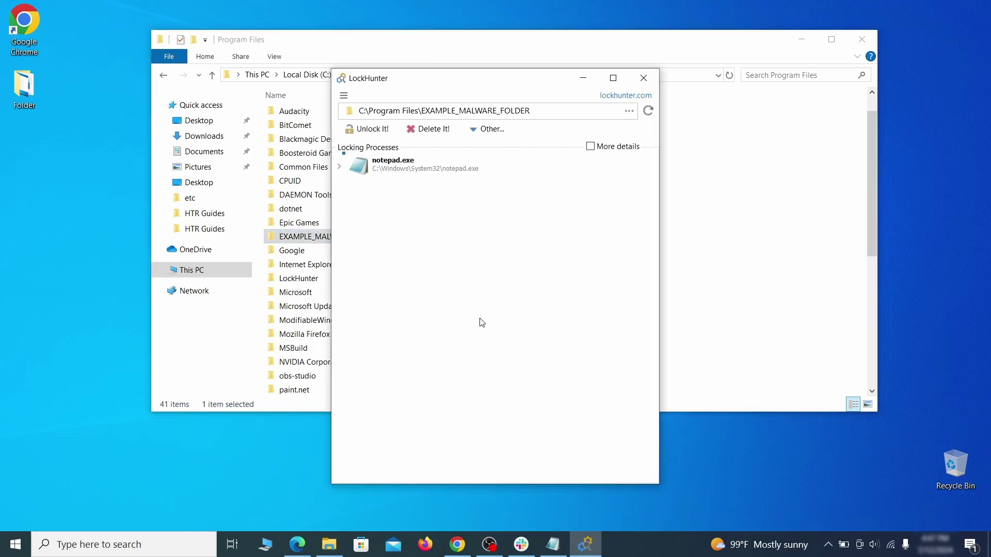
pyautogui.click(442, 133)
pyautogui.click(544, 323)
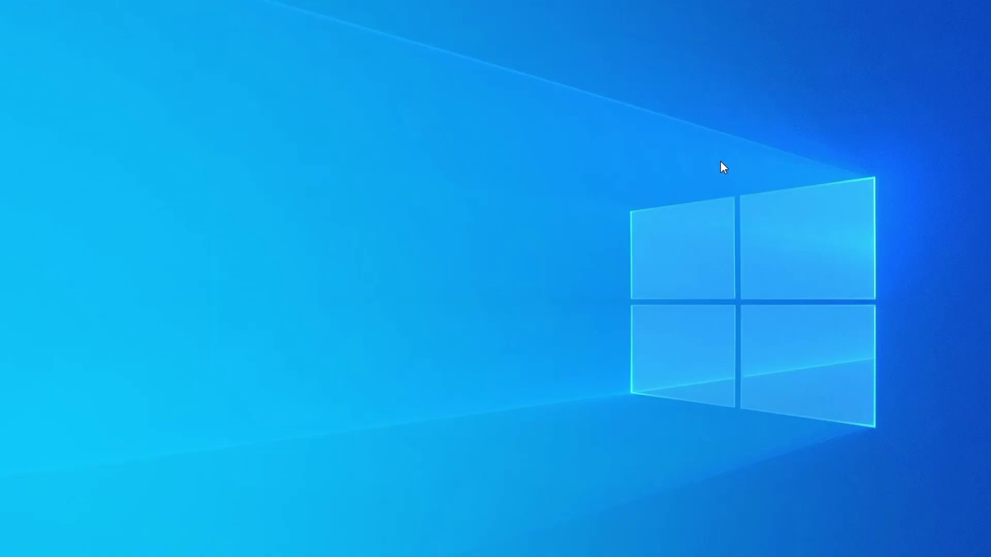
# - Open Task Manager and sort processes by CPU, then by memory, to spot Example Malware App
pyautogui.hotkey('ctrl', 'shift', 'Escape')
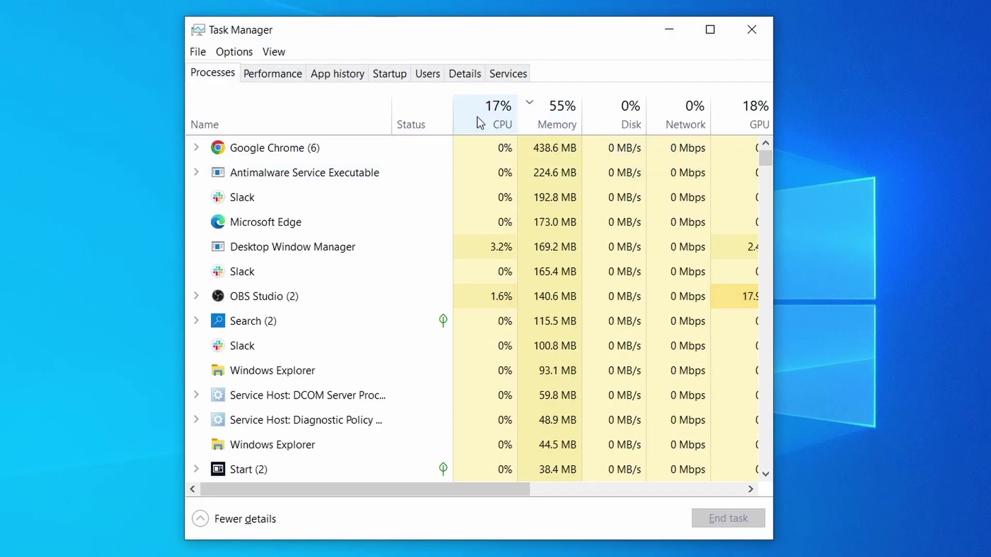
pyautogui.click(477, 122)
pyautogui.click(562, 113)
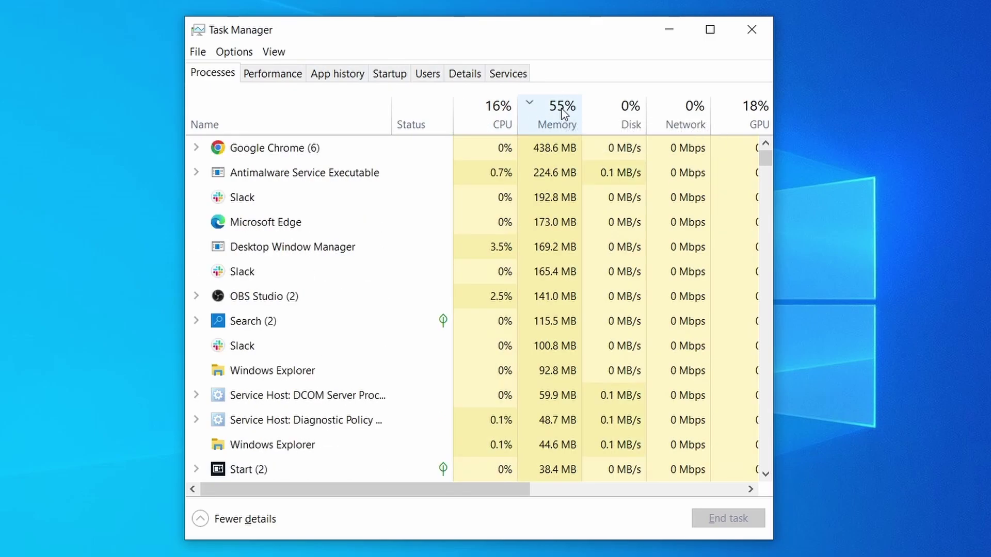
pyautogui.scroll(-2, 431, 348)
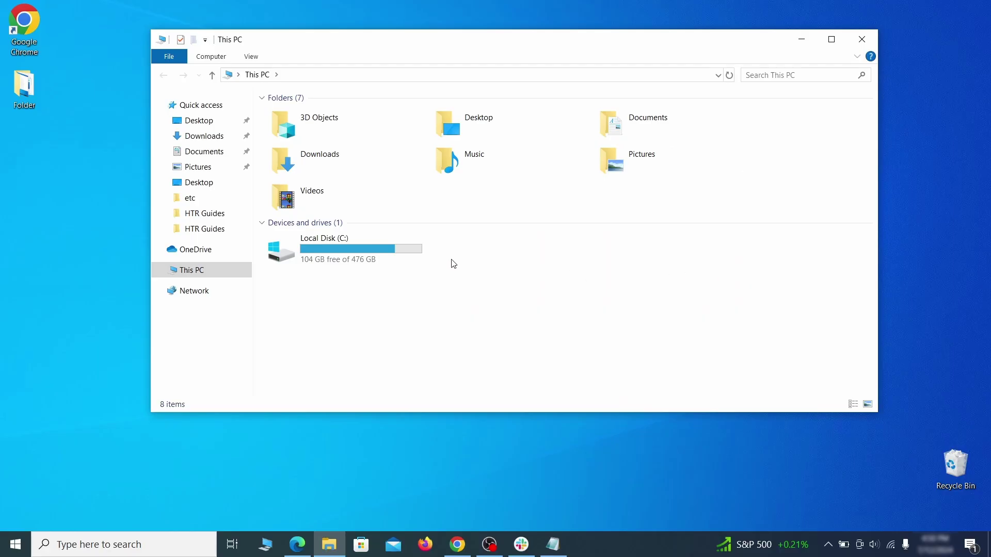
# - Navigate to C:\Users\<user>\AppData\Roaming in File Explorer
pyautogui.doubleClick(410, 255)
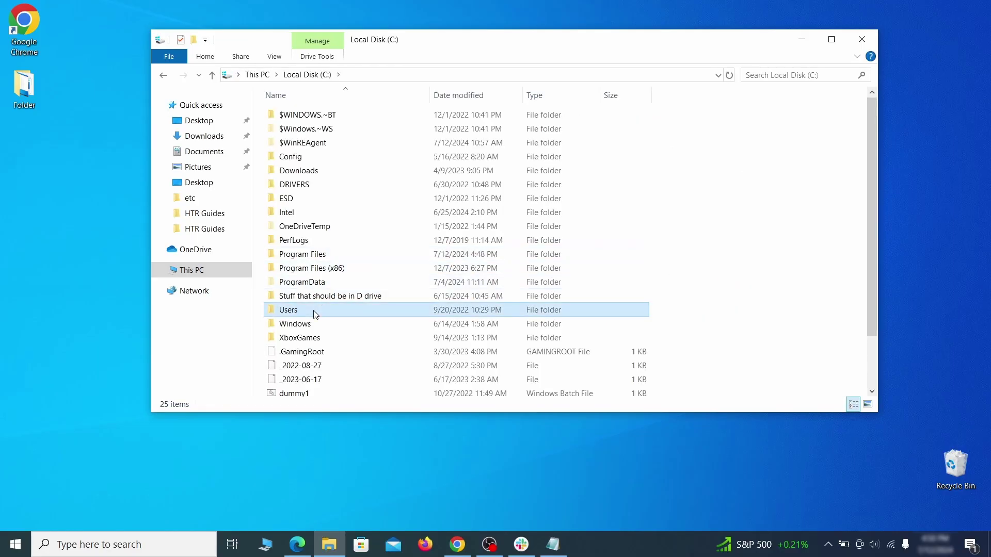
pyautogui.doubleClick(317, 311)
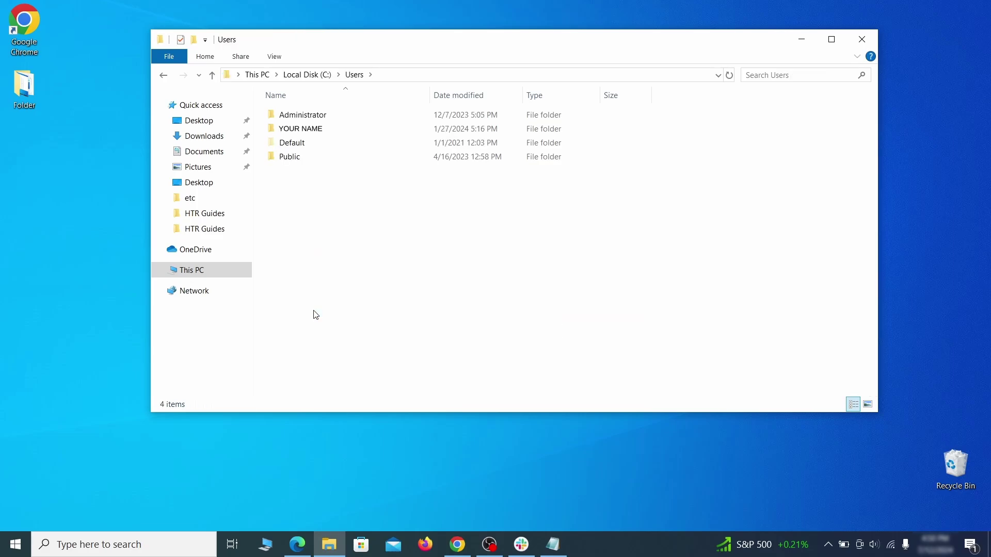
pyautogui.doubleClick(416, 130)
pyautogui.doubleClick(412, 185)
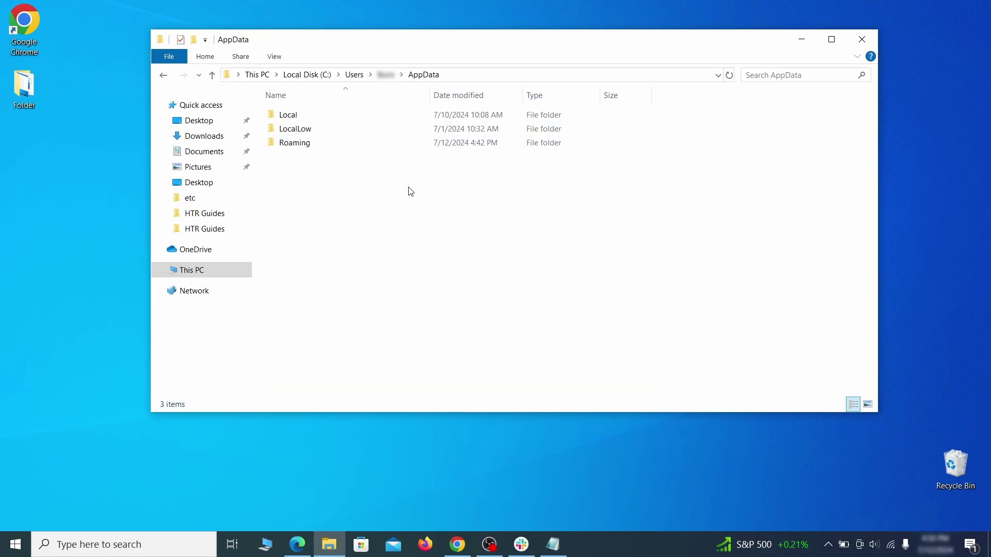
pyautogui.doubleClick(407, 144)
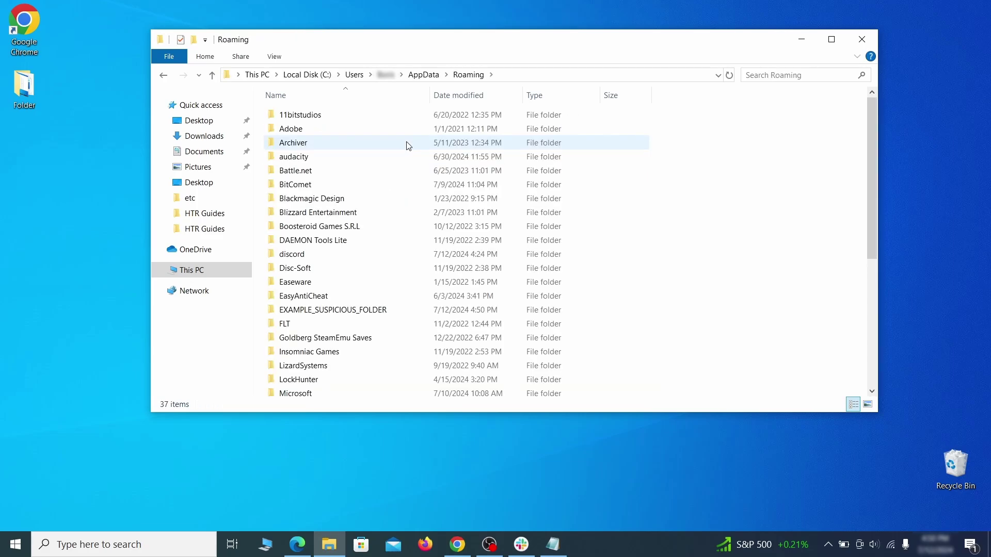
pyautogui.scroll(-2, 397, 176)
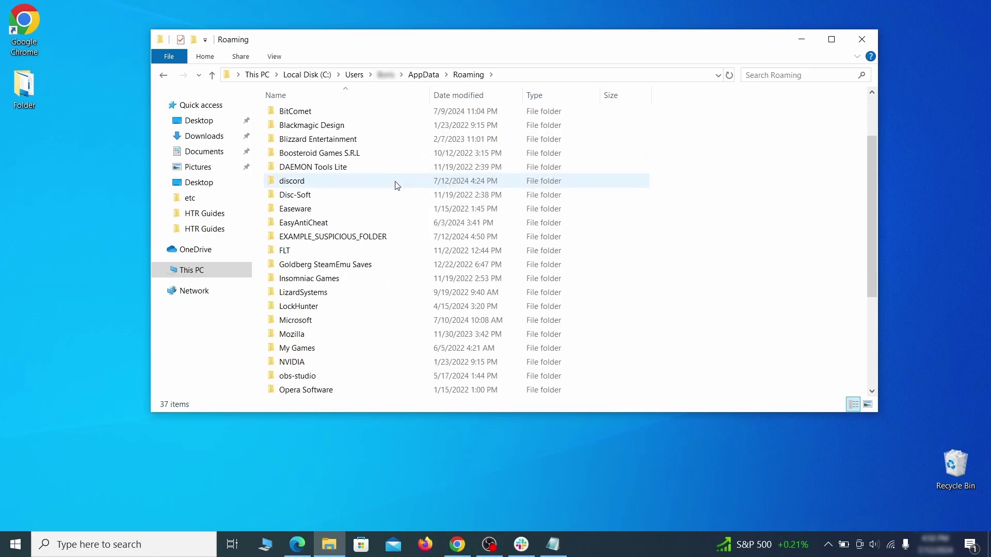
# - Attempt to delete EXAMPLE_SUSPICIOUS_FOLDER and dismiss the folder-in-use warning
pyautogui.click(403, 239)
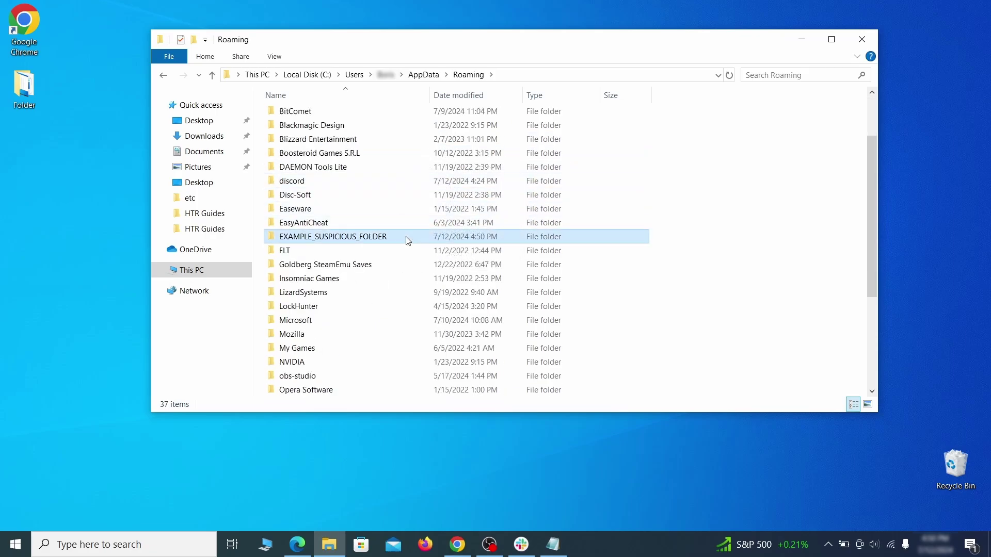
pyautogui.rightClick(442, 239)
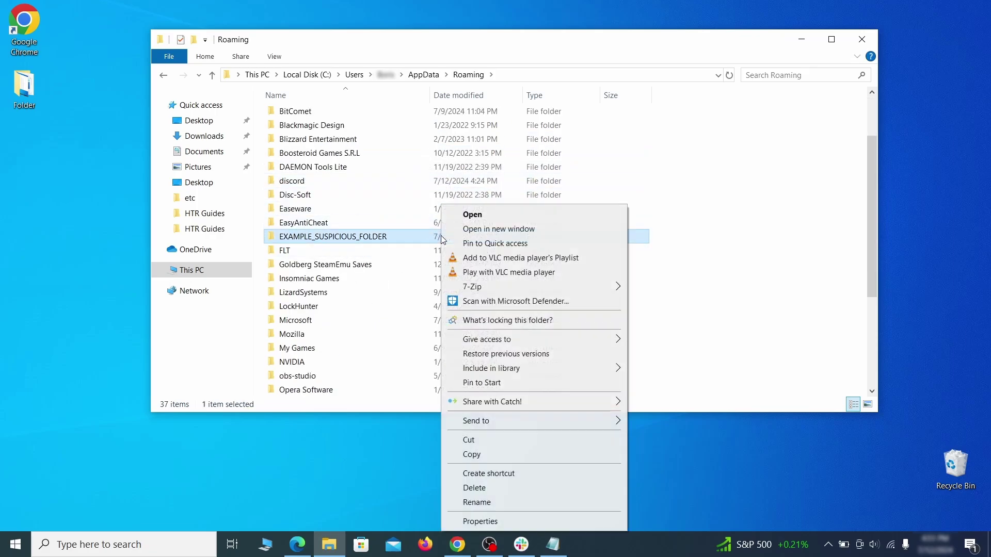
pyautogui.click(489, 488)
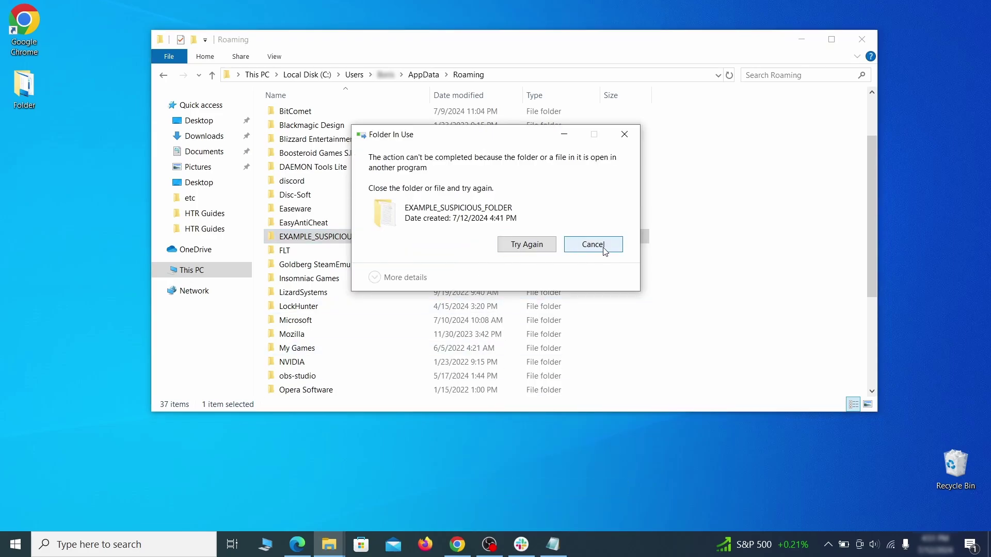
pyautogui.click(601, 250)
# - Delete the locked EXAMPLE_SUSPICIOUS_FOLDER with LockHunter, closing the locking files
pyautogui.rightClick(421, 237)
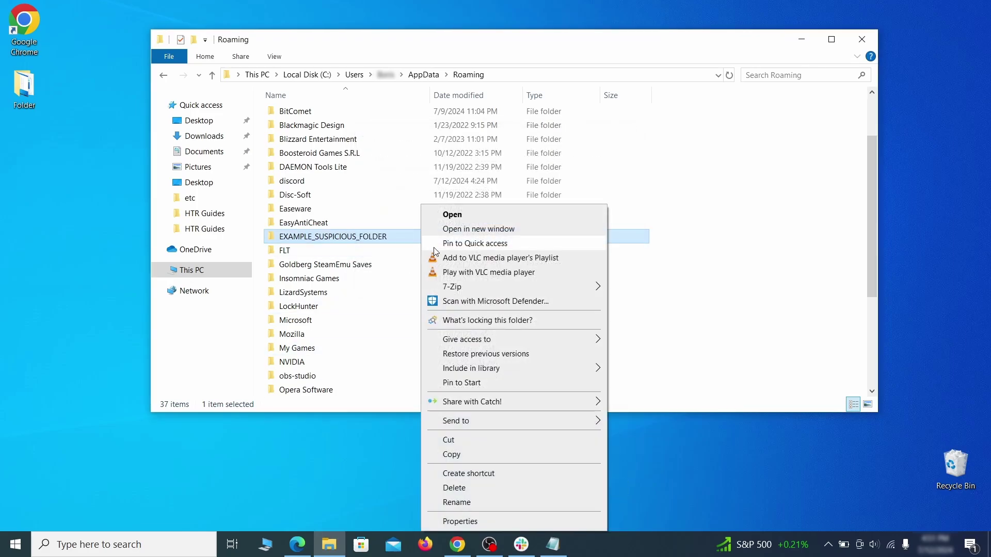
pyautogui.click(473, 321)
pyautogui.click(444, 132)
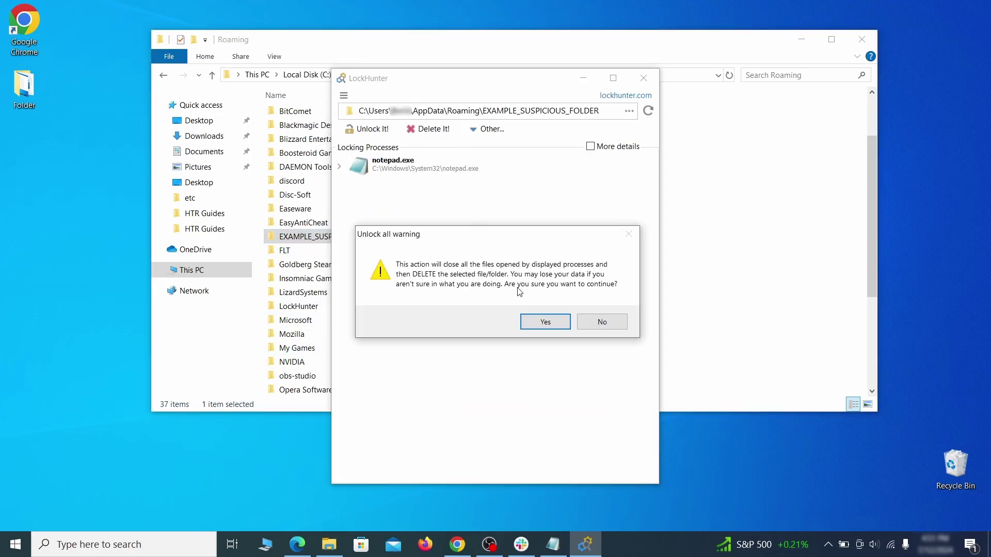
pyautogui.click(540, 322)
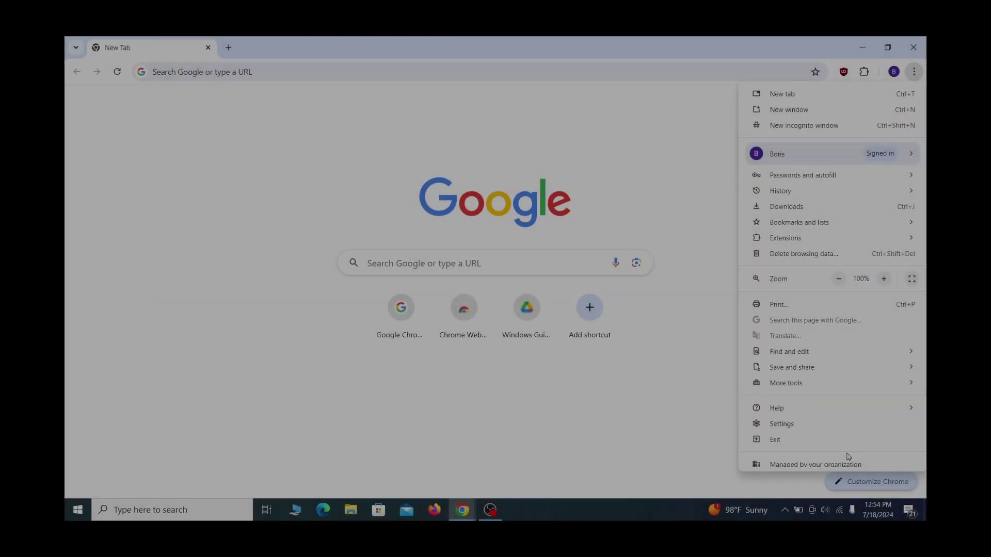
# - Open the 'Managed by your organization' page from Chrome's menu
pyautogui.scroll(-1, 836, 457)
pyautogui.click(820, 456)
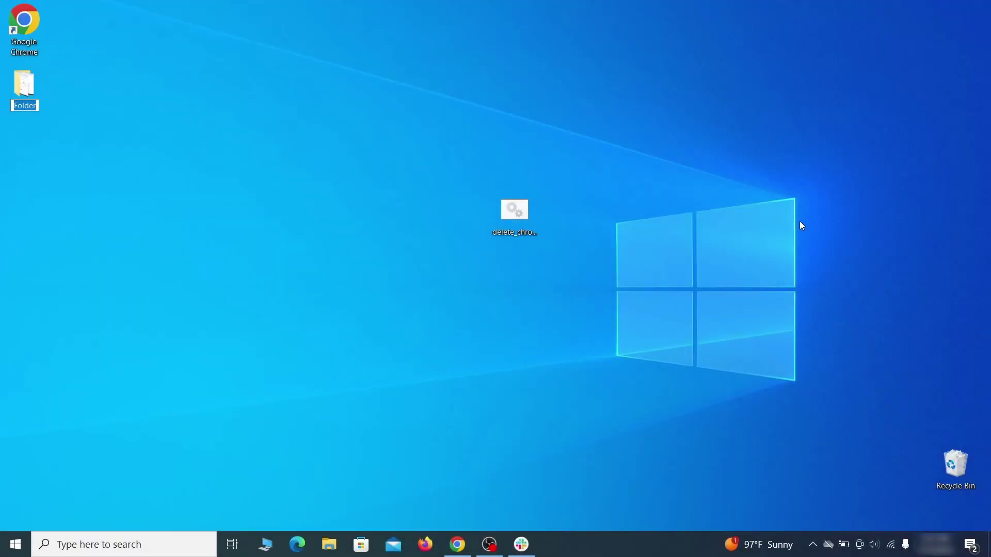
# - Launch the group policy editor and select Computer Configuration > Administrative Templates
pyautogui.press('super')
pyautogui.write('edit group policy')
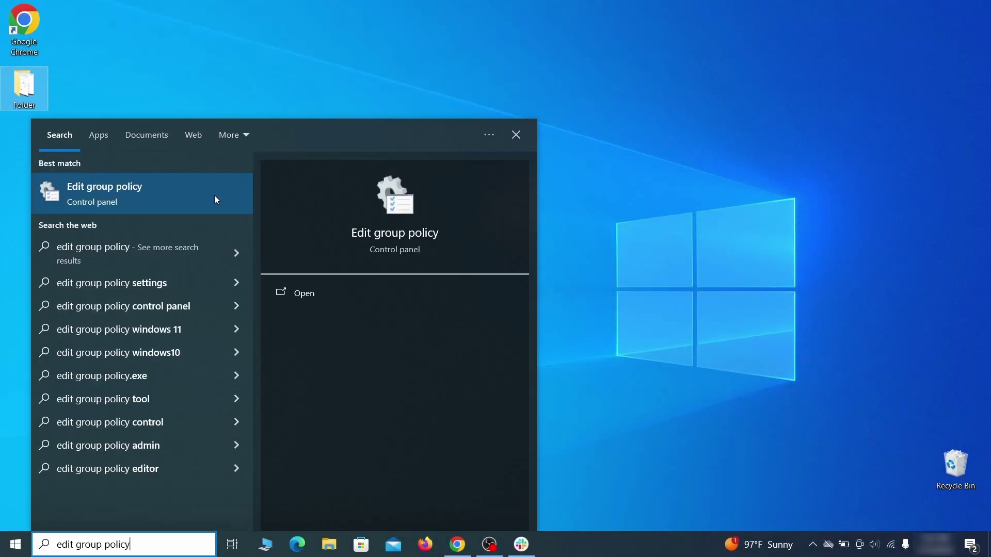
pyautogui.click(133, 194)
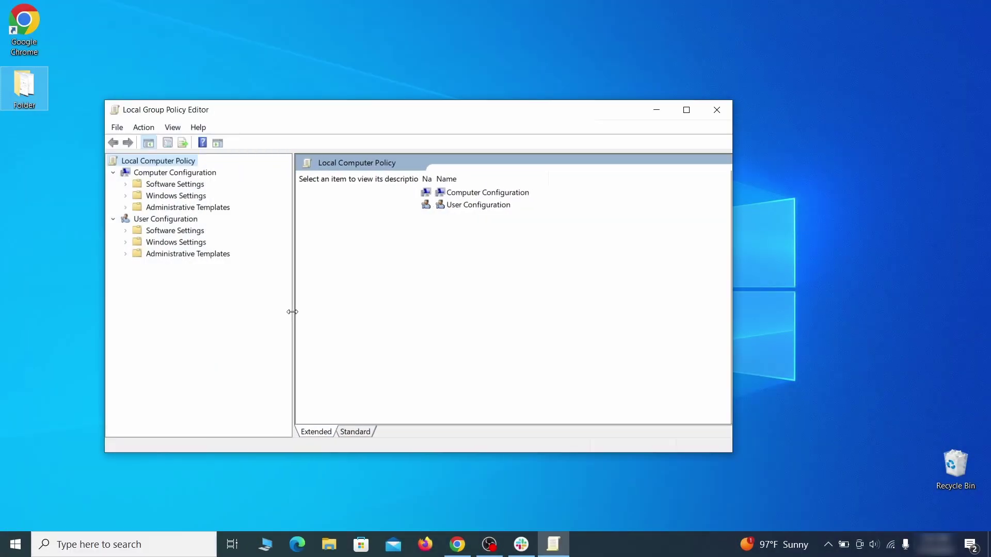
pyautogui.click(150, 174)
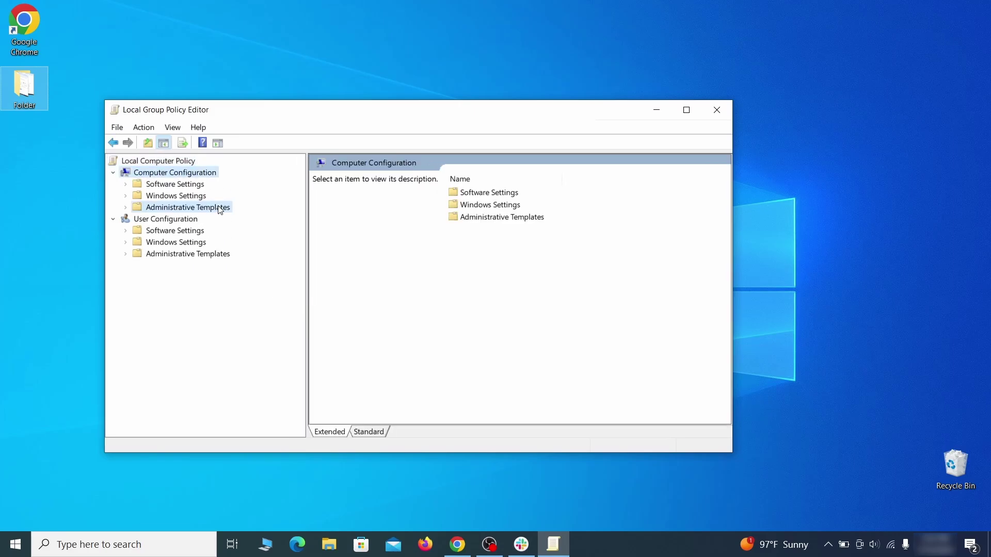
pyautogui.click(220, 207)
# - Remove the chrome template via Add/Remove Templates and close the list
pyautogui.rightClick(220, 208)
pyautogui.click(325, 214)
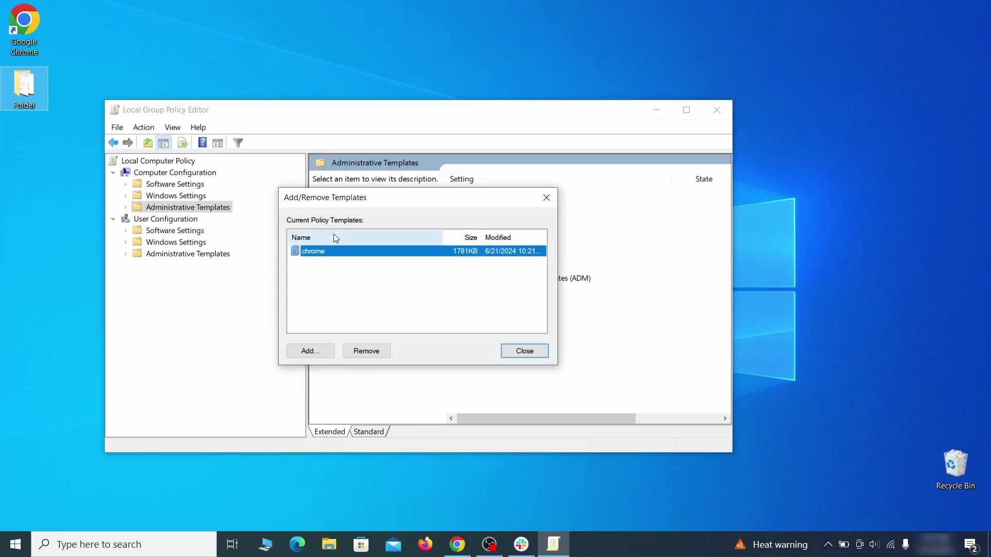
pyautogui.click(376, 344)
pyautogui.click(539, 351)
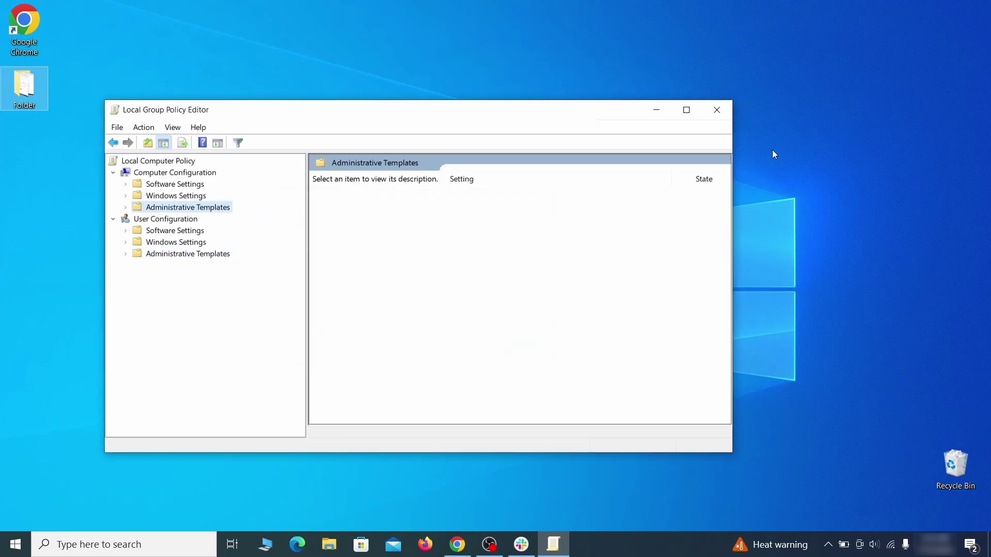
# - Close the Group Policy Editor and restart the computer from the Start menu's power options
pyautogui.click(716, 110)
pyautogui.click(15, 544)
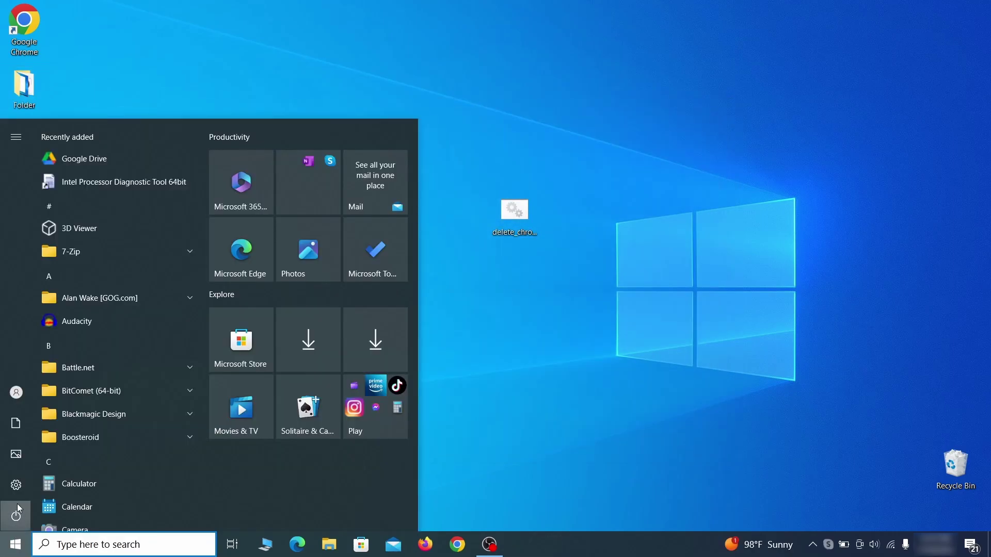
pyautogui.click(16, 516)
pyautogui.click(39, 483)
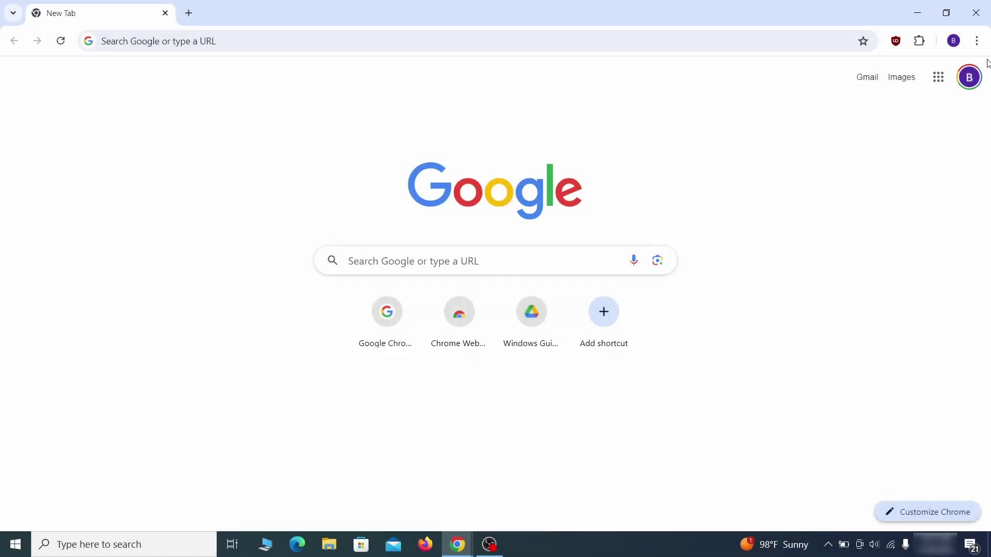
pyautogui.click(974, 42)
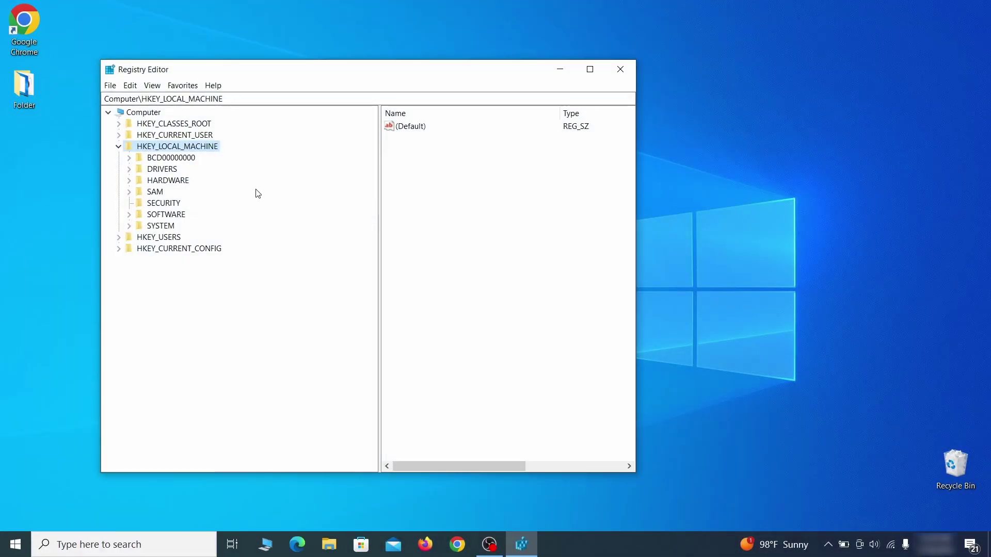
# - Expand BCD00000000's boot object Elements to the 12000004 key, then cancel its deletion
pyautogui.click(129, 158)
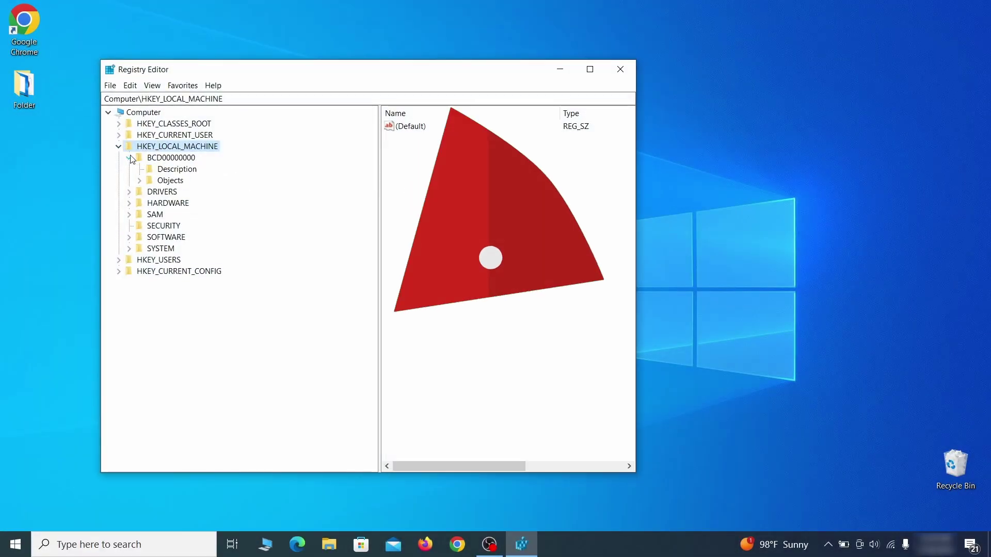
pyautogui.click(139, 180)
pyautogui.click(149, 294)
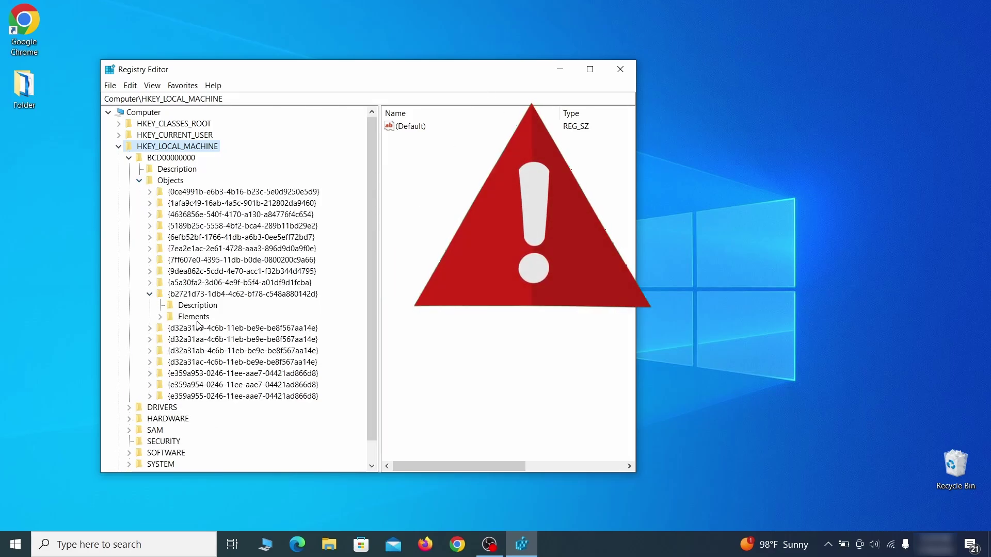
pyautogui.click(160, 317)
pyautogui.click(205, 350)
pyautogui.rightClick(207, 350)
pyautogui.click(256, 395)
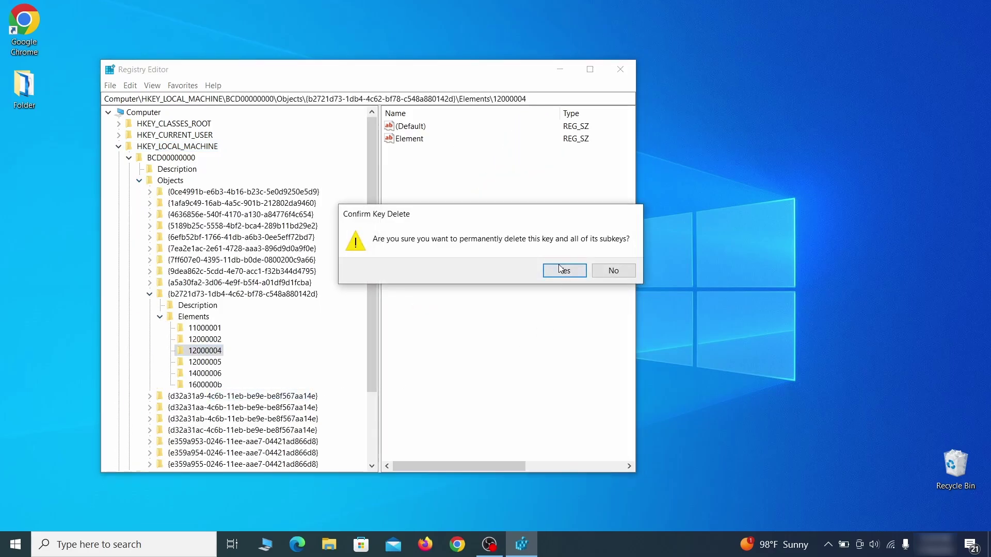
pyautogui.click(622, 275)
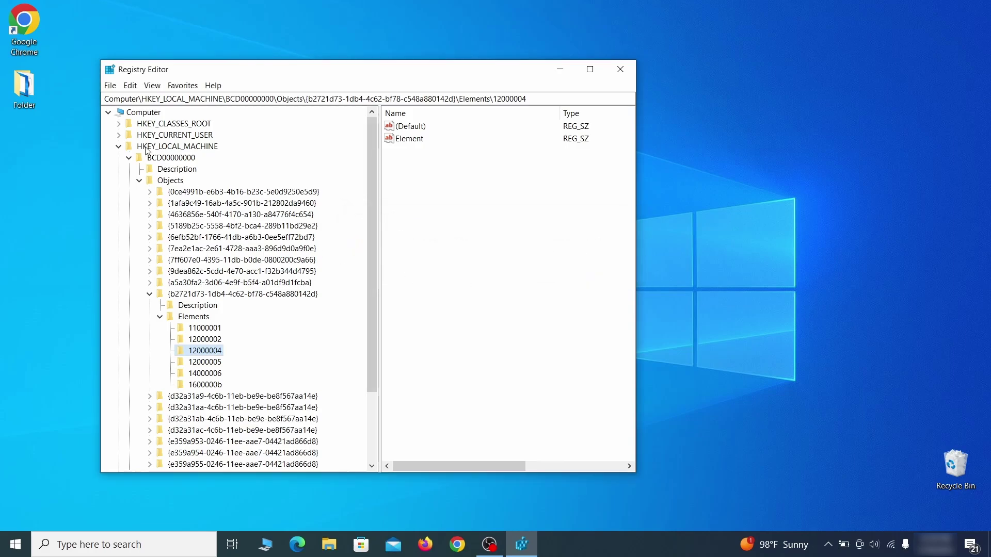
pyautogui.scroll(-3, 163, 398)
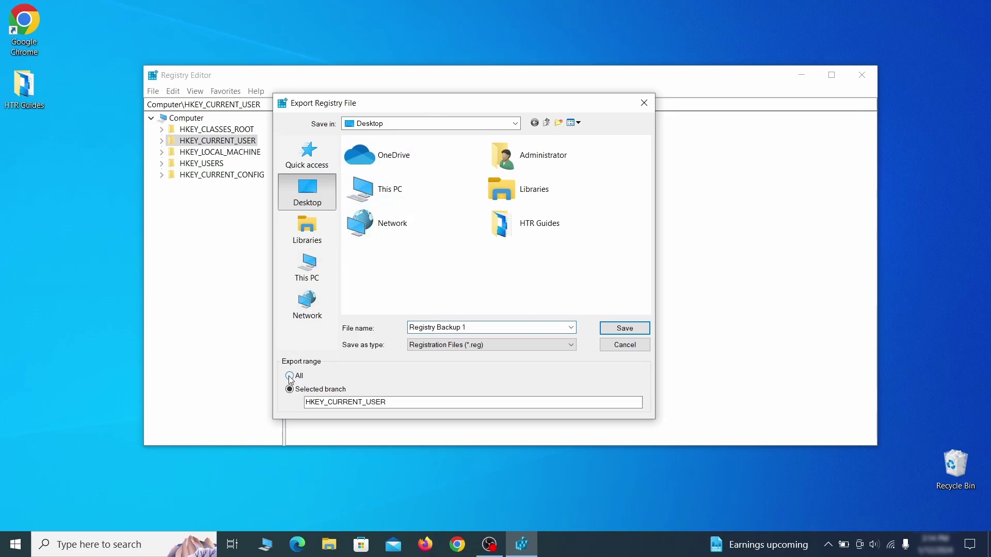
# - Save the Registry Backup 1 export to the Desktop, then select it under File > Import
pyautogui.press('Return')
pyautogui.click(152, 91)
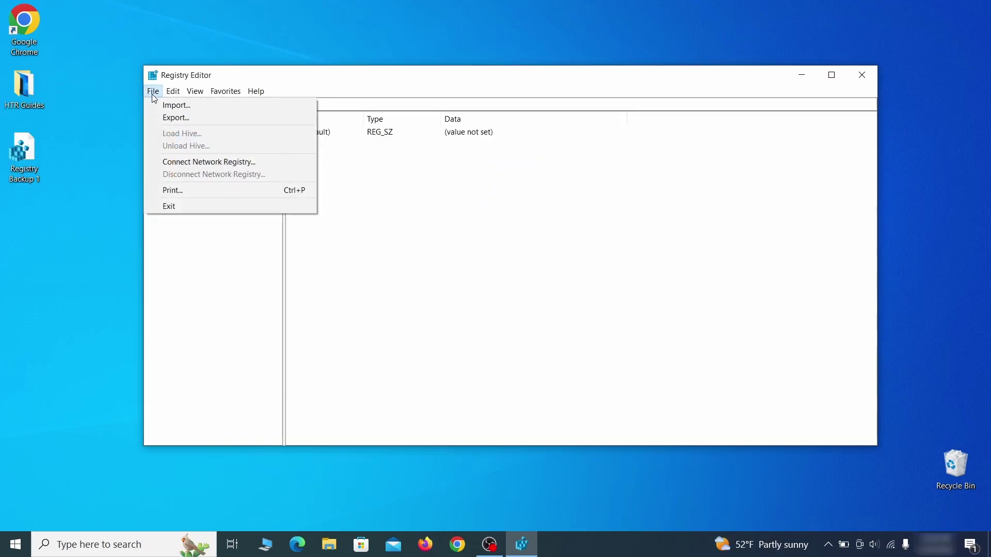
pyautogui.click(214, 107)
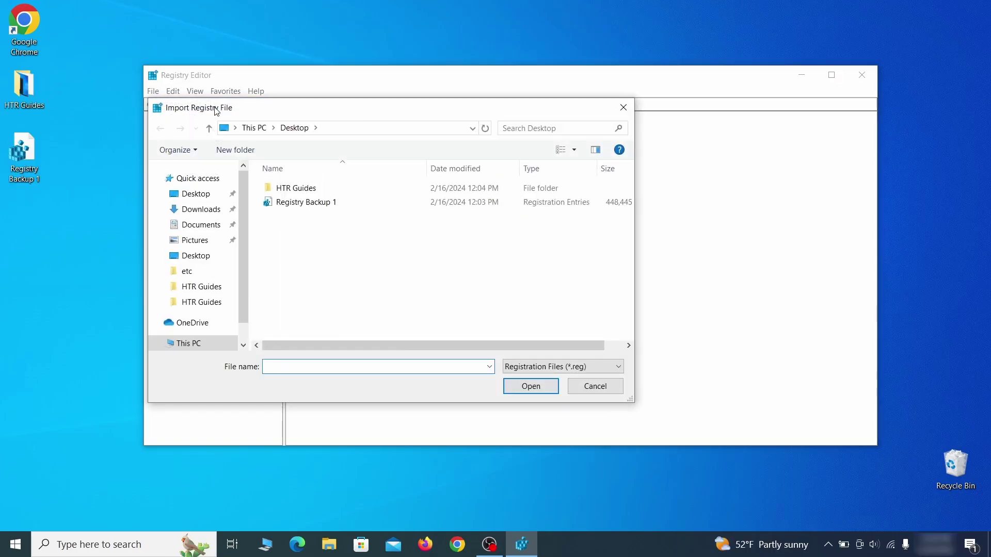
pyautogui.click(317, 203)
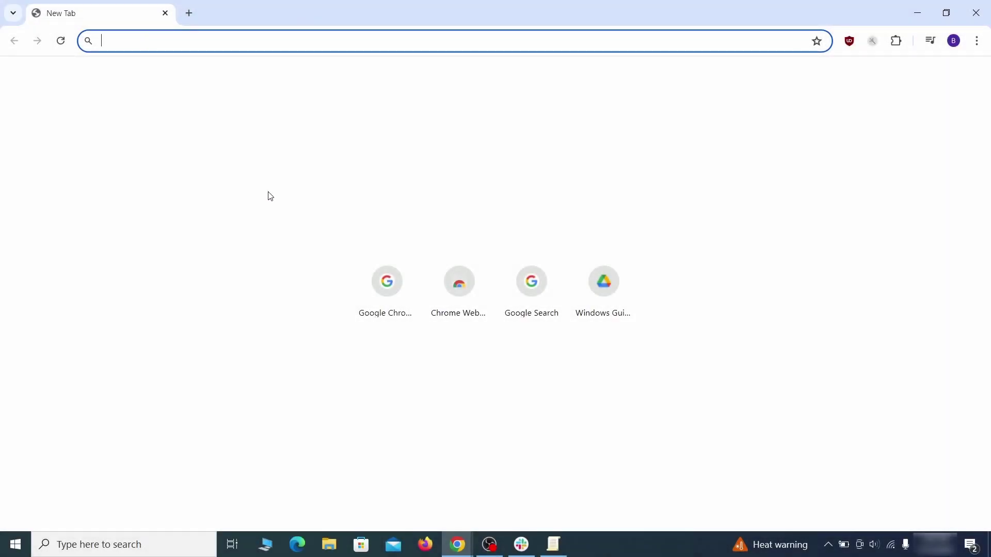
# - Copy the HomepageLocation policy value from chrome://policy and paste it into the Notepad note
pyautogui.write('chrome://policy')
pyautogui.press('Return')
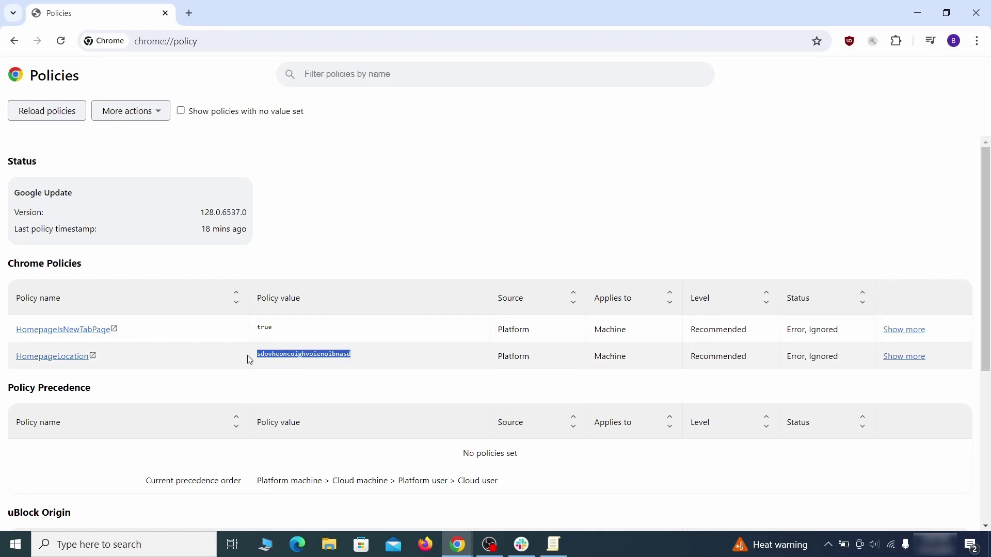
pyautogui.rightClick(282, 354)
pyautogui.click(299, 366)
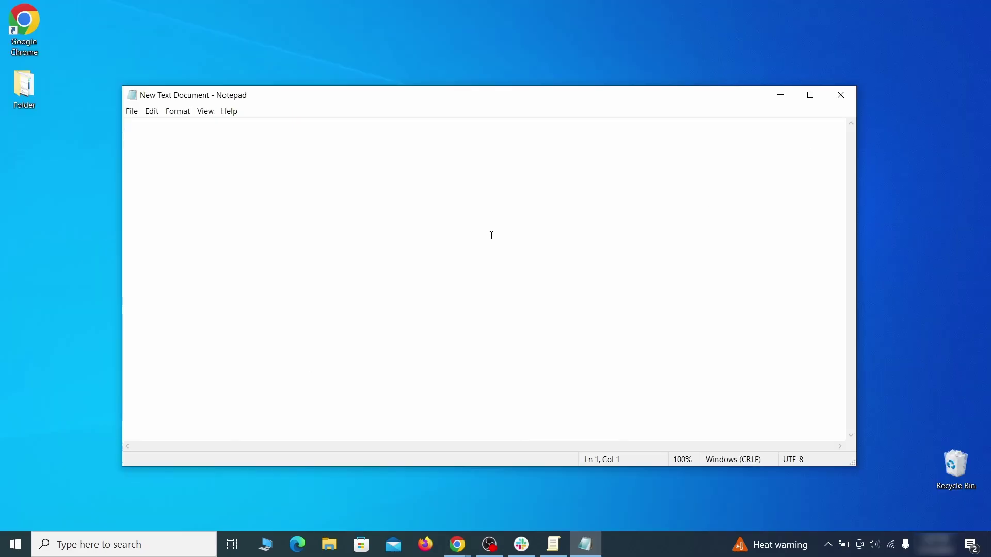
pyautogui.rightClick(479, 227)
pyautogui.click(519, 271)
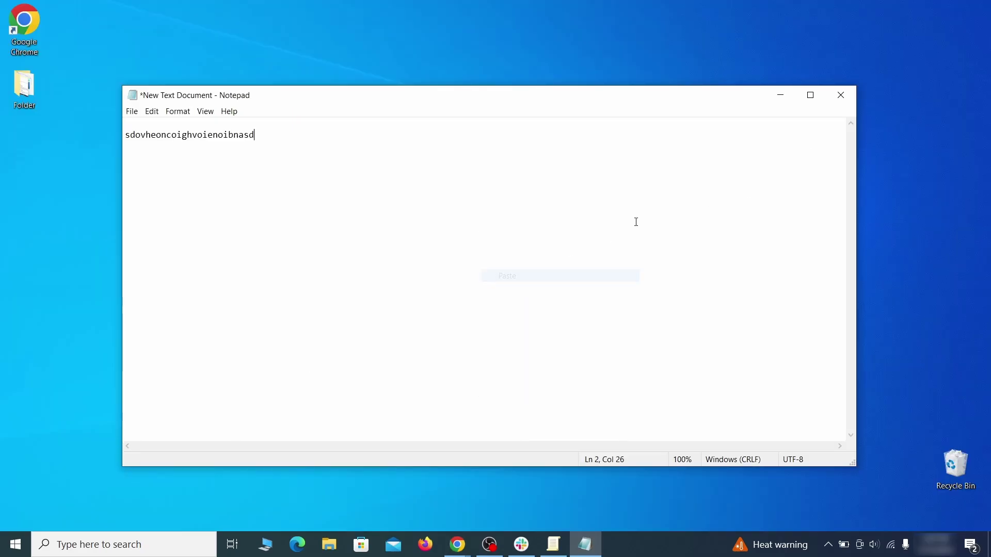
# - Turn on Developer mode in Chrome's extensions page and copy the Wonder Search extension ID into the note
pyautogui.click(780, 96)
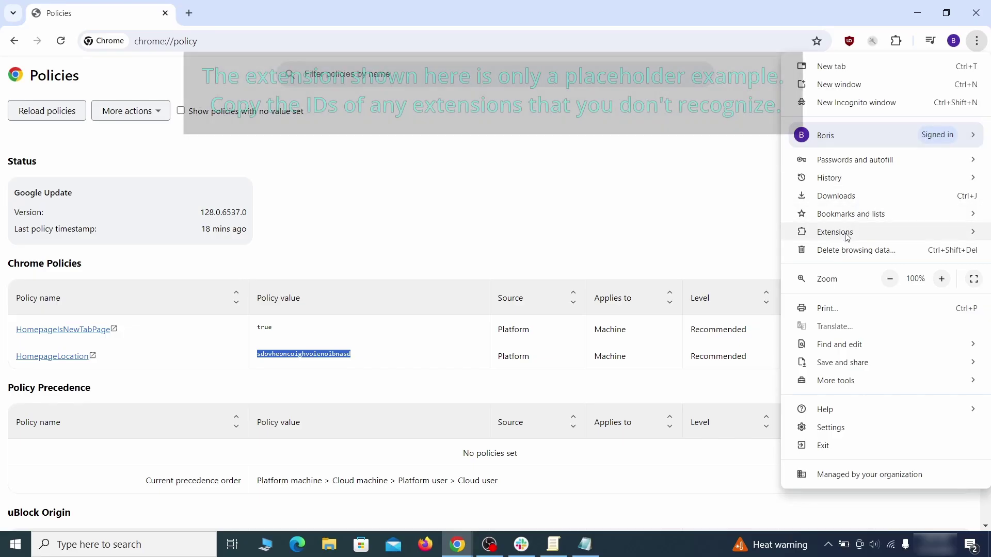
pyautogui.moveTo(844, 236)
pyautogui.click(737, 237)
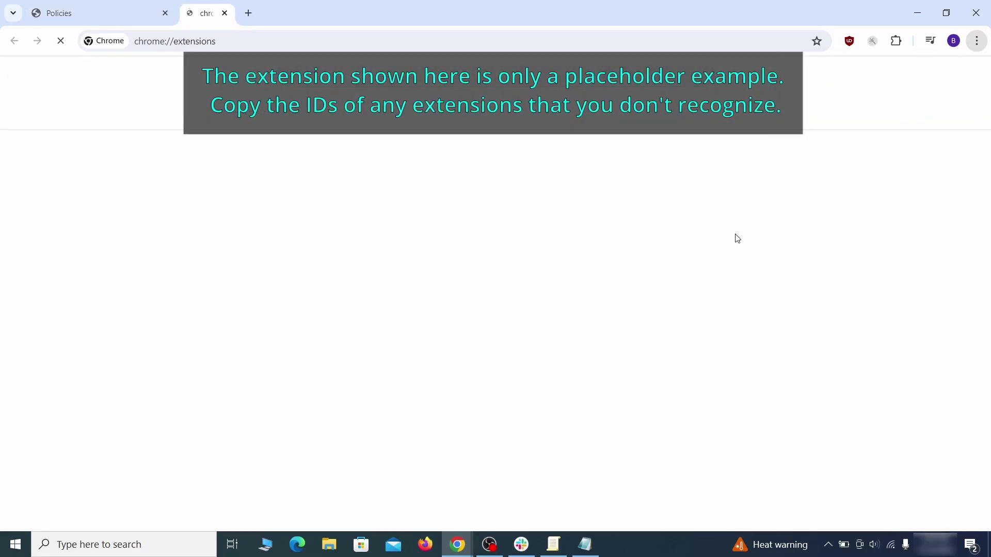
pyautogui.click(974, 75)
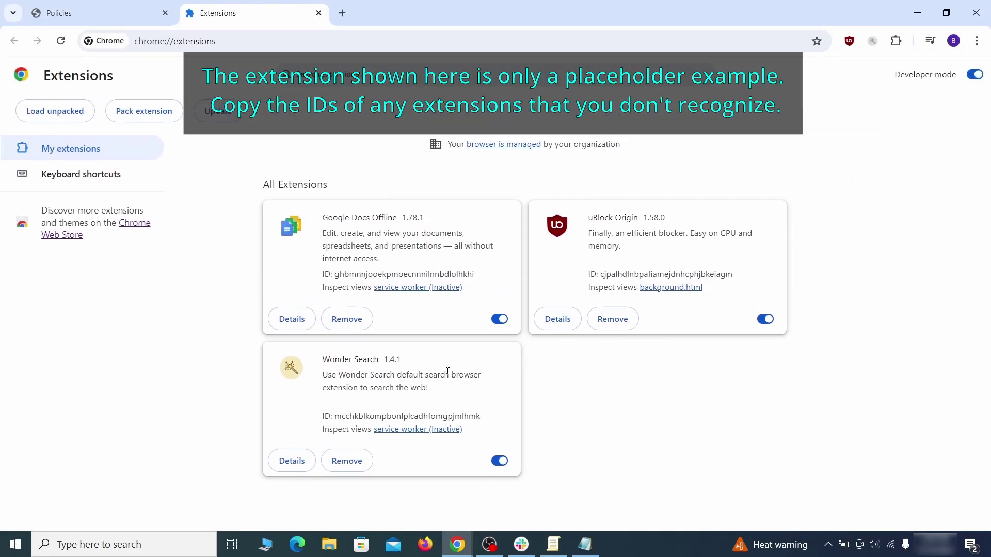
pyautogui.rightClick(484, 419)
pyautogui.click(493, 304)
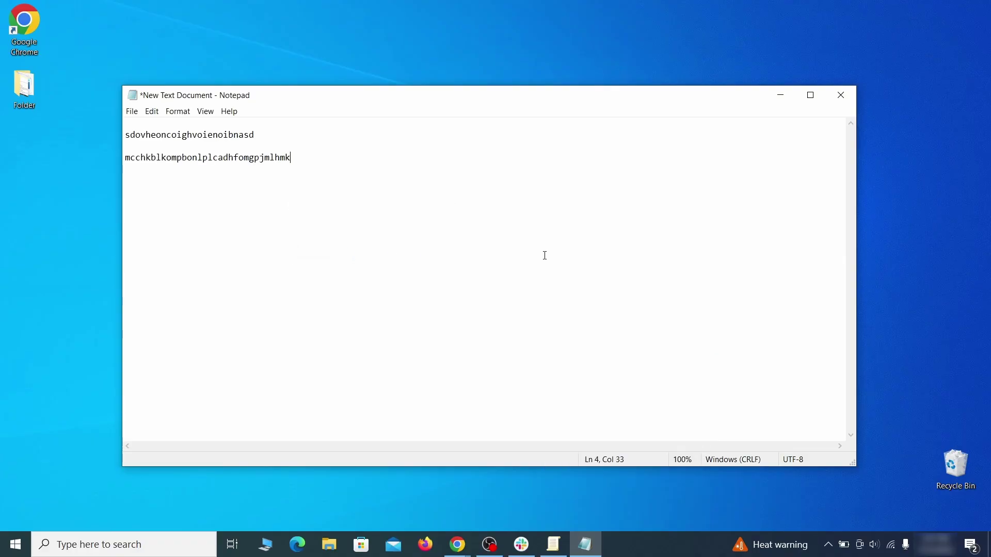
pyautogui.click(781, 95)
pyautogui.click(14, 544)
# - Run regedit as administrator and search the registry for the copied homepage value
pyautogui.write('regedit')
pyautogui.rightClick(200, 200)
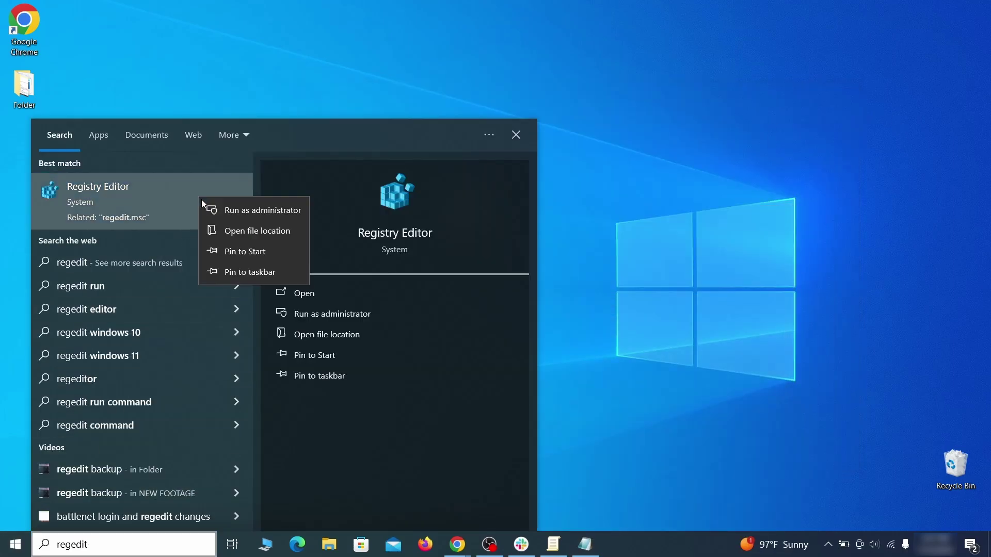
pyautogui.click(229, 210)
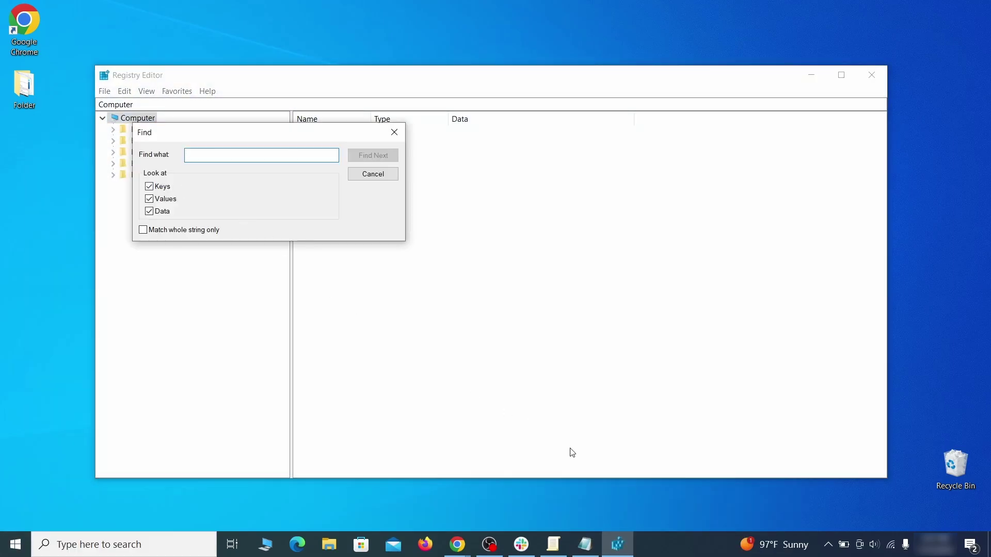
pyautogui.click(585, 544)
pyautogui.rightClick(220, 137)
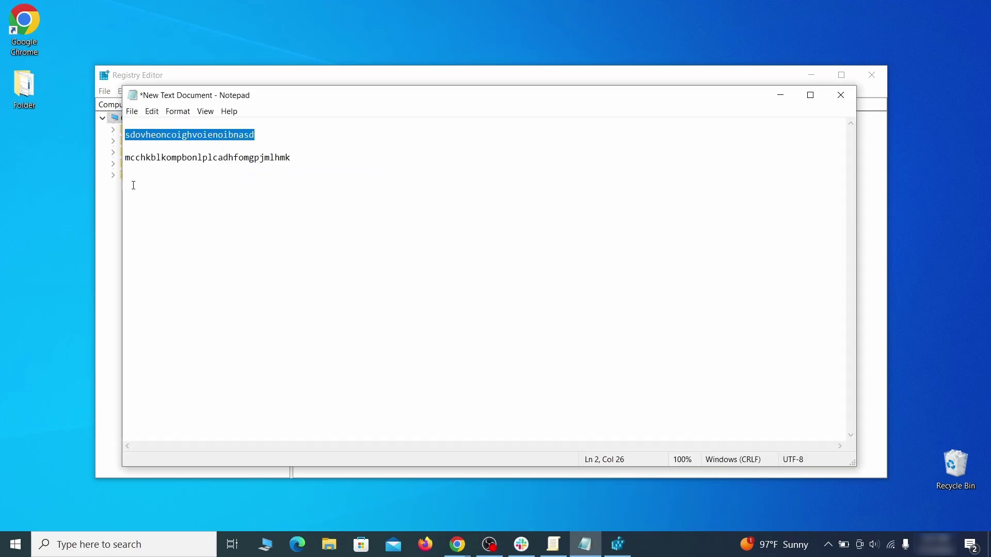
pyautogui.click(115, 189)
pyautogui.rightClick(220, 159)
pyautogui.click(282, 202)
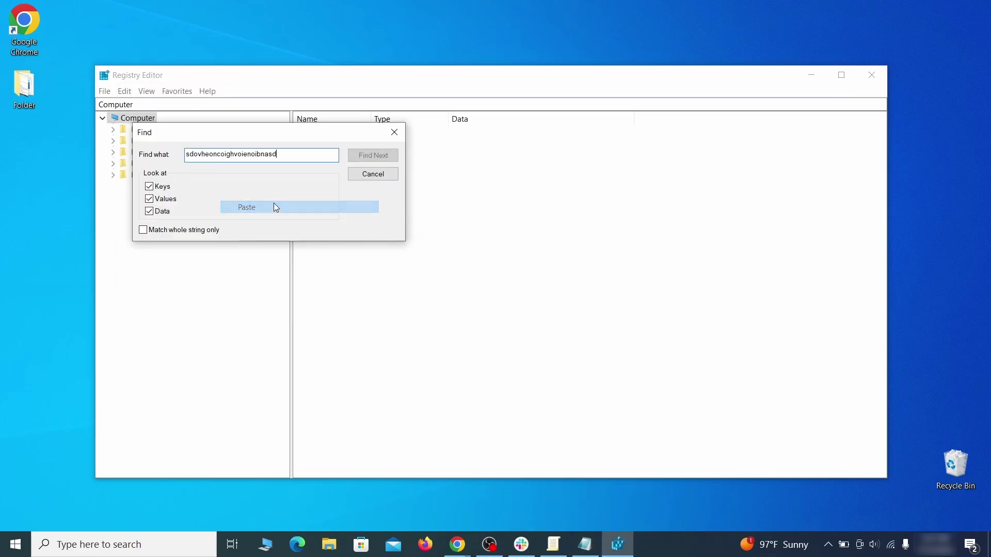
pyautogui.click(382, 160)
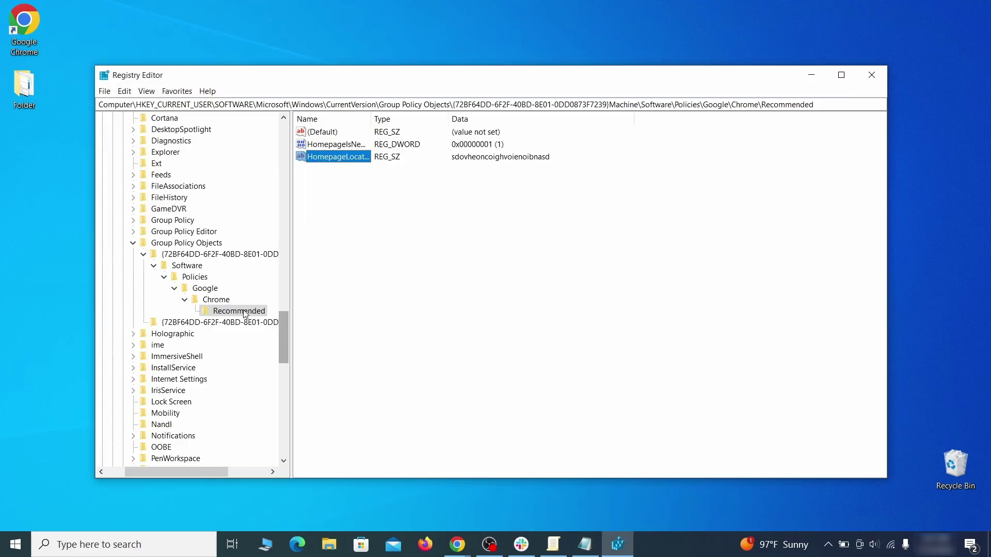
# - Delete the found Chrome Recommended policy key, then reopen Edit > Find to search again
pyautogui.rightClick(245, 313)
pyautogui.click(290, 359)
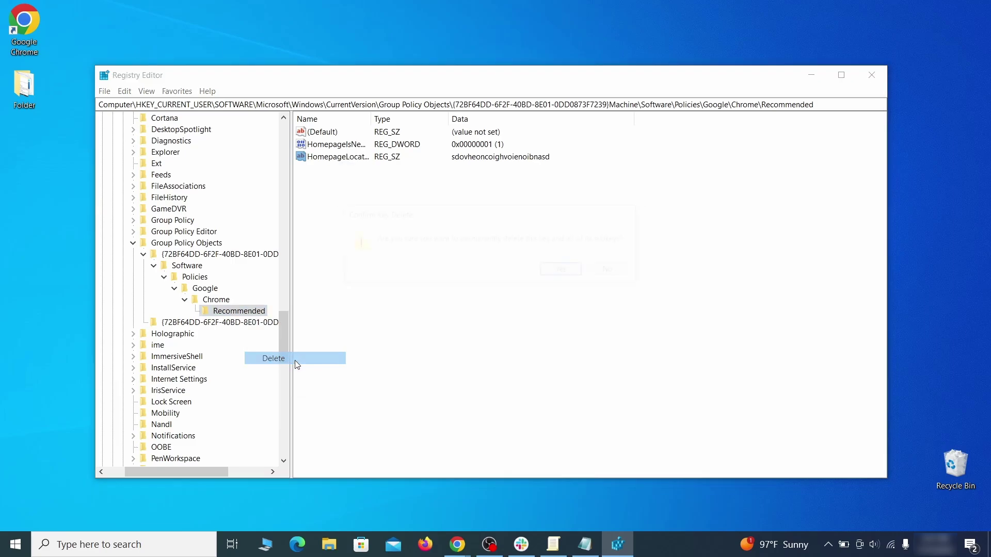
pyautogui.click(581, 273)
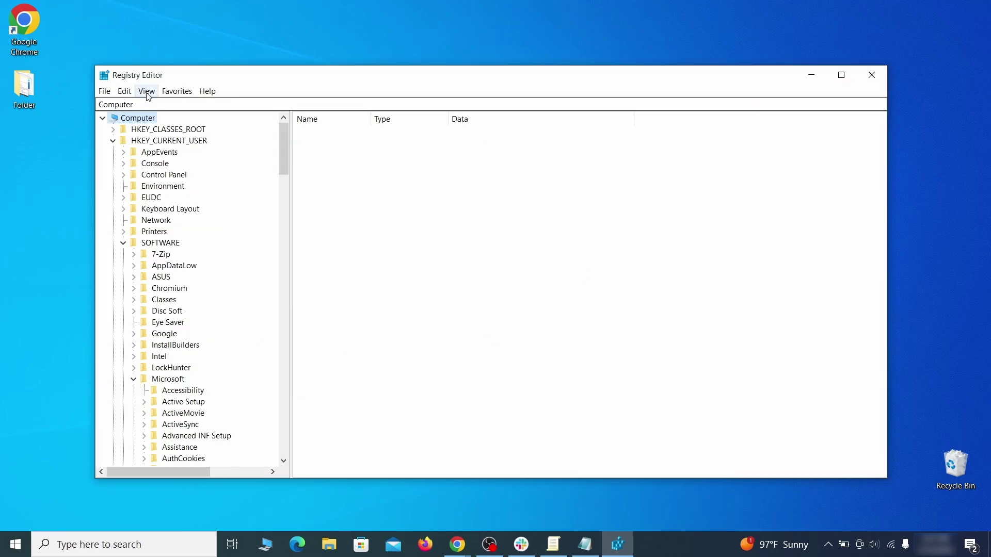
pyautogui.click(125, 92)
pyautogui.click(144, 181)
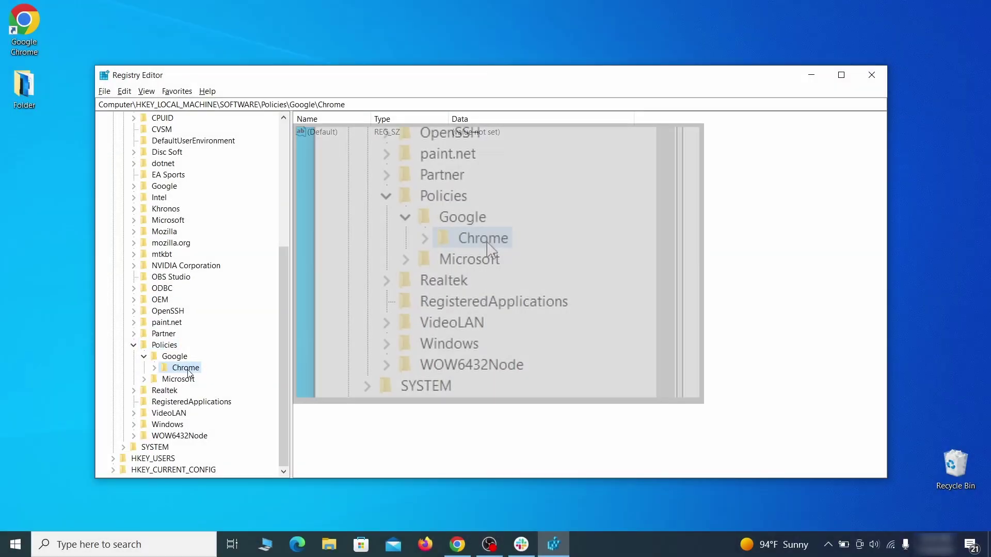
# - Delete the Chrome key under HKLM\SOFTWARE\Policies\Google and confirm with Yes
pyautogui.rightClick(184, 369)
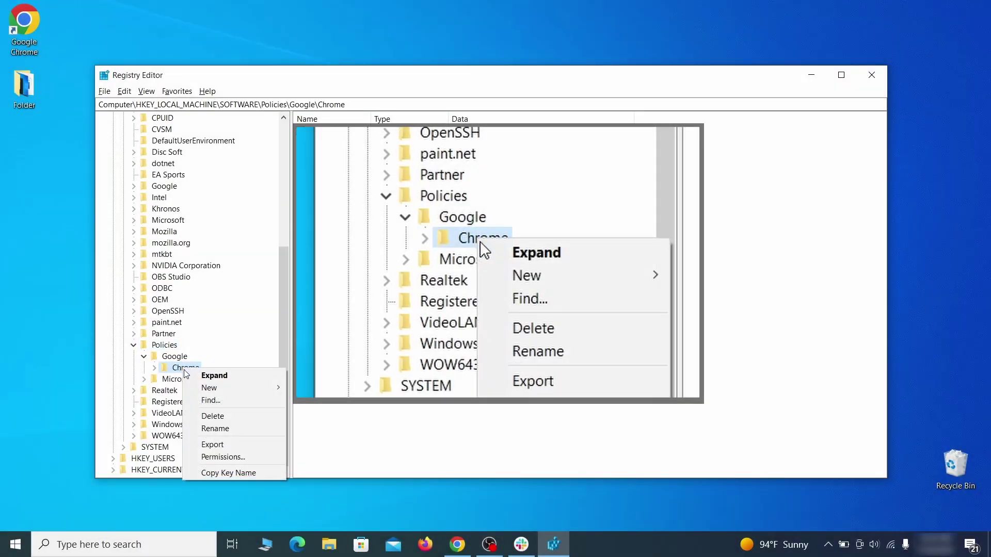
pyautogui.click(228, 417)
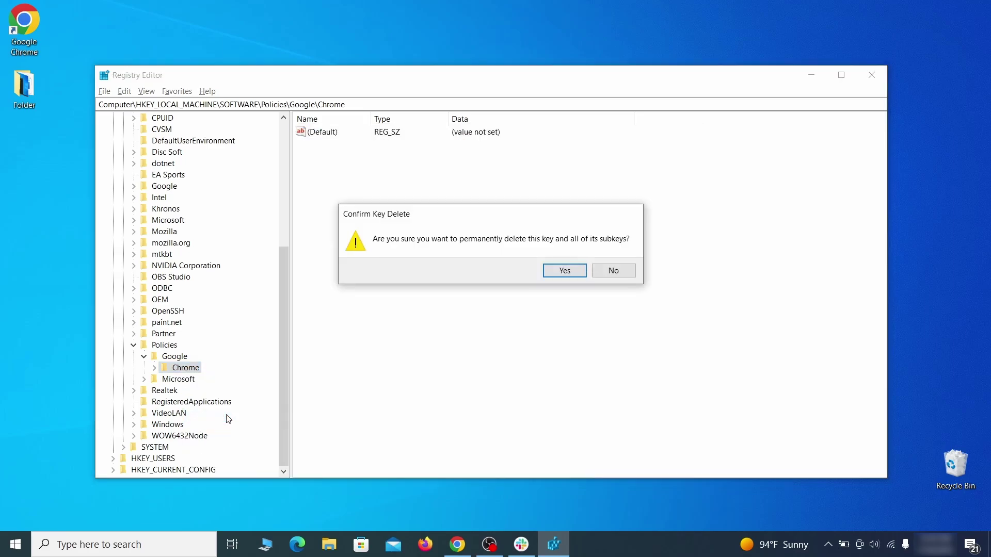
pyautogui.click(578, 270)
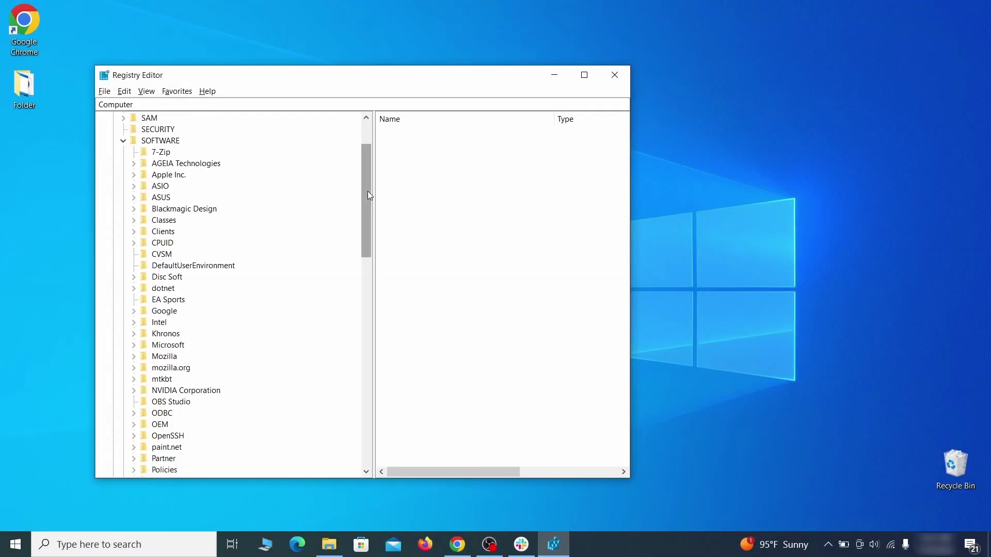
# - Open the {430FD4D0-…} ClientState key and delete its CloudManagementEnrollmentToken value
pyautogui.moveTo(367, 195); pyautogui.dragTo(357, 365)
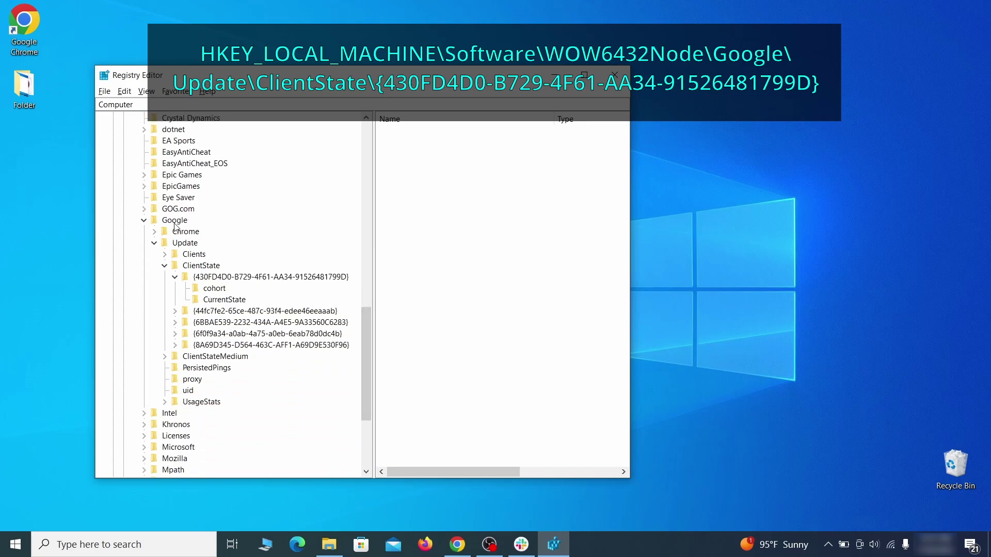
pyautogui.click(218, 279)
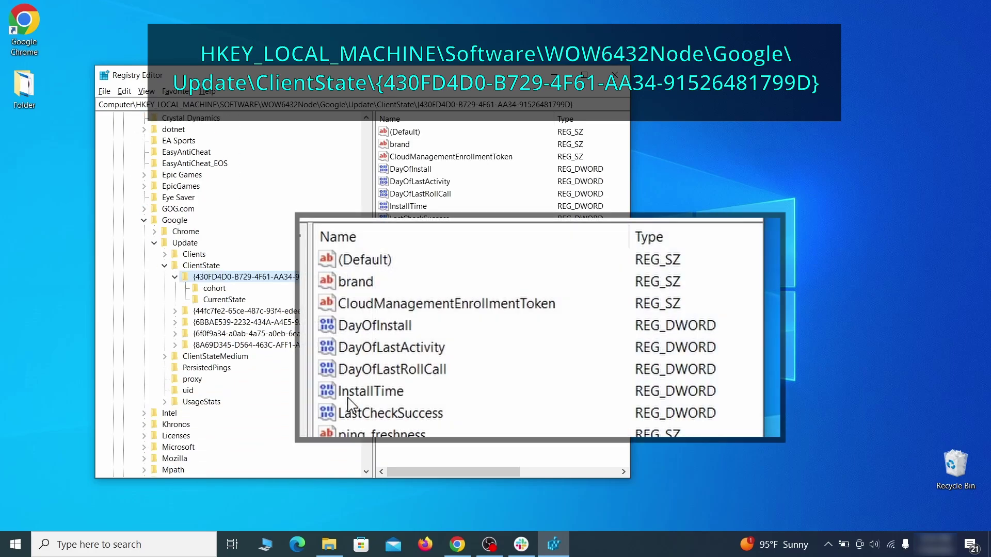
pyautogui.press('Tab')
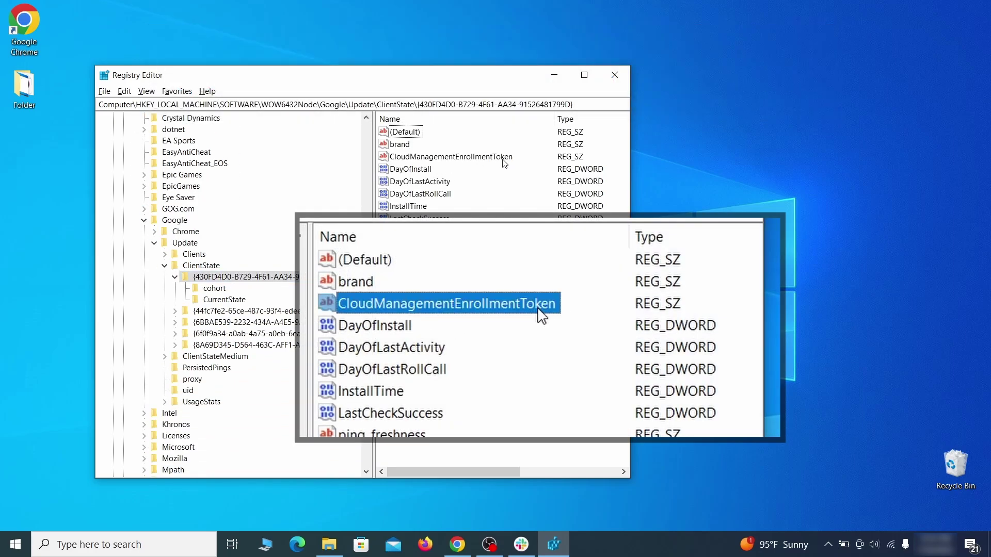
pyautogui.rightClick(503, 160)
pyautogui.click(527, 197)
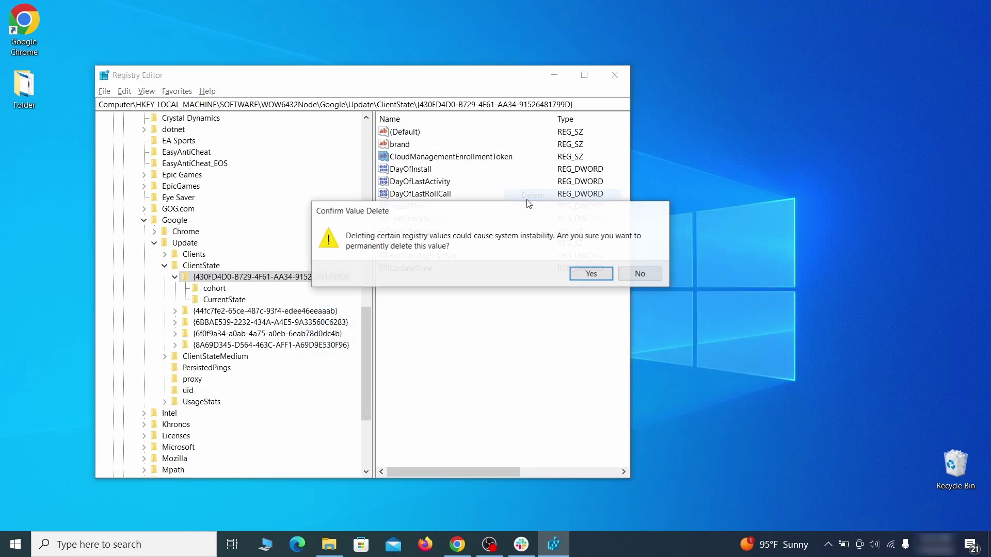
pyautogui.click(591, 274)
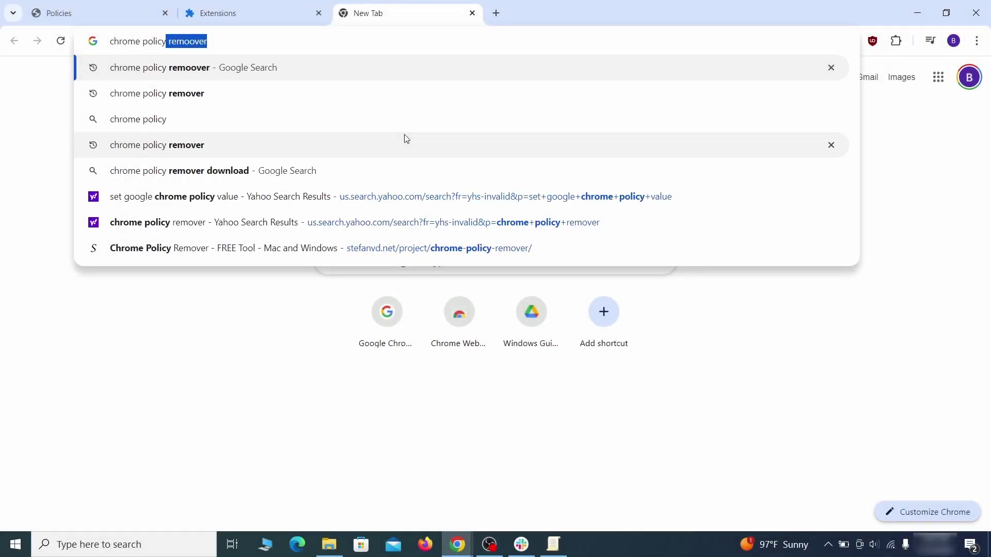
# - Search 'chrome policy remover', download delete_chrome_policies.bat from stefanvd.net, and show it in Downloads
pyautogui.press('Return')
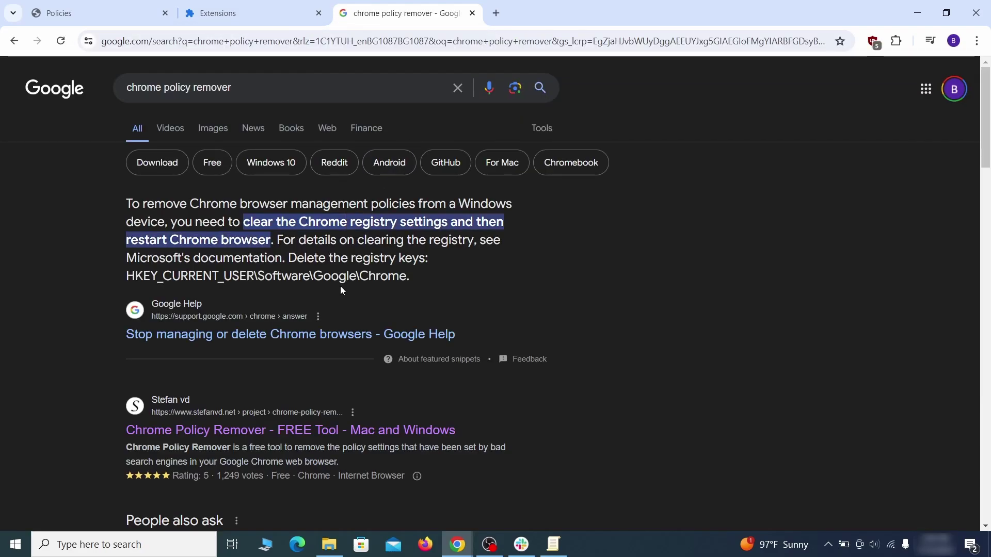
pyautogui.click(293, 431)
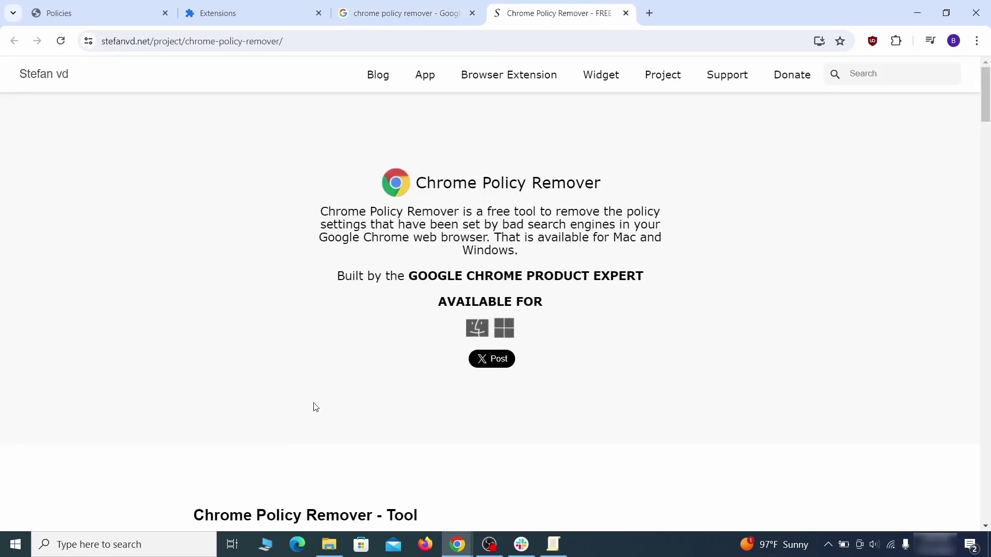
pyautogui.scroll(-10, 317, 402)
pyautogui.scroll(-20, 321, 394)
pyautogui.scroll(-15, 324, 395)
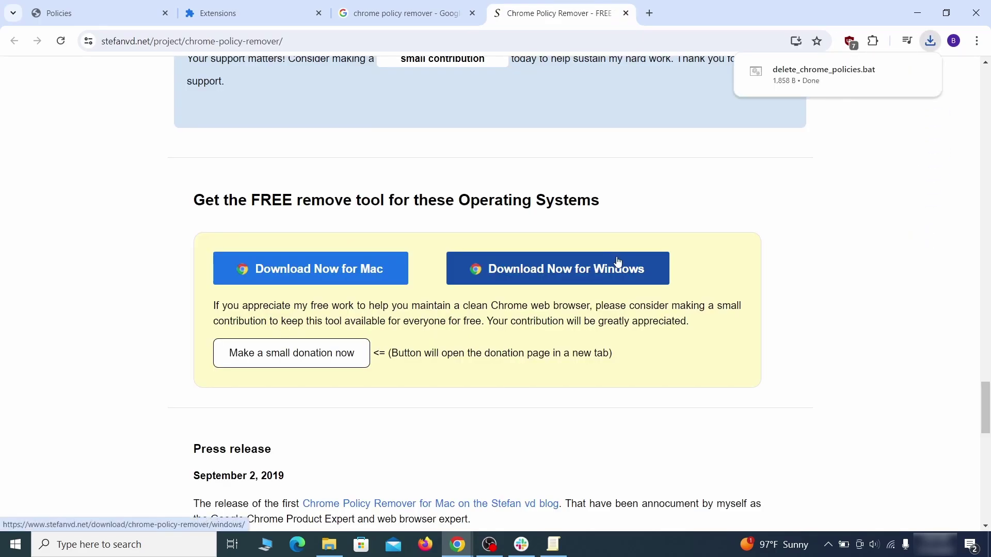
pyautogui.moveTo(921, 84)
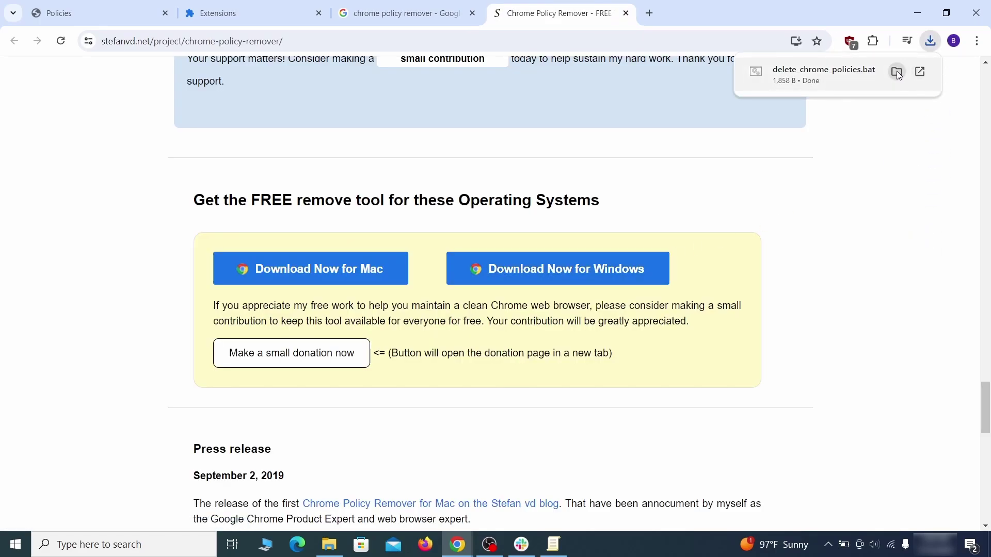
pyautogui.click(896, 72)
# - Move delete_chrome_policies.bat from Downloads onto the desktop and close File Explorer
pyautogui.click(917, 13)
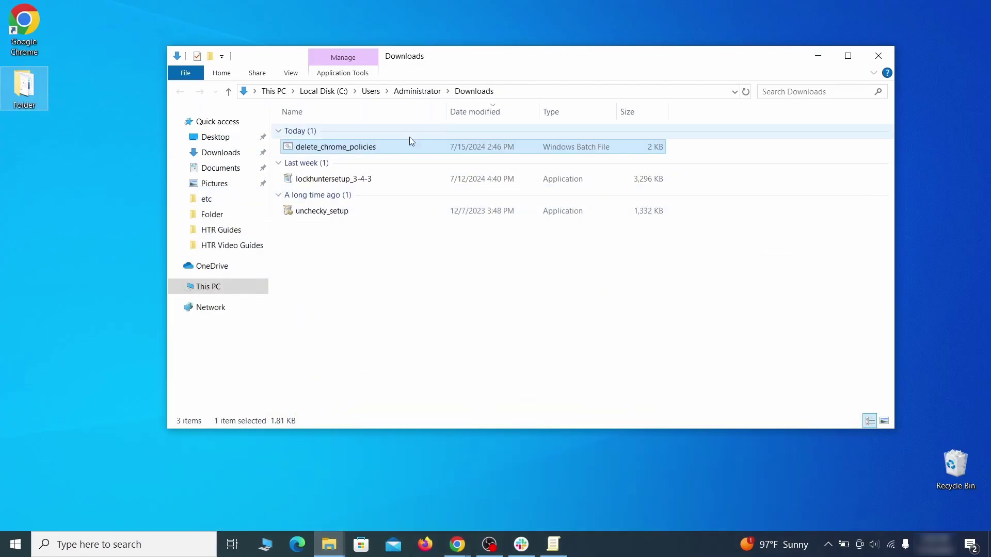
pyautogui.moveTo(389, 139); pyautogui.dragTo(81, 319)
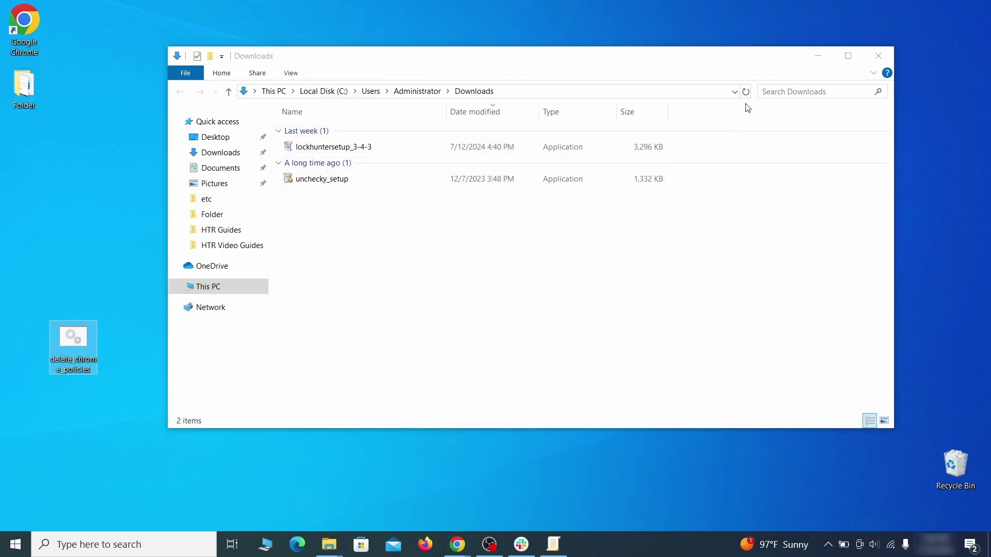
pyautogui.click(878, 56)
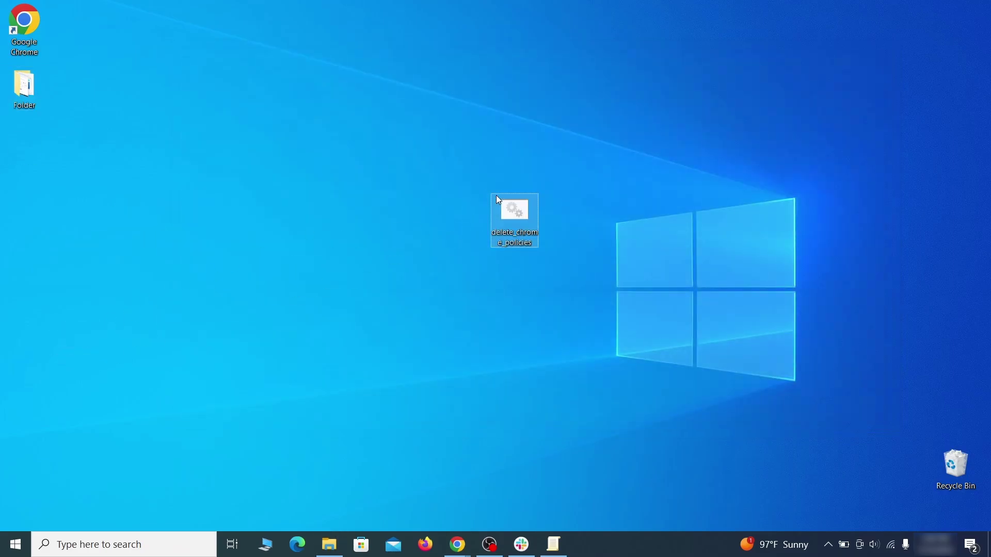
# - Run delete_chrome_policies.bat as administrator, allowing it past the SmartScreen warning
pyautogui.rightClick(526, 212)
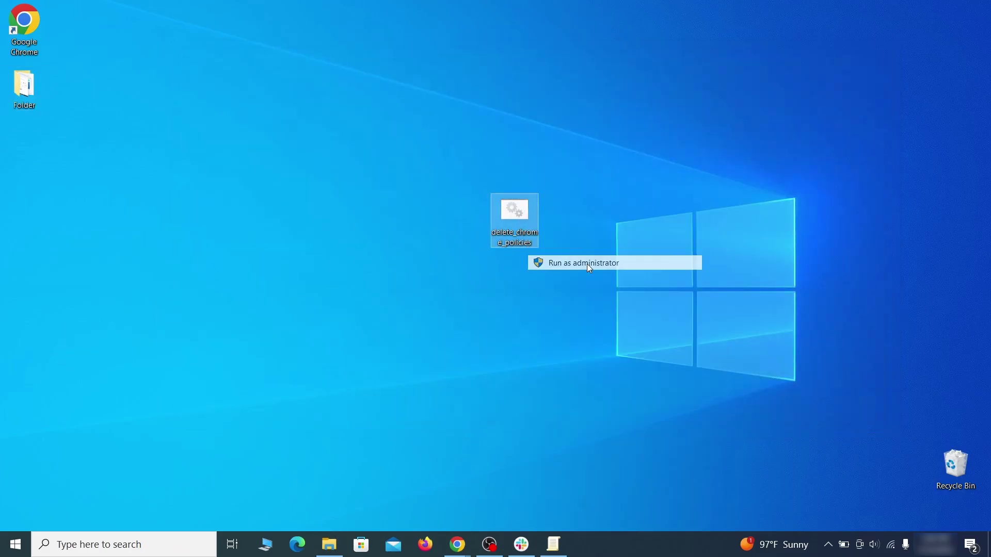
pyautogui.click(587, 262)
pyautogui.click(364, 179)
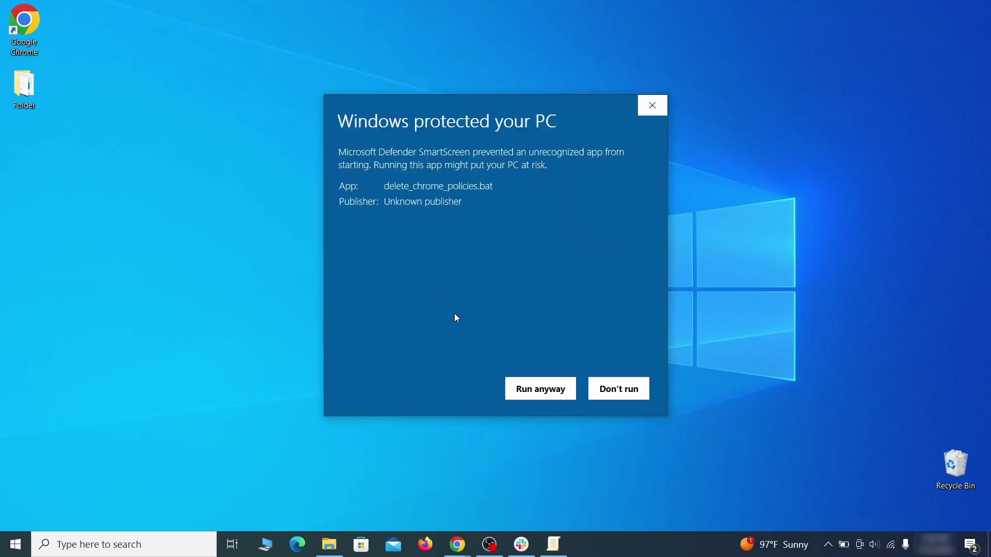
pyautogui.click(540, 389)
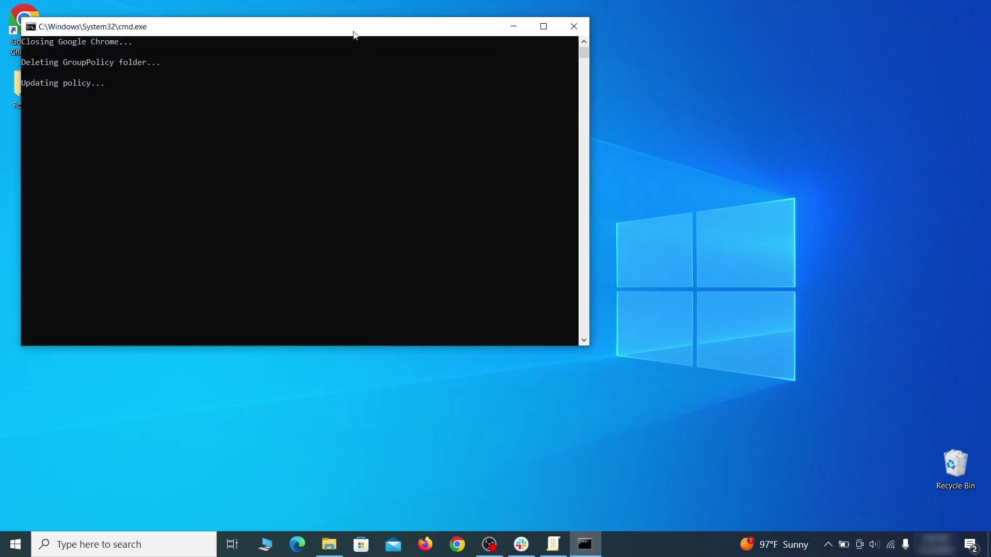
pyautogui.moveTo(354, 34); pyautogui.dragTo(522, 65)
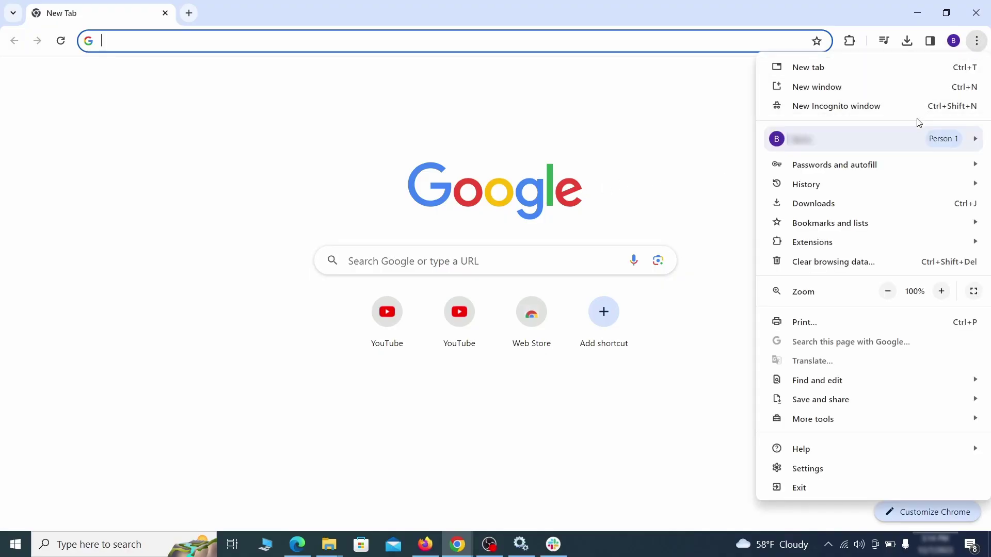
# - Switch off the Add to Zola Button extension on Chrome's extensions page and start removing it
pyautogui.moveTo(837, 244)
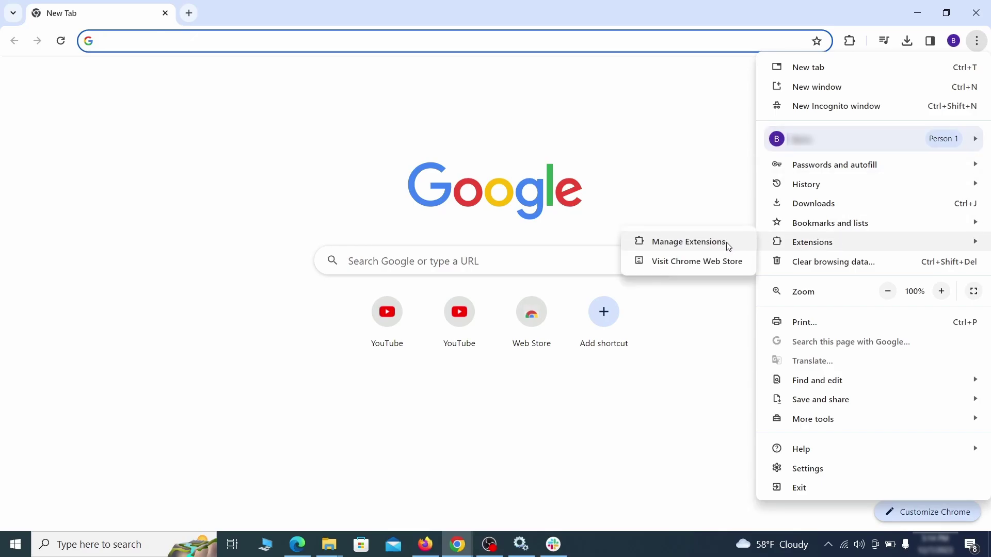
pyautogui.click(688, 242)
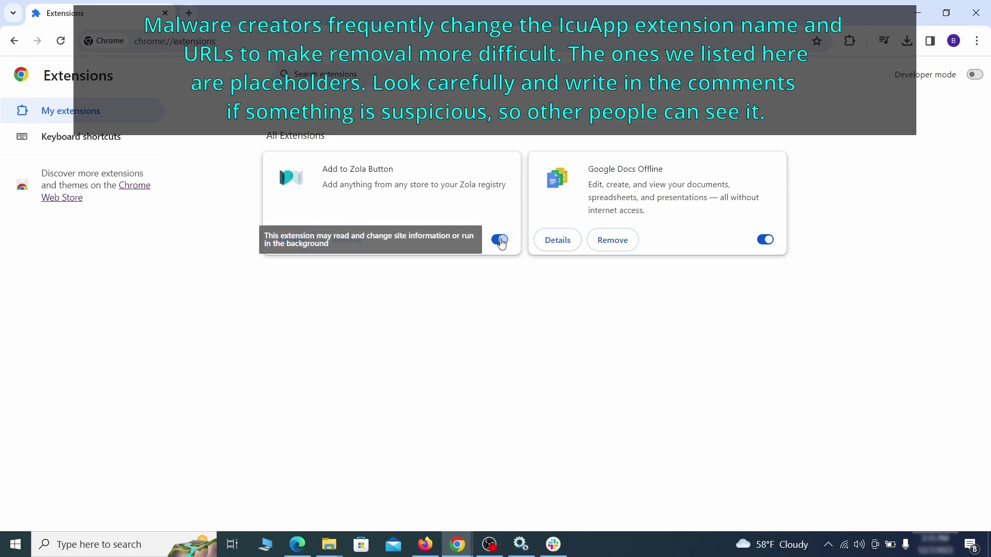
pyautogui.click(499, 240)
pyautogui.click(360, 248)
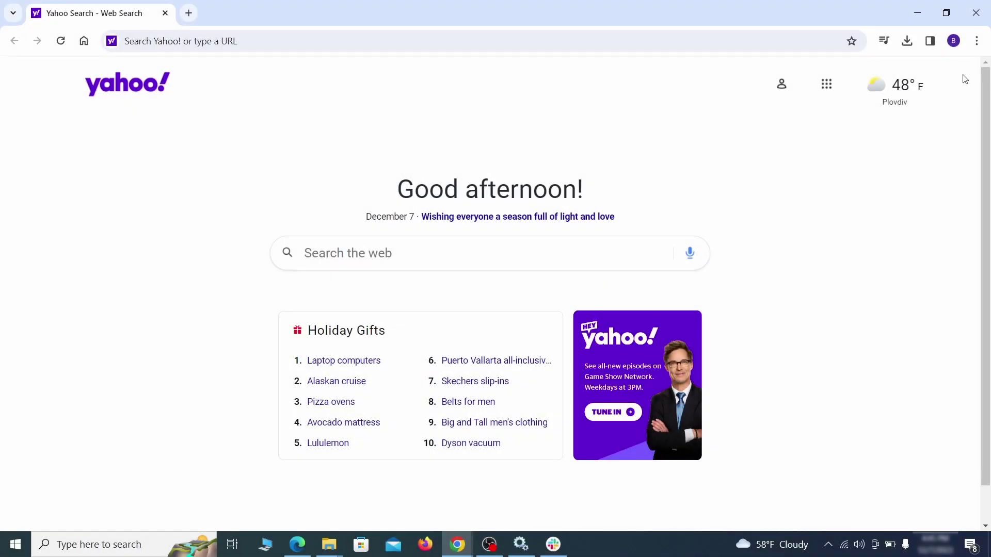
# - Clear Chrome's browsing data using the Advanced options under Privacy and security
pyautogui.click(977, 41)
pyautogui.click(816, 468)
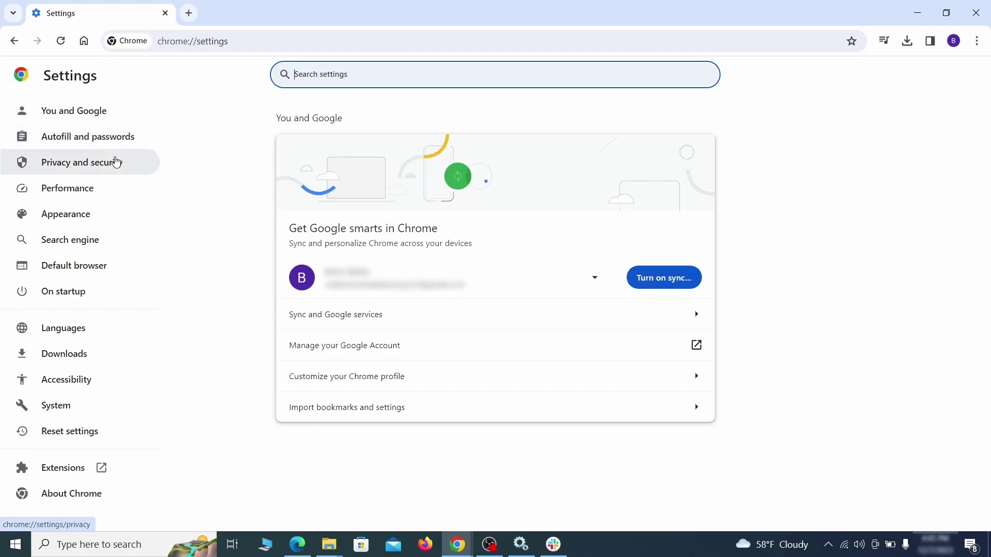
pyautogui.click(116, 162)
pyautogui.scroll(-1, 790, 338)
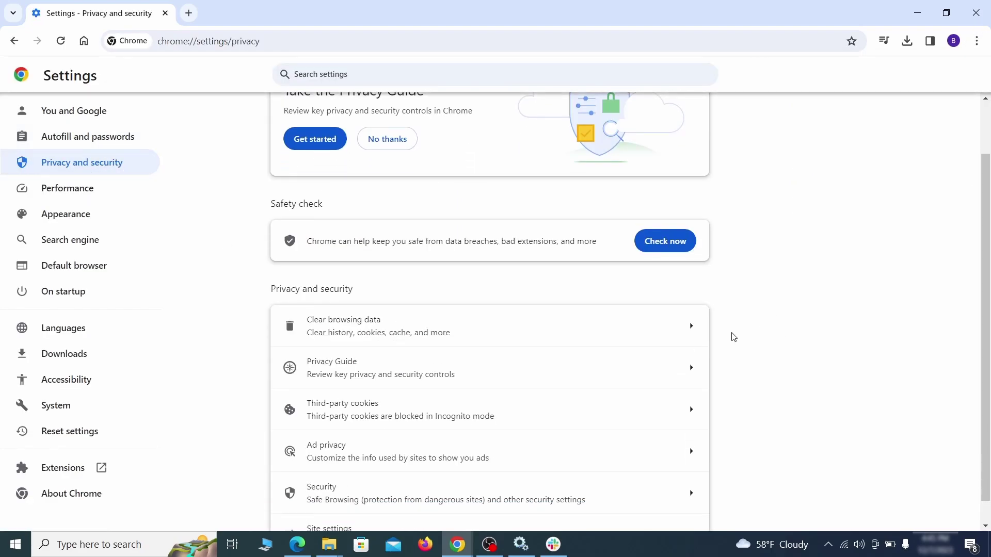
pyautogui.click(648, 335)
pyautogui.click(436, 186)
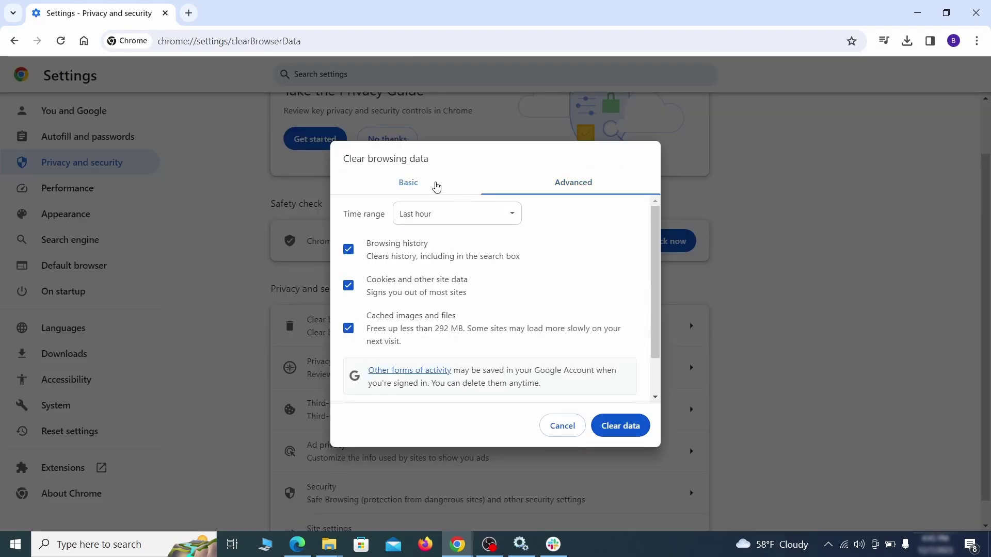
pyautogui.click(551, 187)
pyautogui.scroll(-2, 500, 294)
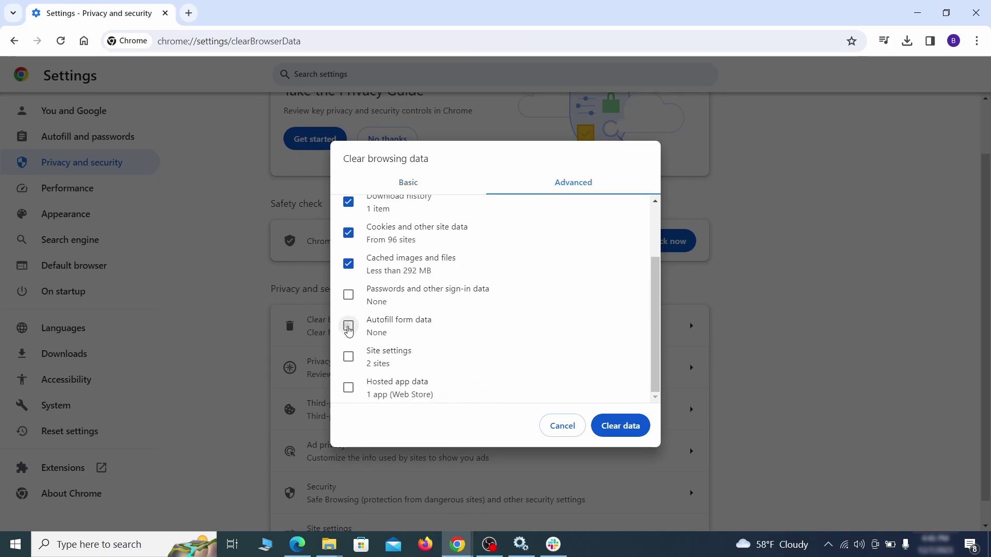
pyautogui.click(628, 431)
# - Remove ExampleRougeURL.com from the sites allowed to send notifications
pyautogui.scroll(-1, 738, 342)
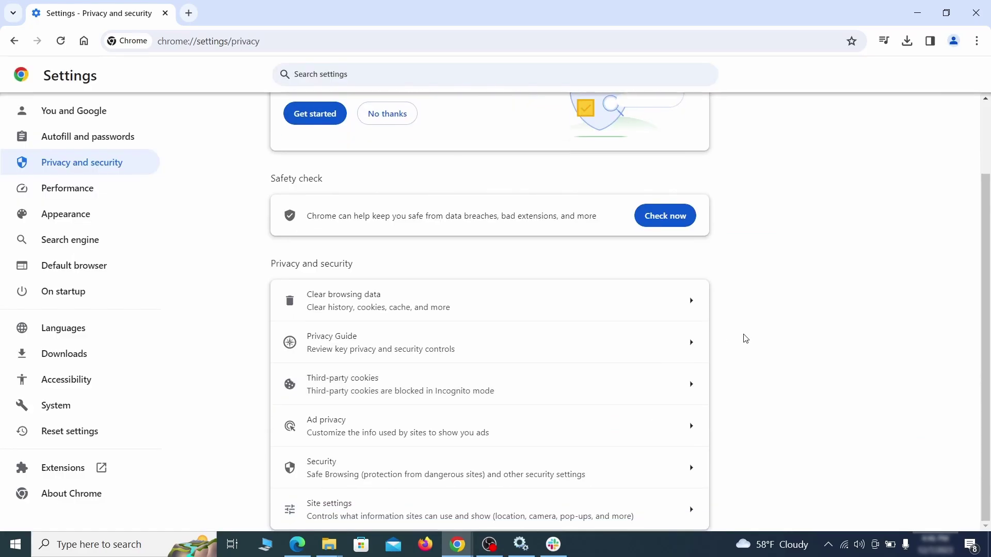
pyautogui.click(481, 505)
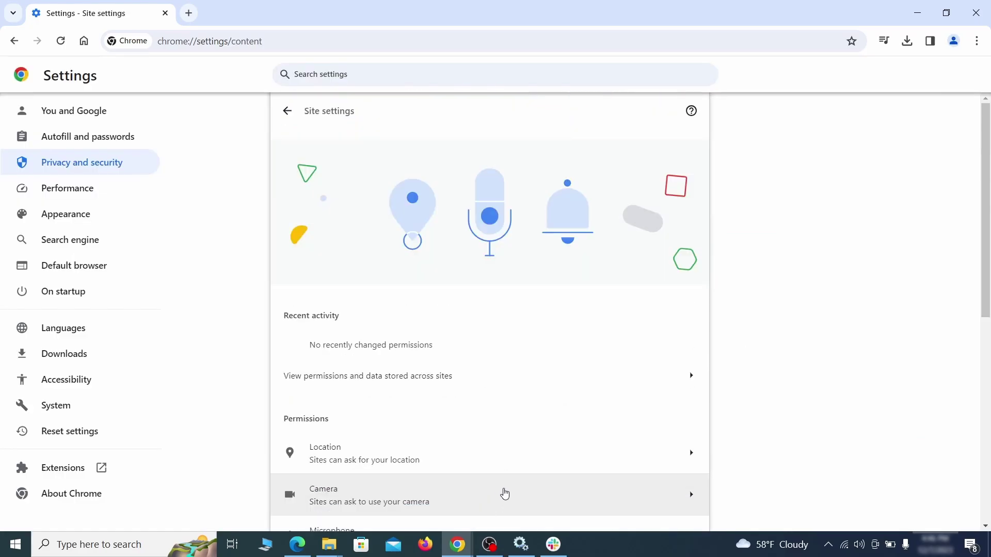
pyautogui.scroll(-3, 711, 314)
pyautogui.scroll(-1, 721, 303)
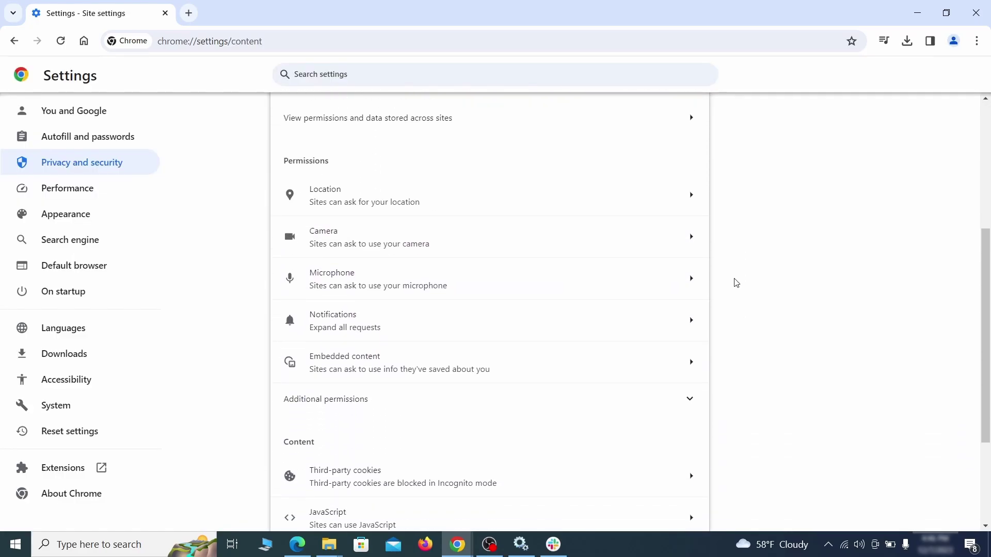
pyautogui.click(498, 200)
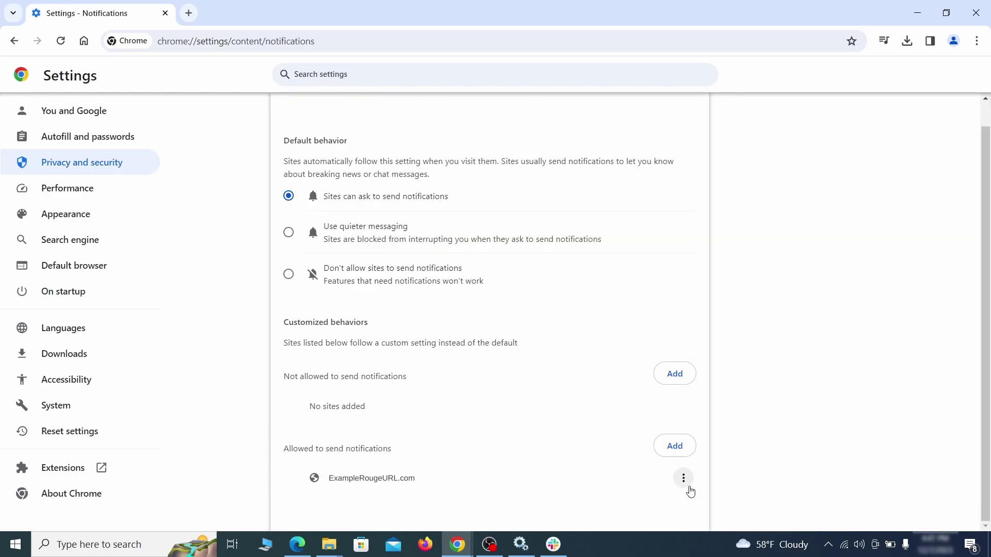
pyautogui.click(684, 479)
pyautogui.click(653, 478)
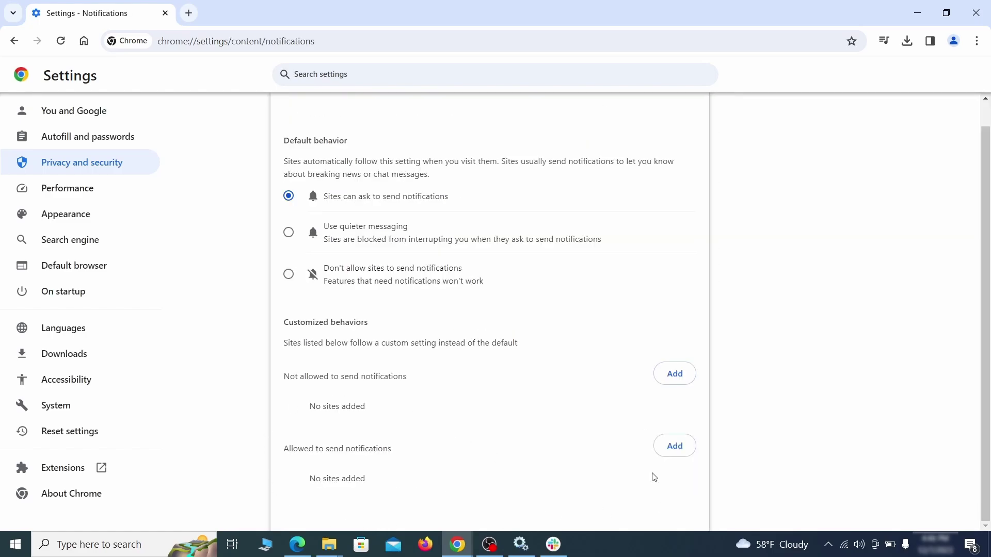
# - Return to Site settings and view the Third-party cookies settings
pyautogui.hotkey('alt', 'Left')
pyautogui.scroll(-2, 534, 350)
pyautogui.click(534, 347)
pyautogui.scroll(-5, 535, 351)
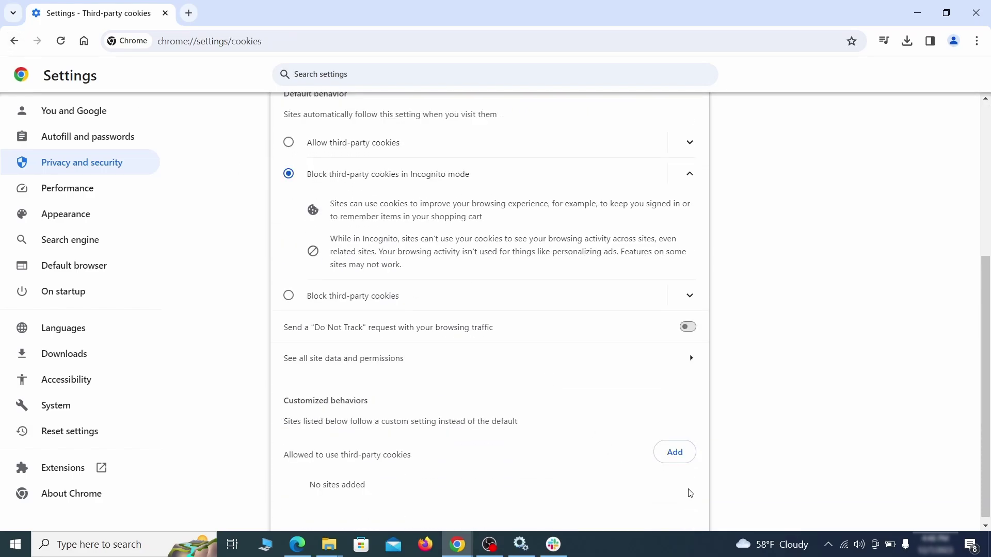
# - Delete the ExampleRougeURL.com home page address and turn off Chrome's home button
pyautogui.hotkey('alt', 'Left')
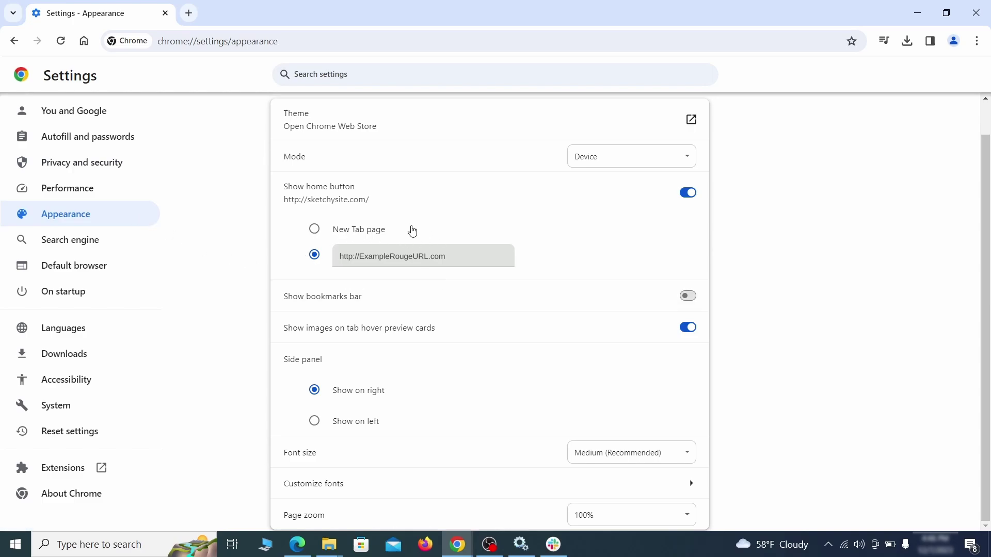
pyautogui.moveTo(447, 257); pyautogui.dragTo(325, 257)
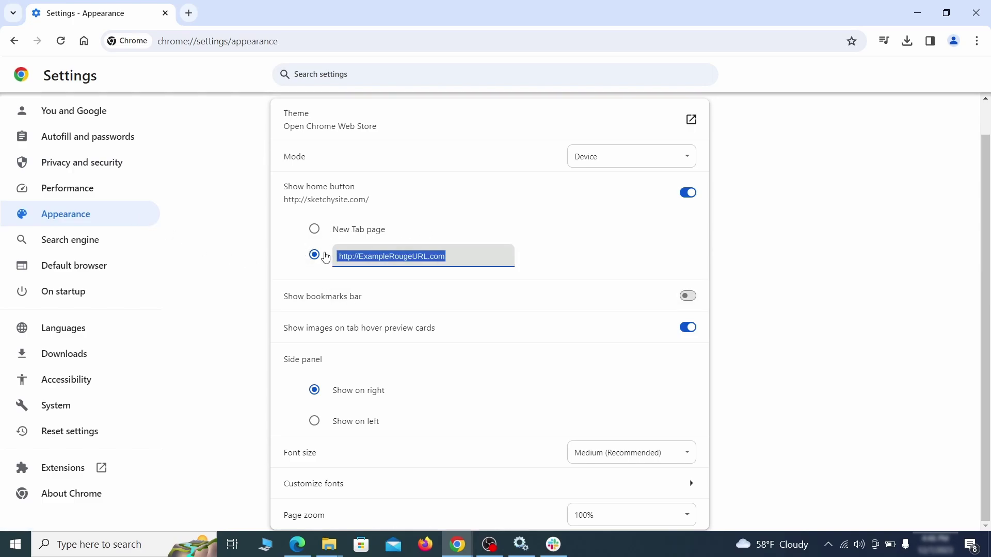
pyautogui.press('BackSpace')
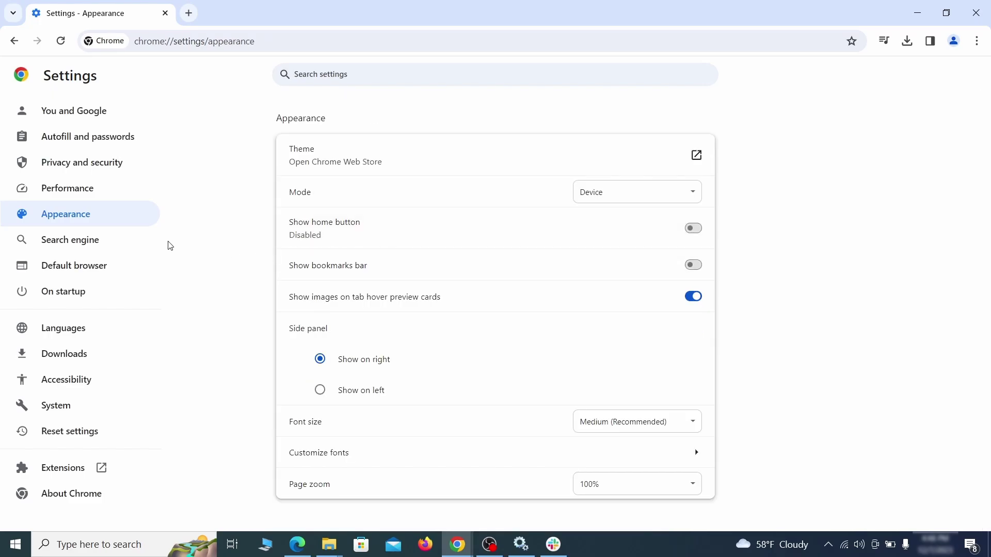
pyautogui.click(104, 241)
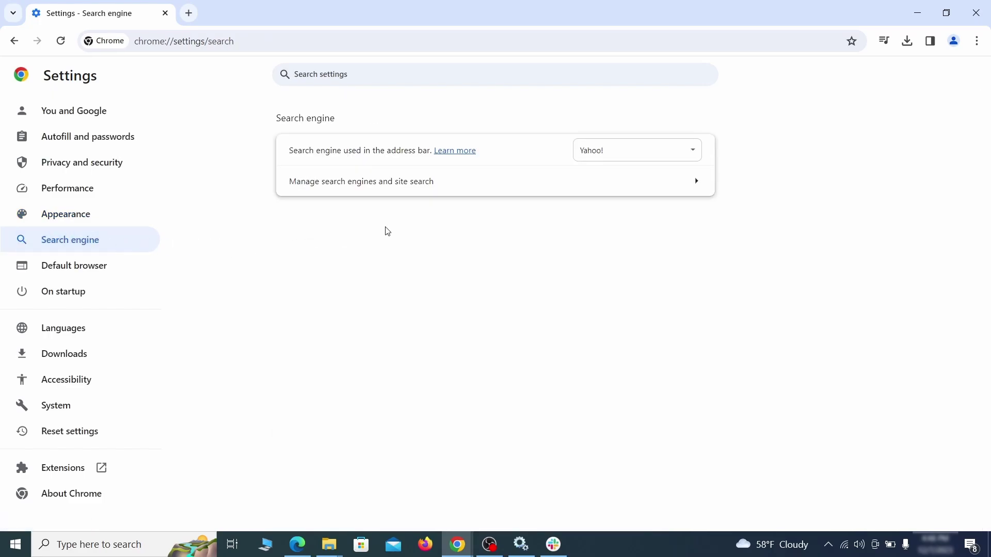
# - Make Google the default search engine and delete the ExampleRougeURL.com search engine
pyautogui.click(676, 155)
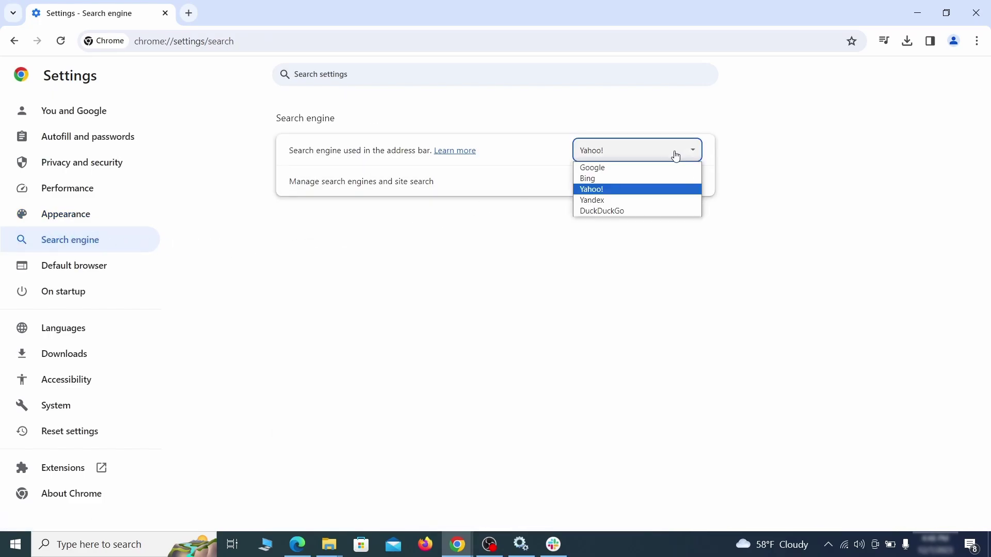
pyautogui.click(649, 168)
pyautogui.click(636, 194)
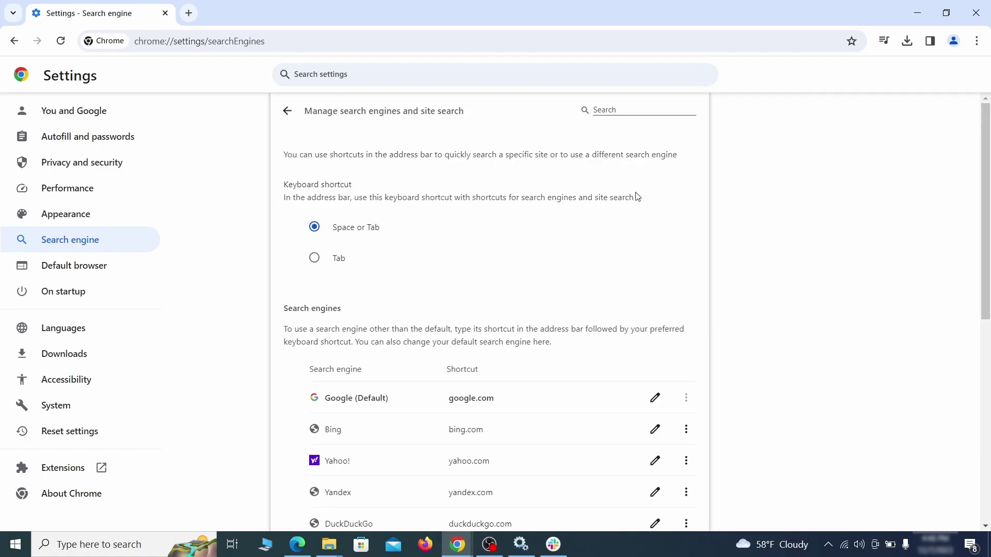
pyautogui.scroll(-8, 643, 256)
pyautogui.click(686, 316)
pyautogui.click(642, 385)
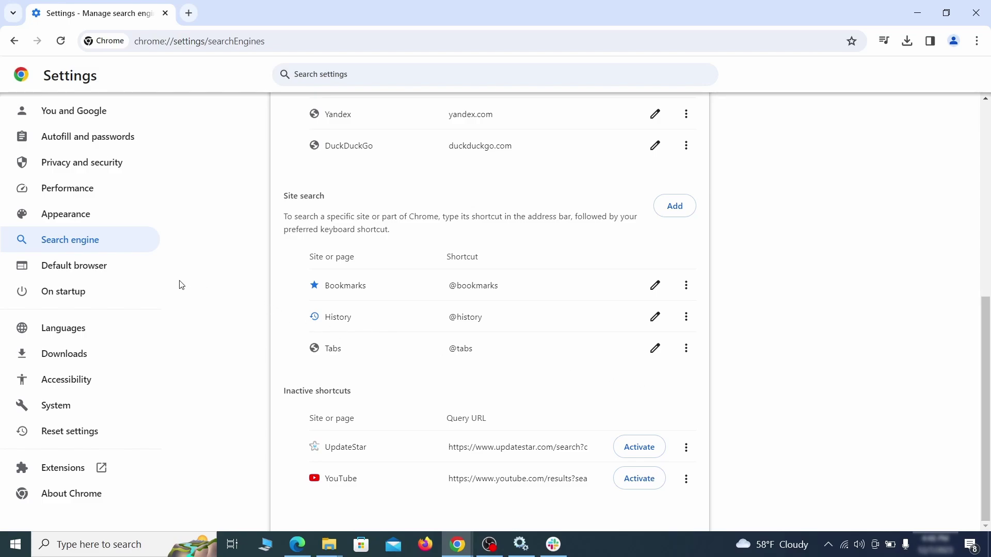
# - Remove ExampleRougeURL.com from Chrome's startup pages
pyautogui.click(82, 292)
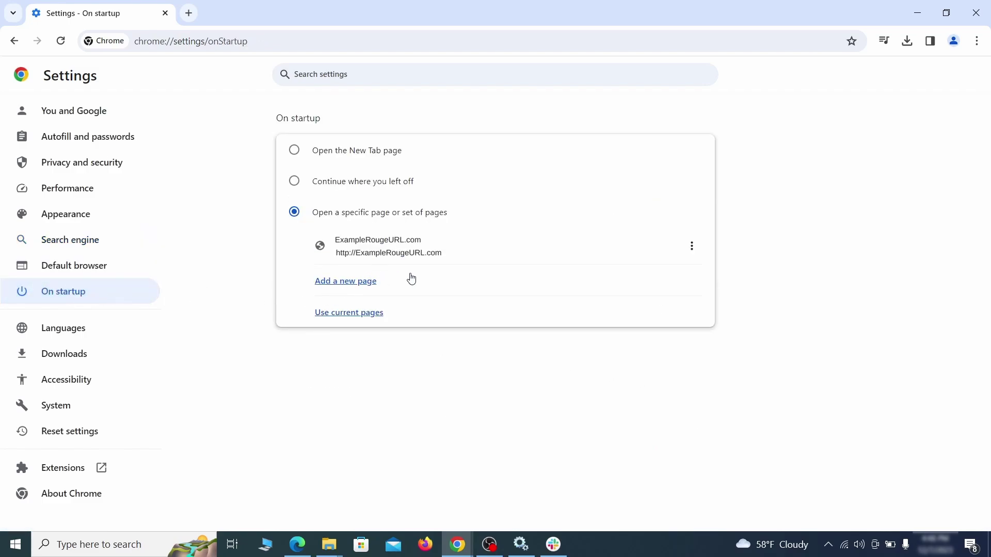
pyautogui.click(692, 248)
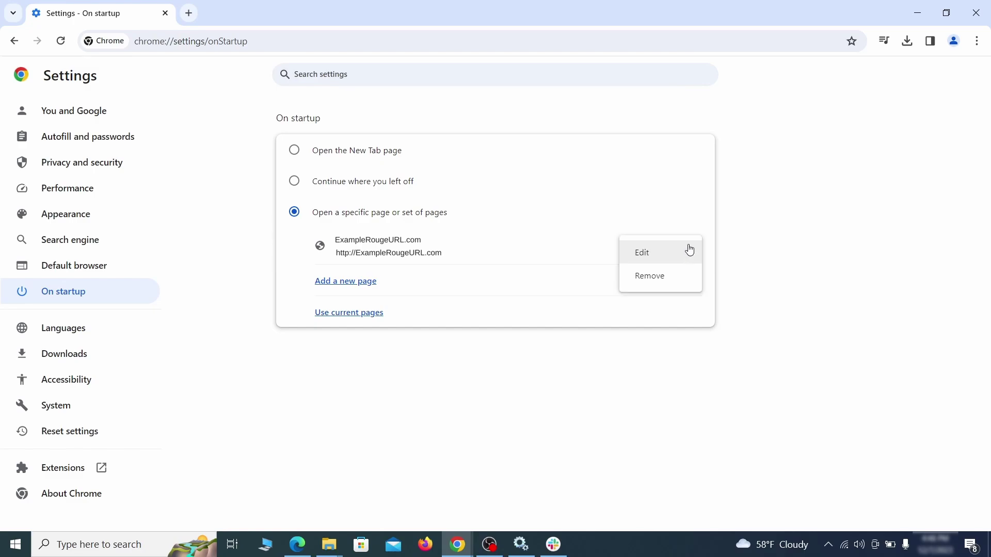
pyautogui.click(661, 277)
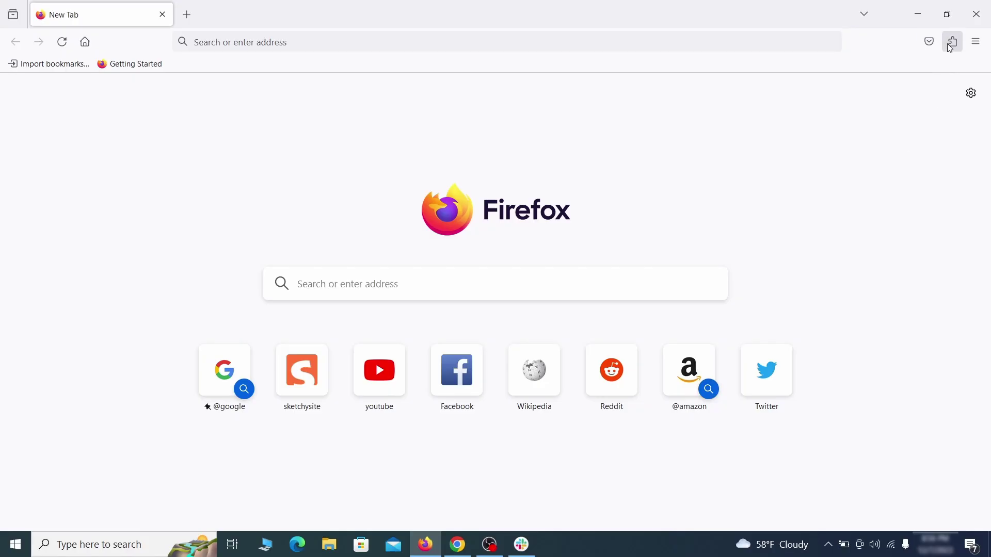
# - Disable and uninstall the Contenu+ extension in Firefox's extensions manager
pyautogui.click(954, 41)
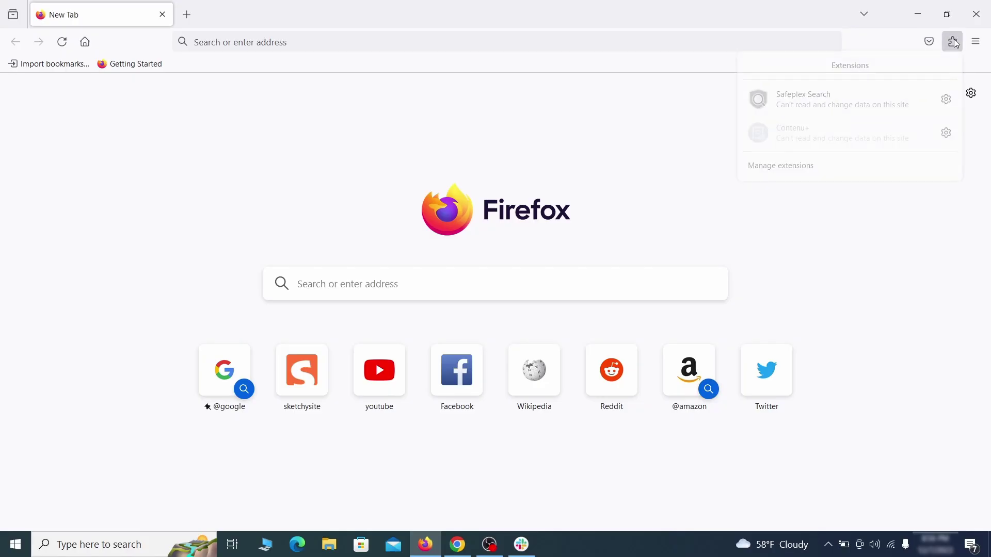
pyautogui.click(834, 169)
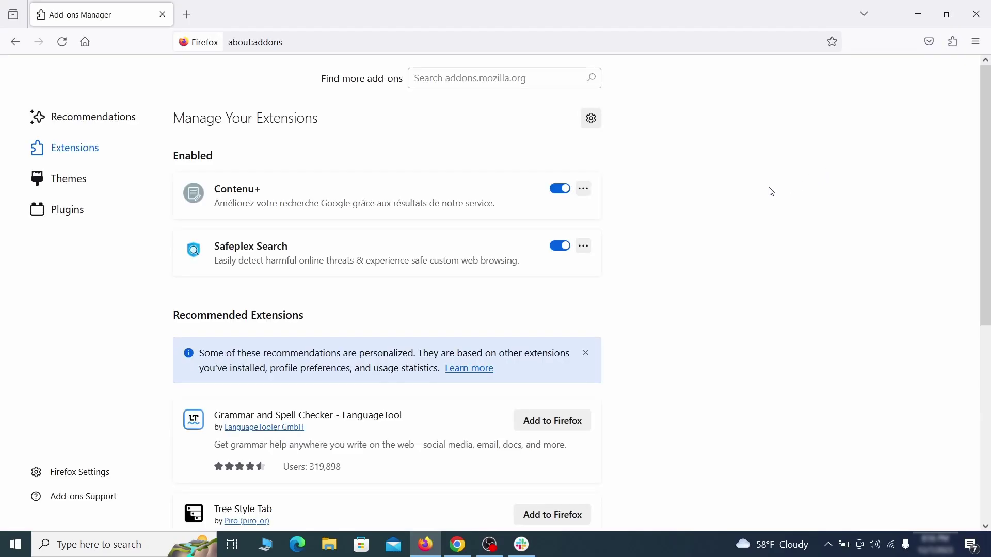
pyautogui.click(559, 188)
pyautogui.click(583, 189)
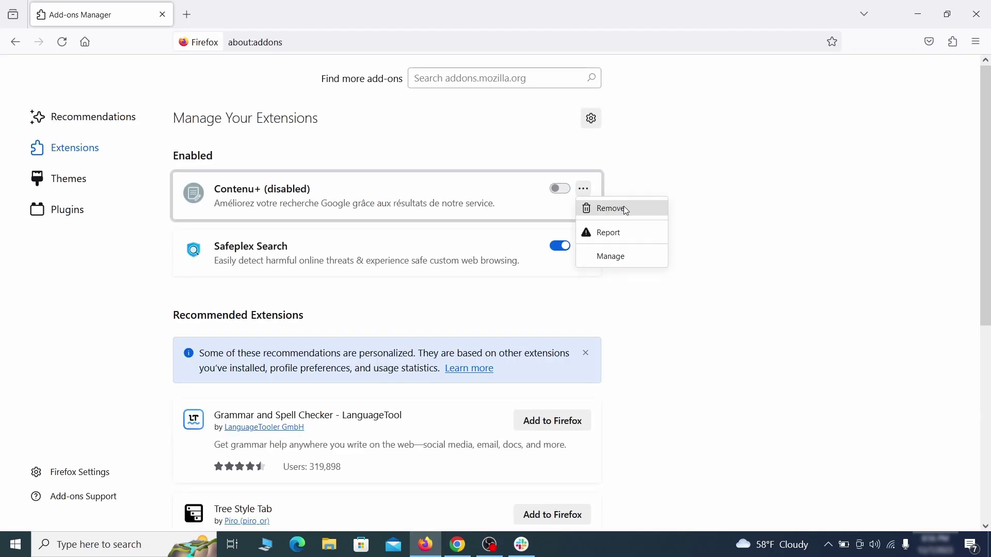
pyautogui.click(623, 207)
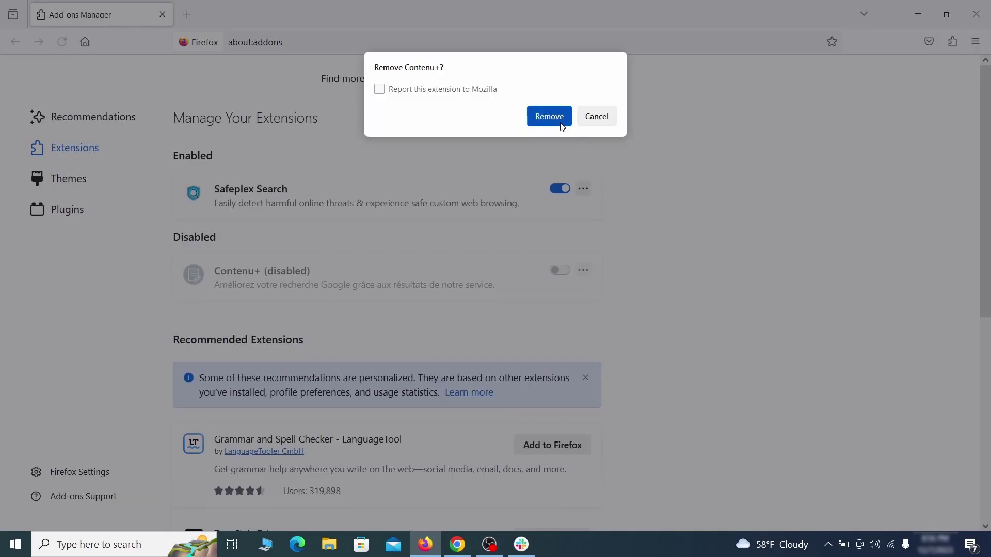
pyautogui.click(549, 117)
# - Erase the ExampleRougeURL.com address from Firefox's Home settings homepage field
pyautogui.click(976, 41)
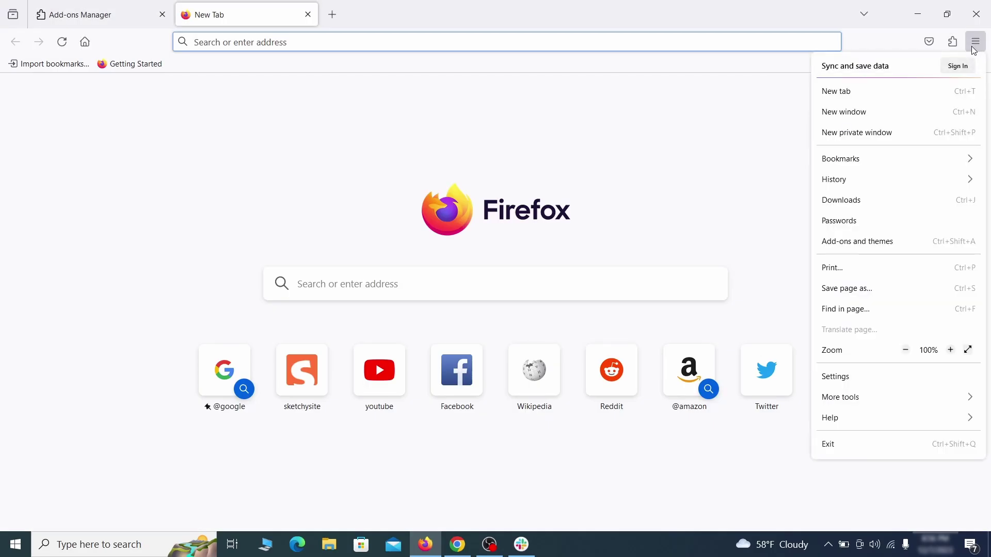
pyautogui.click(857, 380)
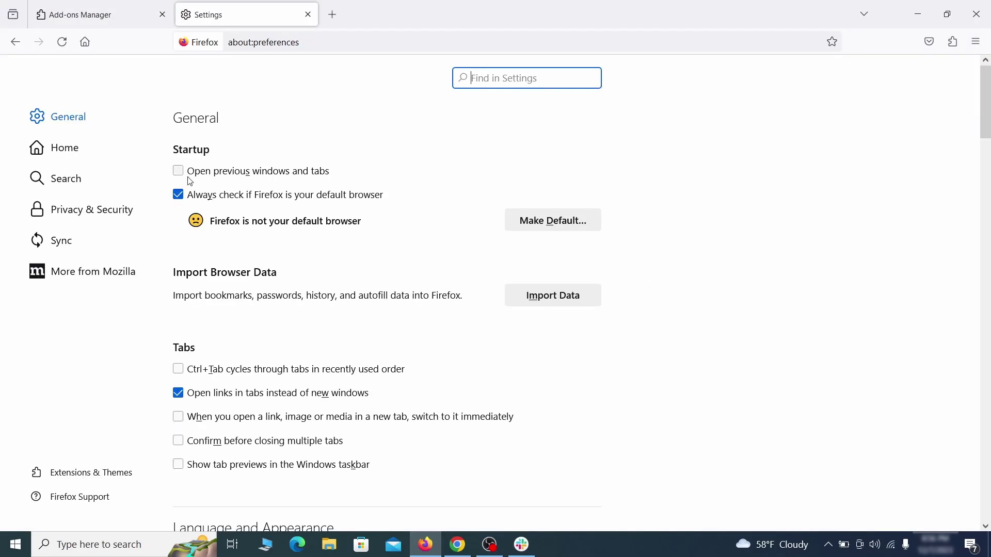
pyautogui.click(75, 149)
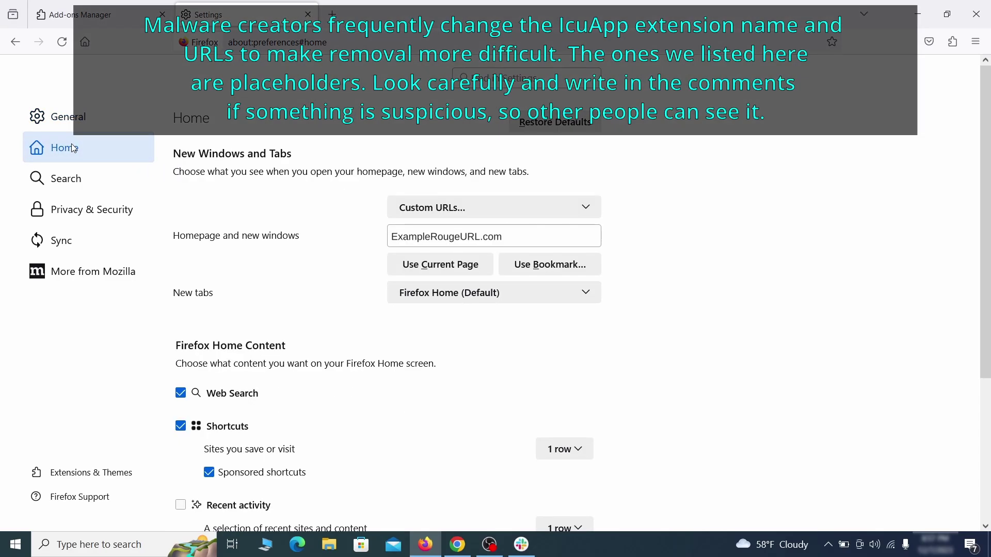
pyautogui.tripleClick(500, 236)
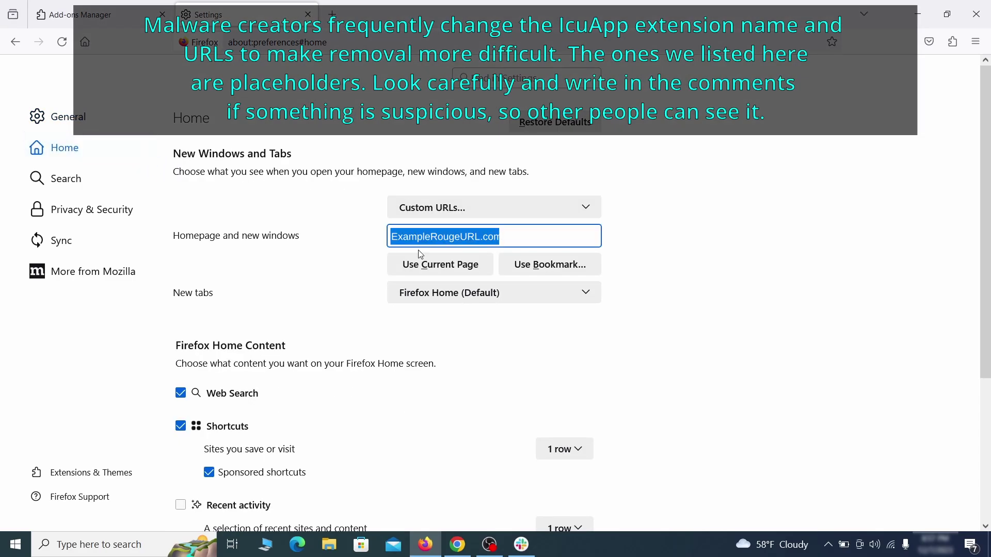
pyautogui.press('Delete')
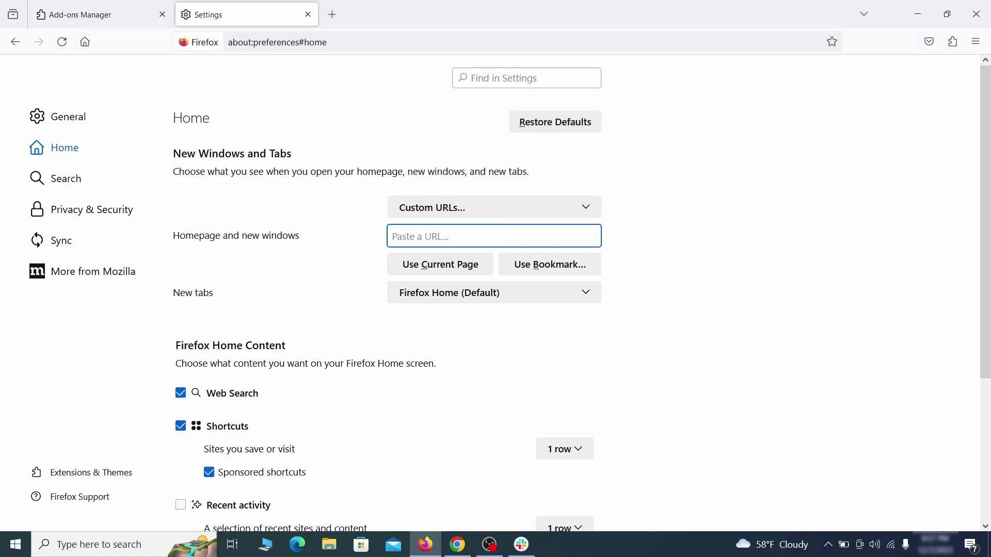
# - Set Google as Firefox's default search engine
pyautogui.click(70, 179)
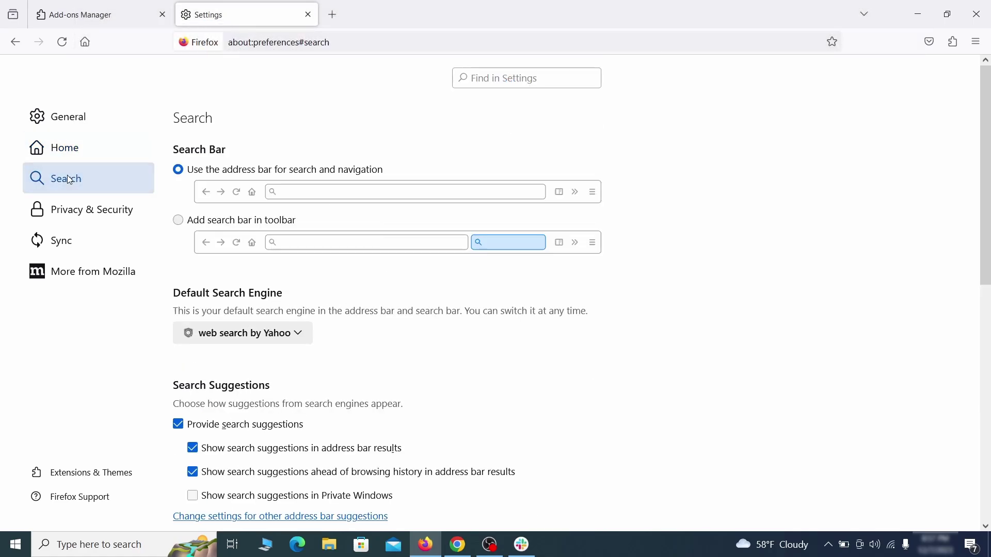
pyautogui.scroll(-2, 413, 284)
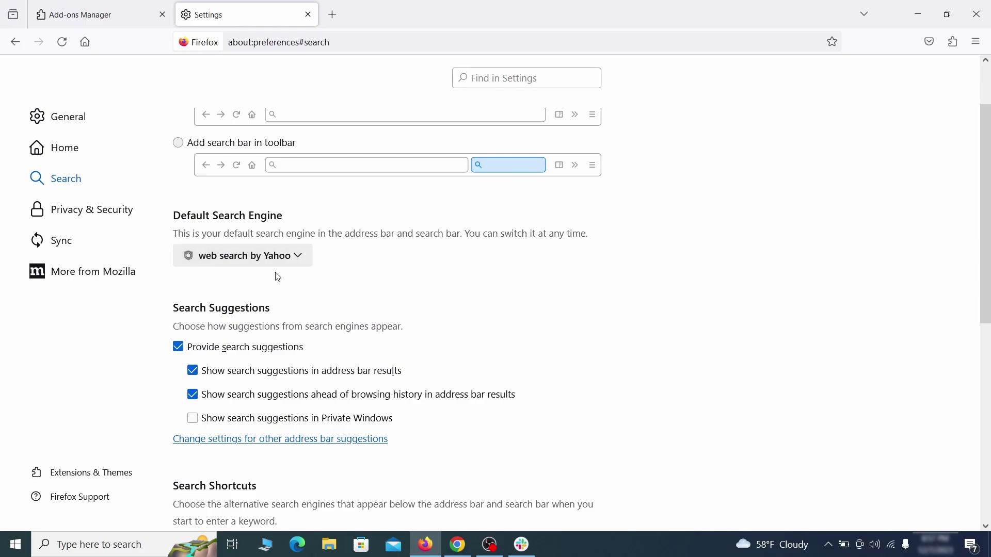
pyautogui.click(297, 262)
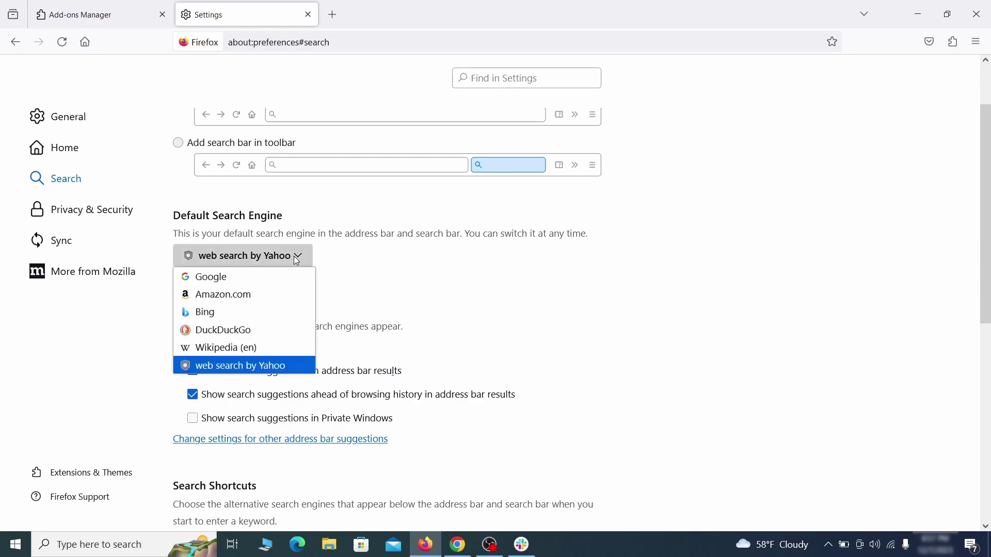
pyautogui.click(288, 277)
# - Remove the 'web search by Yahoo' engine from the Search Shortcuts list
pyautogui.scroll(-4, 469, 290)
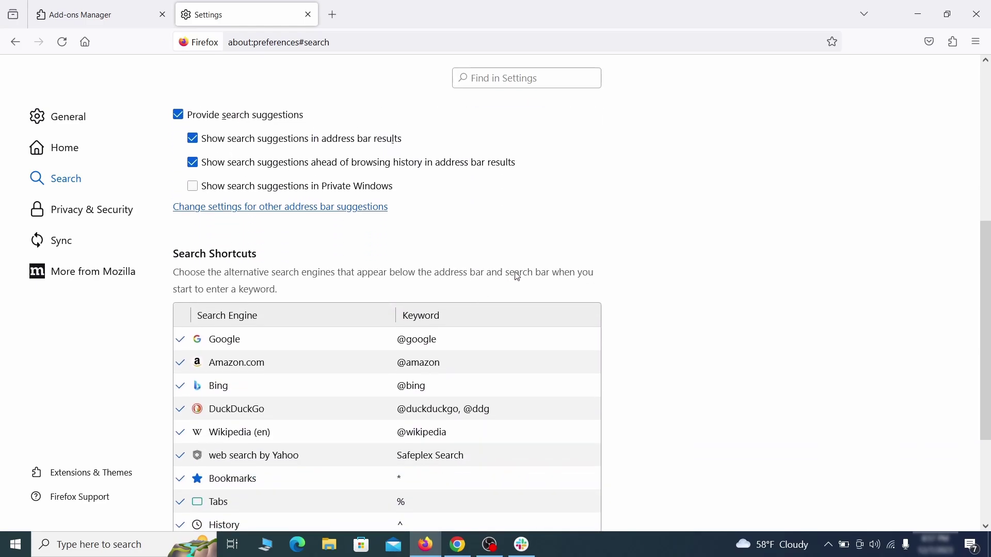
pyautogui.scroll(-3, 540, 263)
pyautogui.scroll(-3, 544, 261)
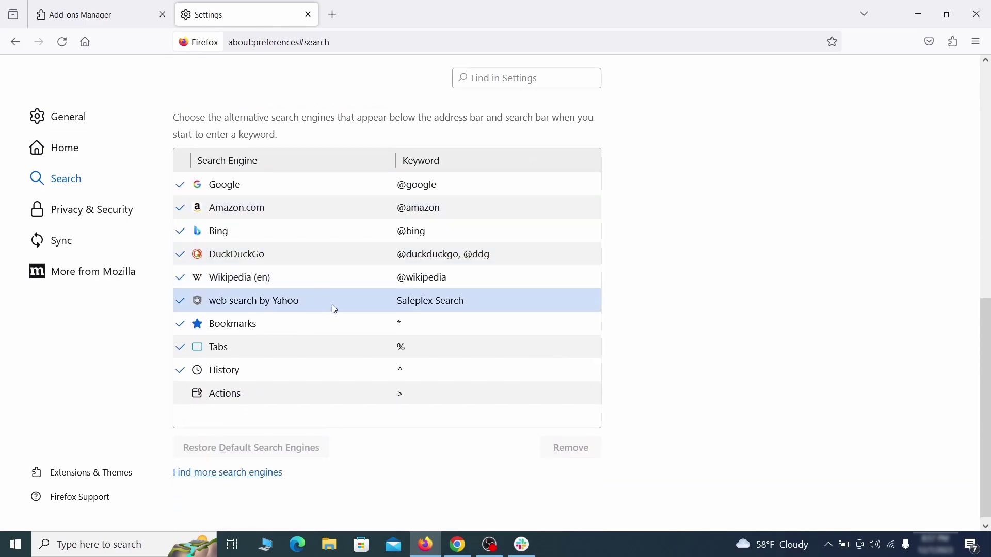
pyautogui.click(490, 304)
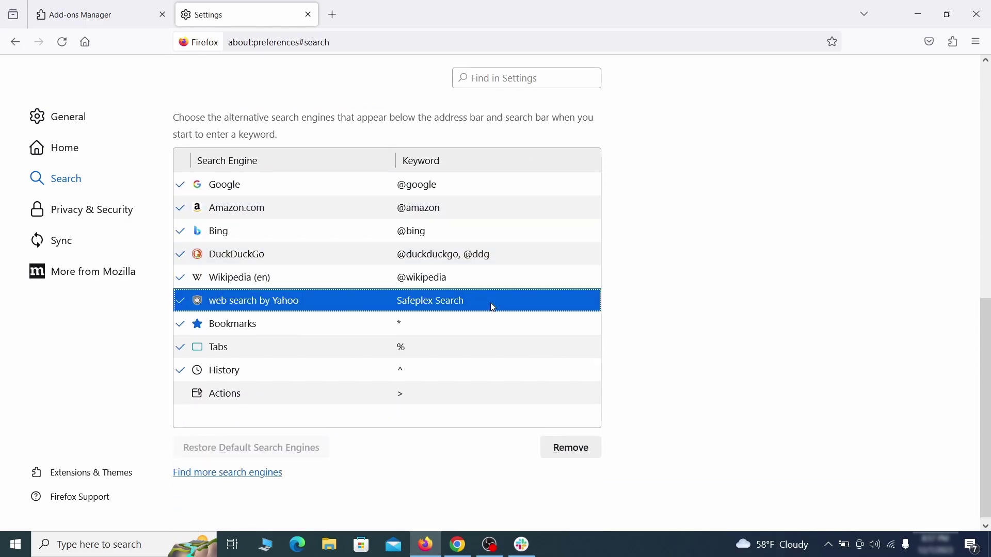
pyautogui.click(592, 459)
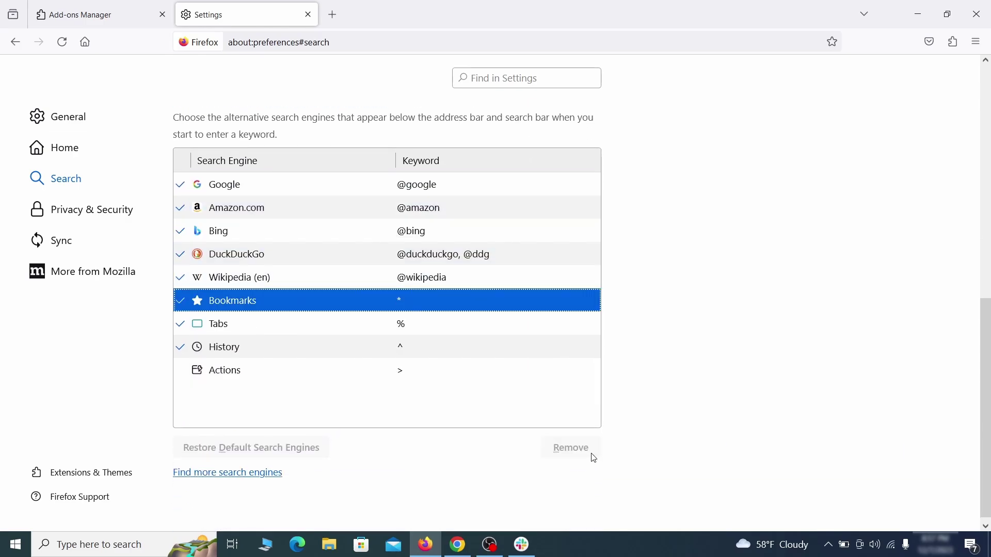
pyautogui.scroll(3, 468, 327)
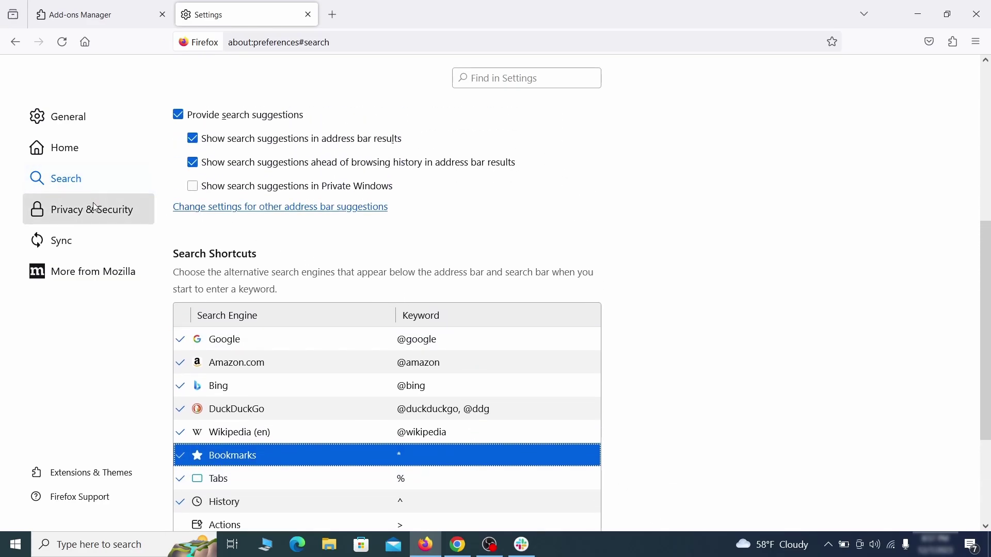
# - Clear all Firefox cookies, site data and cached web content
pyautogui.click(96, 206)
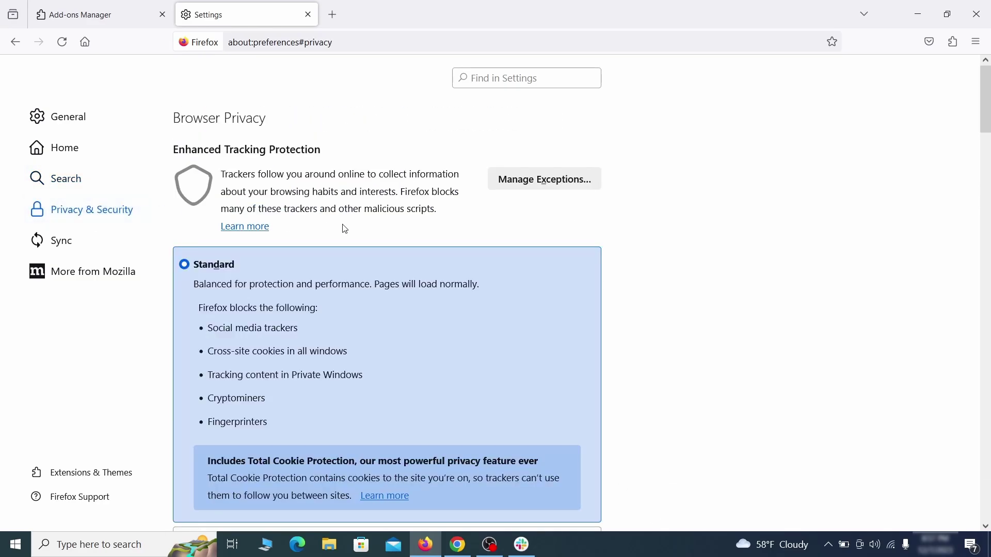
pyautogui.scroll(-9, 659, 238)
pyautogui.click(562, 329)
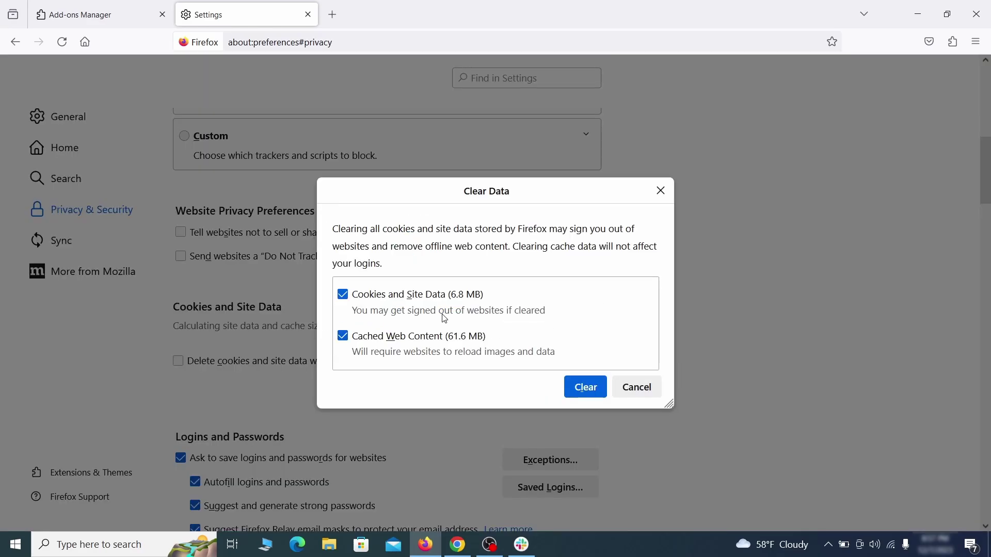
pyautogui.click(599, 388)
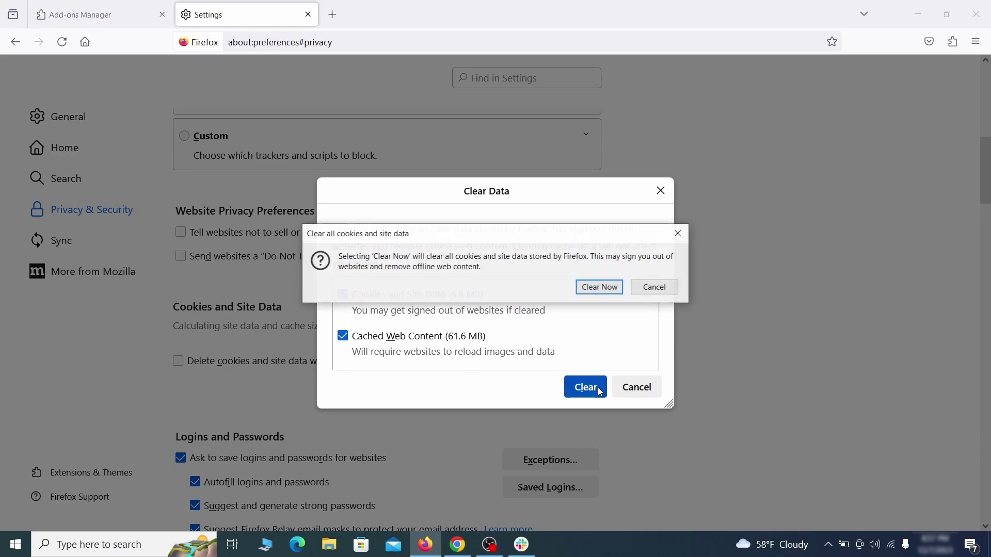
pyautogui.click(601, 287)
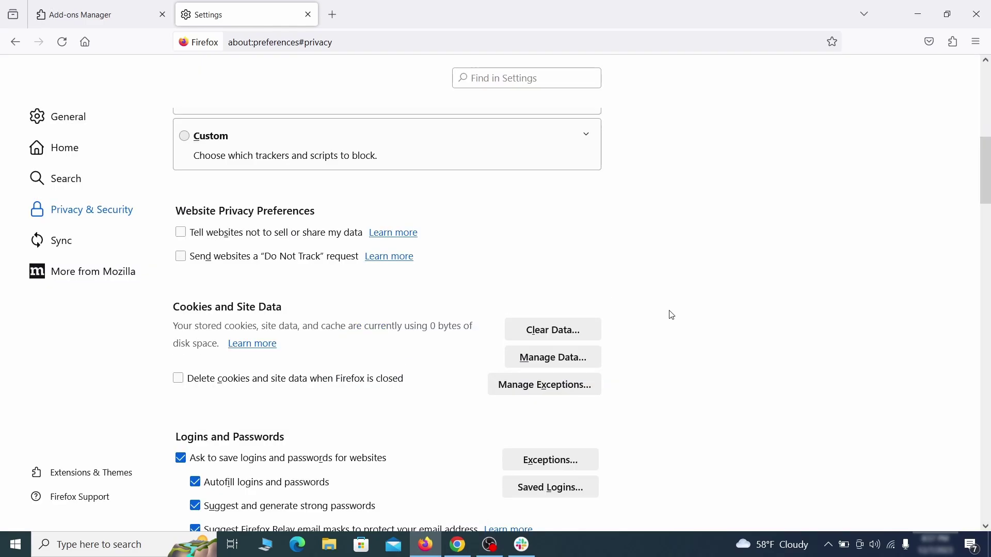
# - Open the Notifications permission settings to review allowed websites
pyautogui.scroll(-5, 673, 316)
pyautogui.scroll(-10, 674, 317)
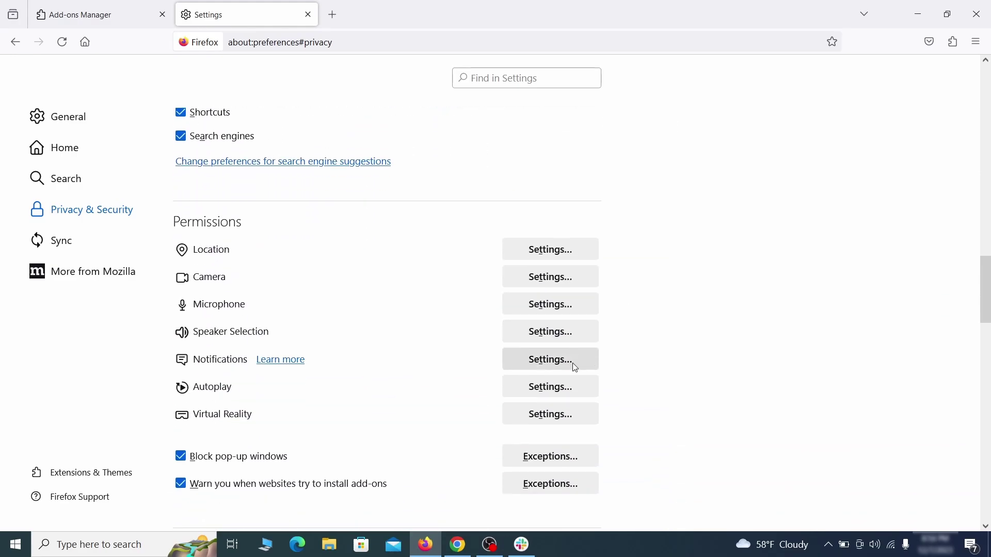
pyautogui.click(572, 363)
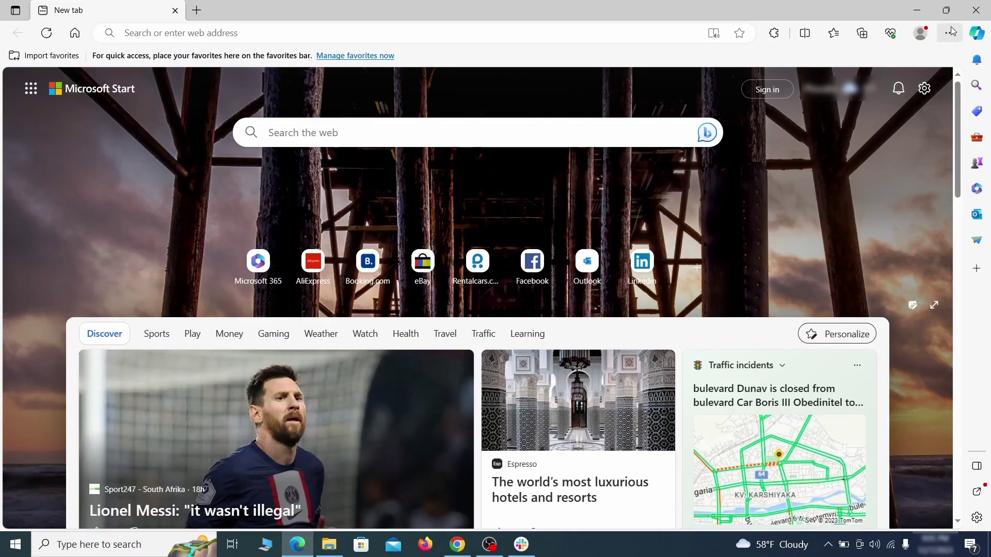
# - Turn off Quidco Cashback Reminder on Edge's extensions page and start its removal
pyautogui.click(950, 32)
pyautogui.click(853, 227)
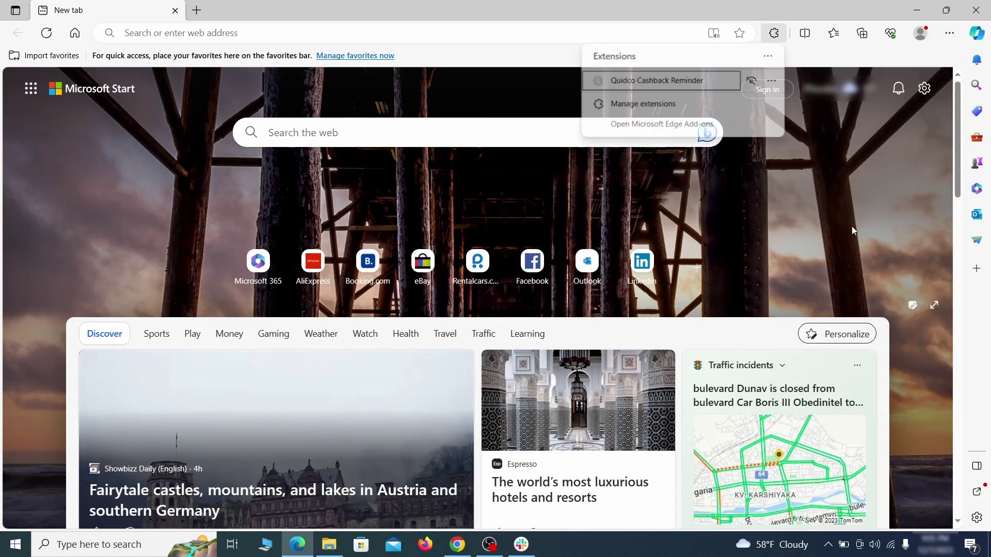
pyautogui.click(641, 107)
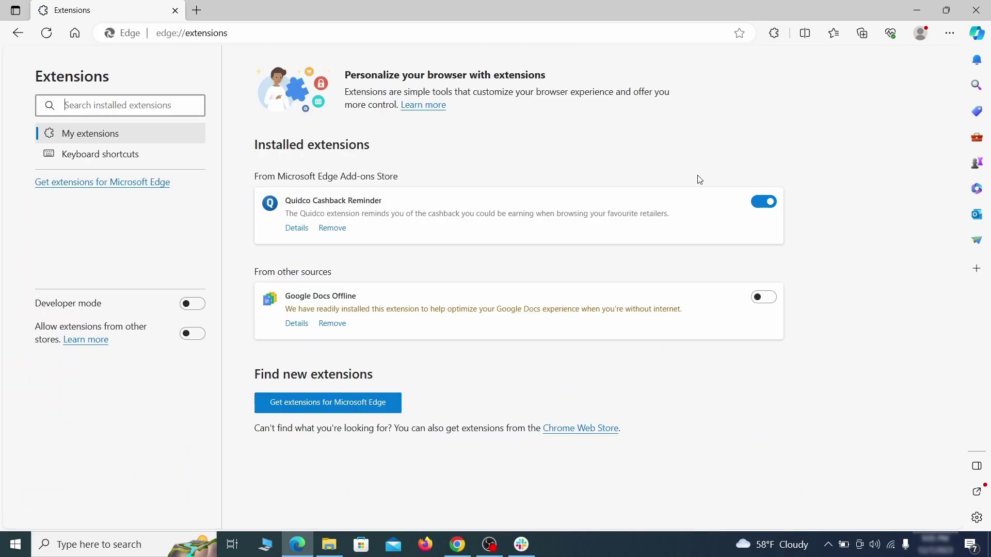
pyautogui.click(765, 203)
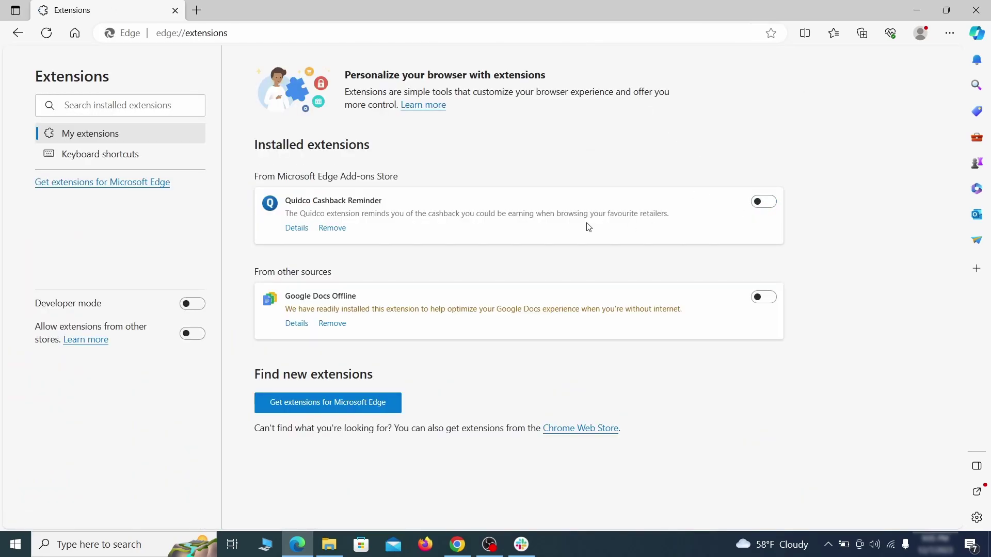
pyautogui.click(330, 229)
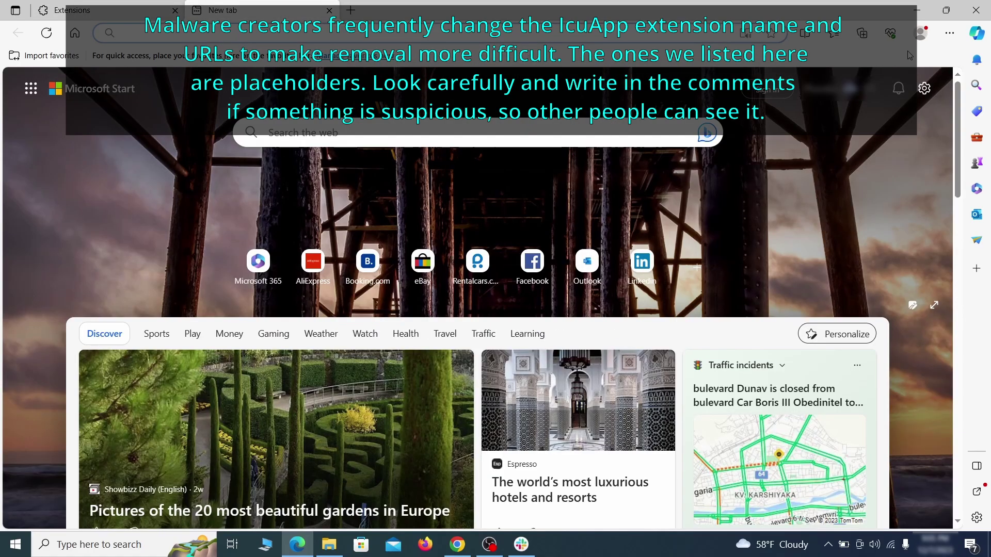
# - Clear Edge's browsing data from Privacy, search, and services settings
pyautogui.click(949, 38)
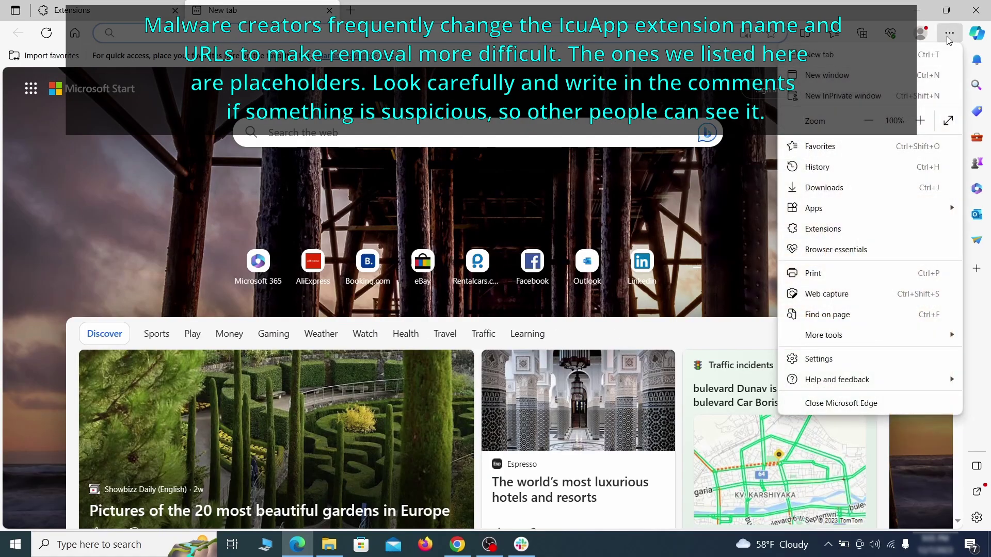
pyautogui.click(819, 359)
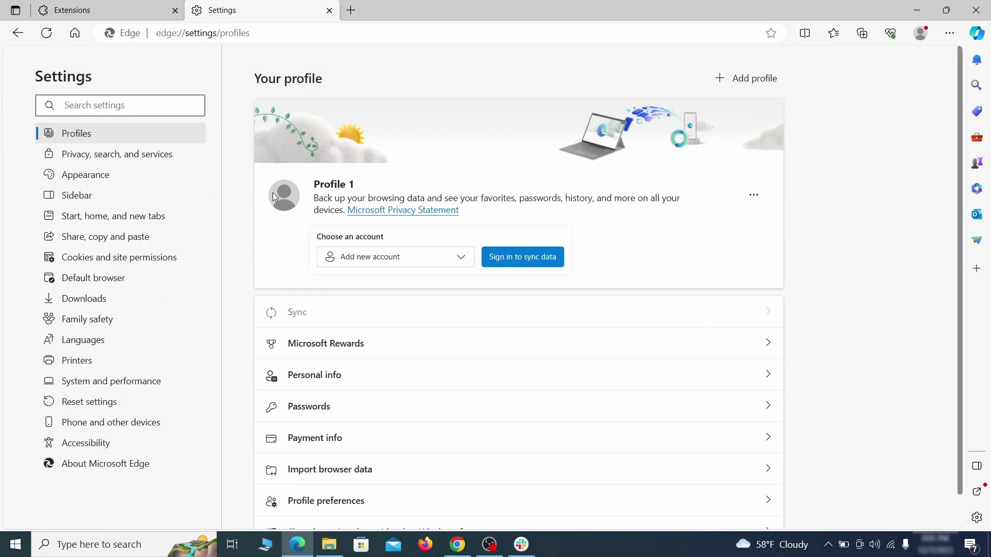
pyautogui.click(166, 157)
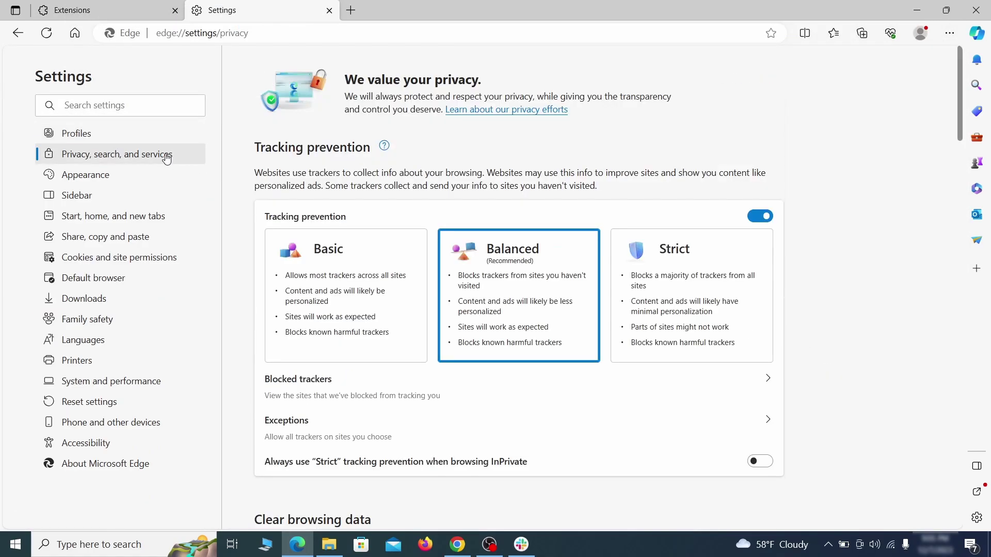
pyautogui.scroll(-5, 537, 317)
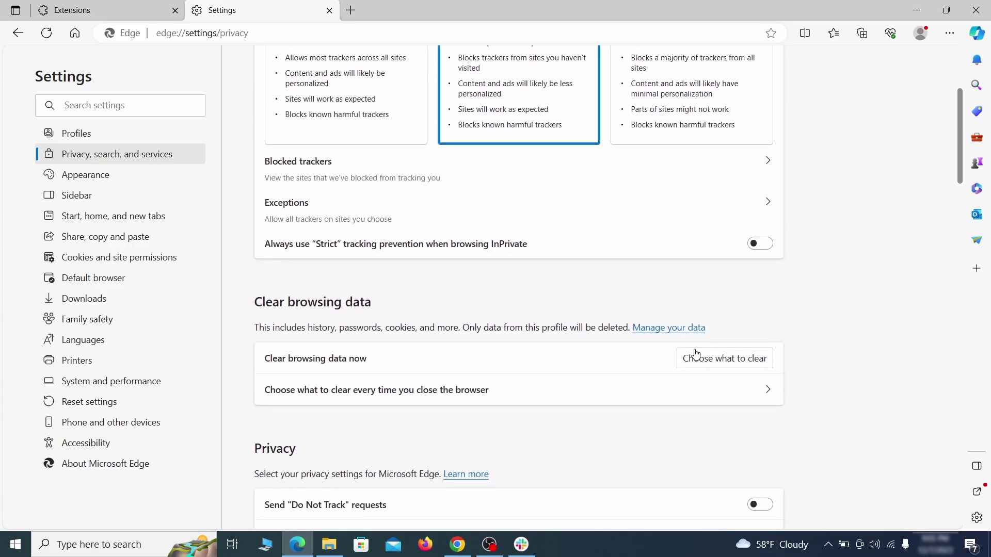
pyautogui.click(741, 360)
pyautogui.scroll(-1, 409, 298)
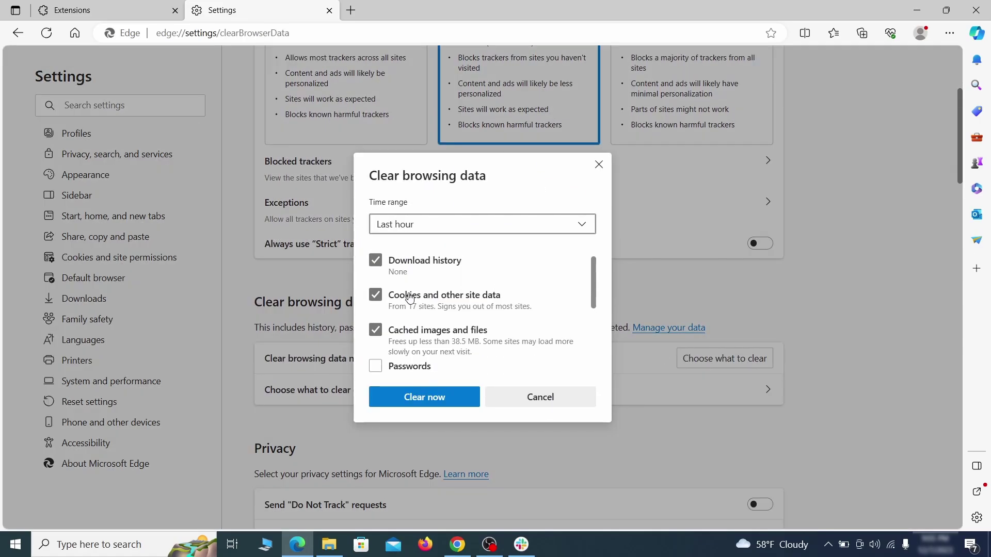
pyautogui.scroll(-2, 409, 297)
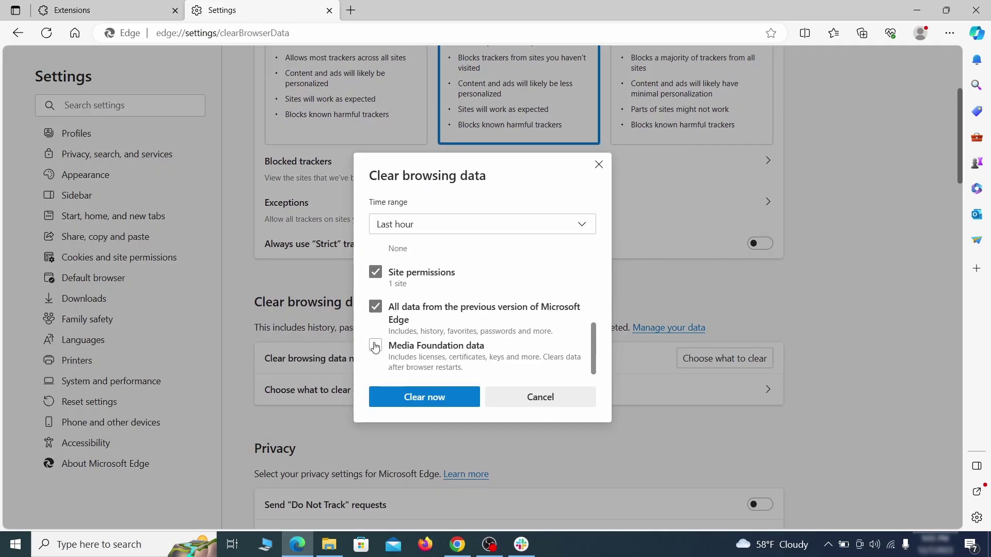
pyautogui.click(464, 403)
# - Make Google the address-bar search engine and delete the ExampleRougeURL.com search engine
pyautogui.scroll(-10, 640, 291)
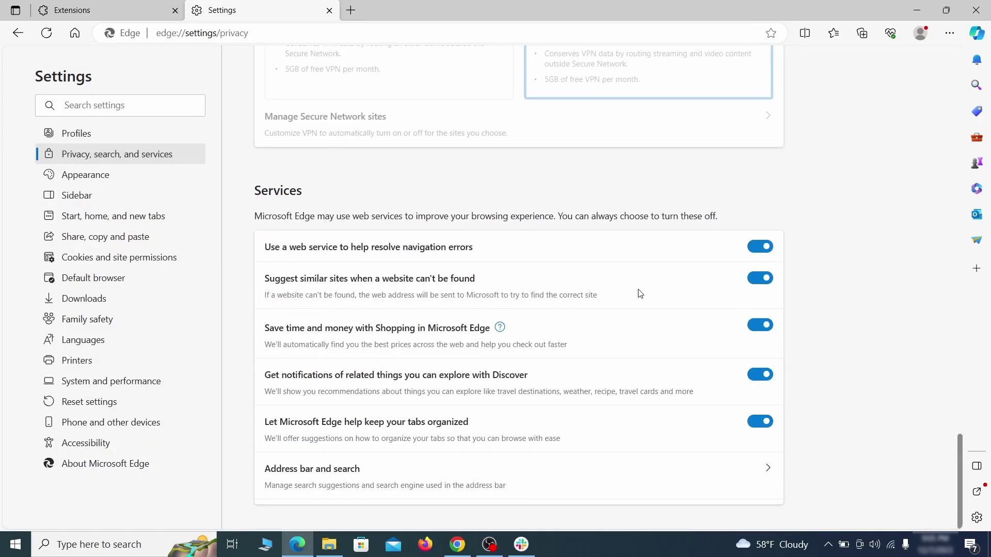
pyautogui.click(566, 488)
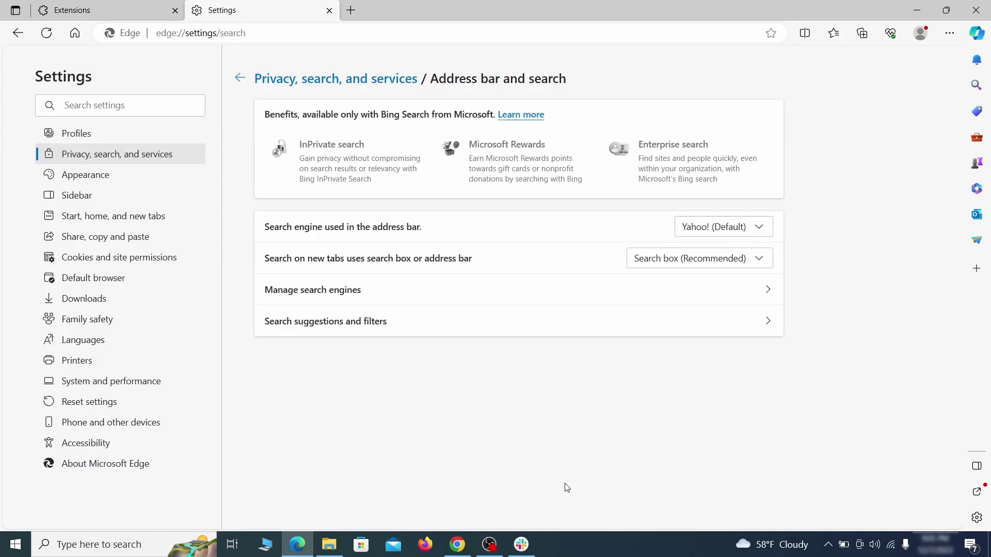
pyautogui.click(764, 230)
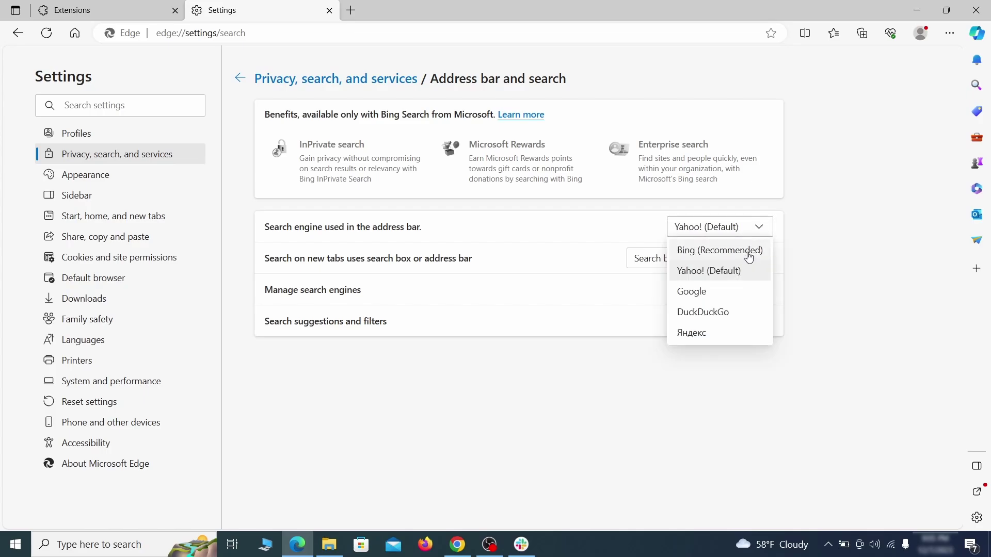
pyautogui.click(735, 290)
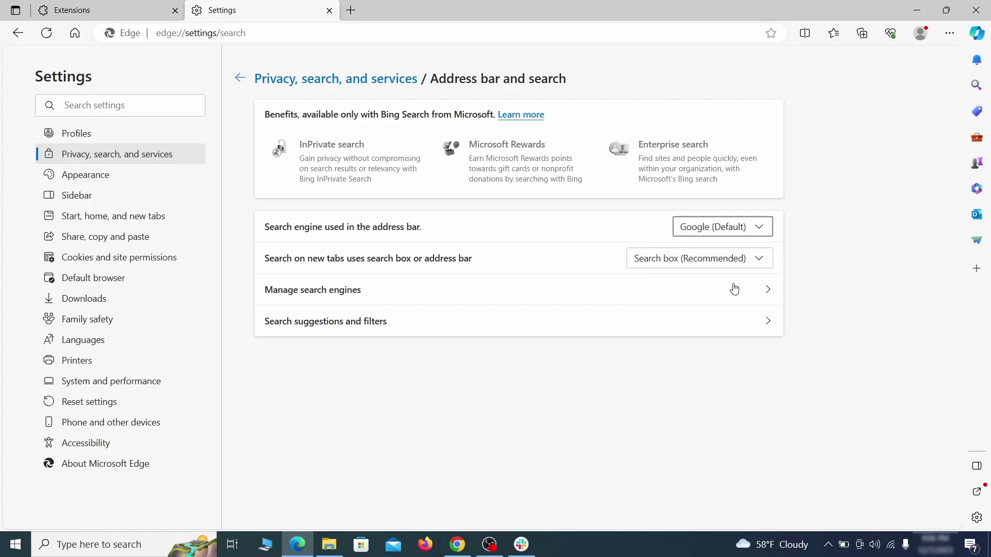
pyautogui.click(382, 297)
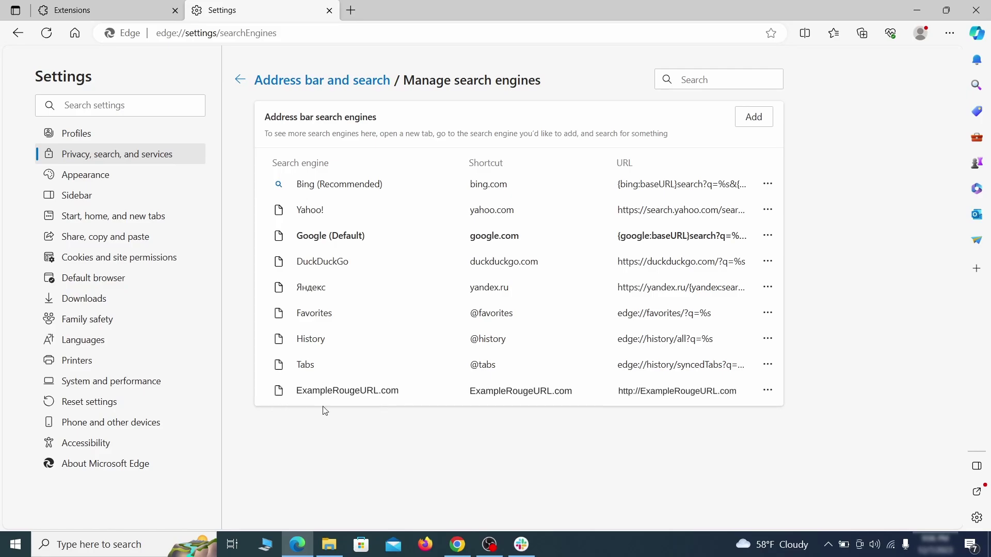
pyautogui.click(767, 391)
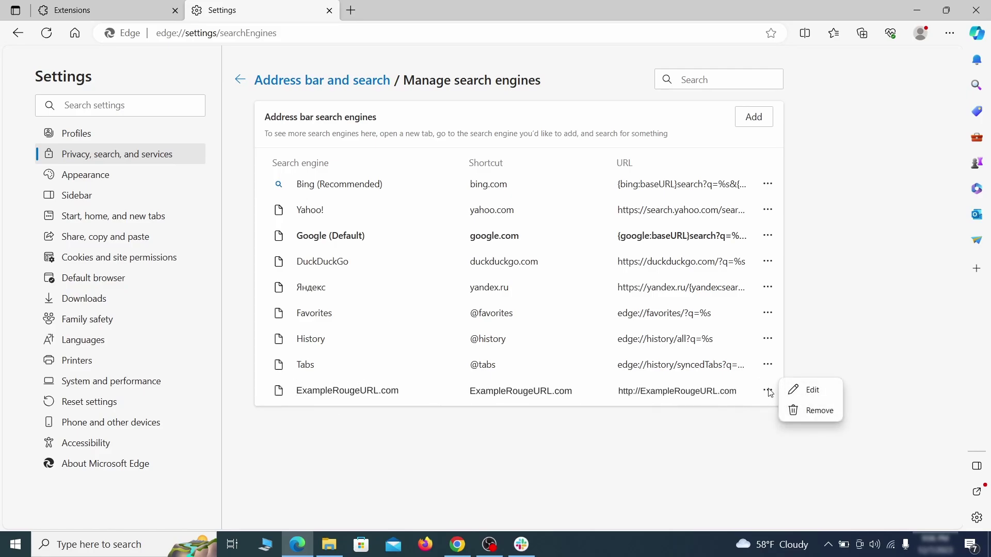
pyautogui.click(821, 411)
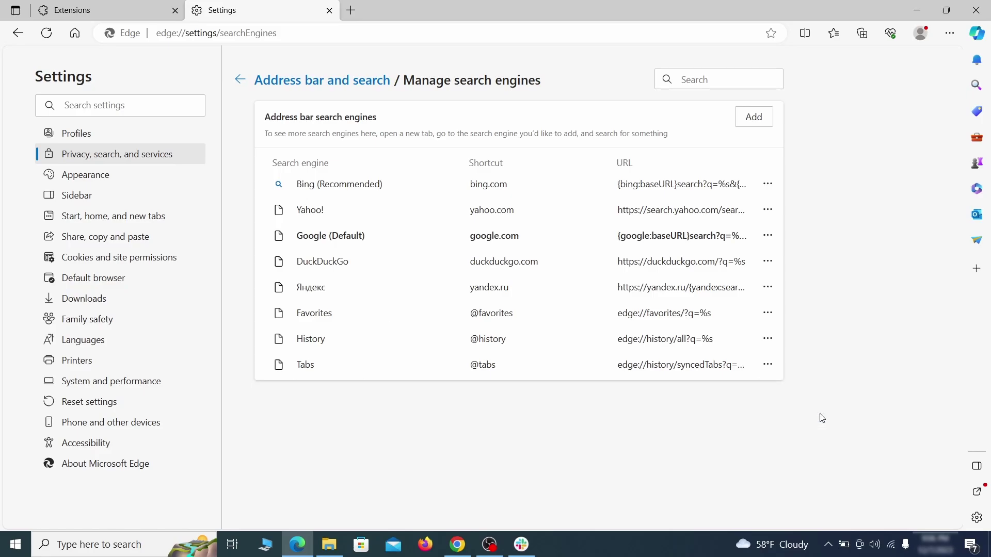
# - Delete the ExampleRougeURL.com page from Edge's startup pages
pyautogui.click(124, 216)
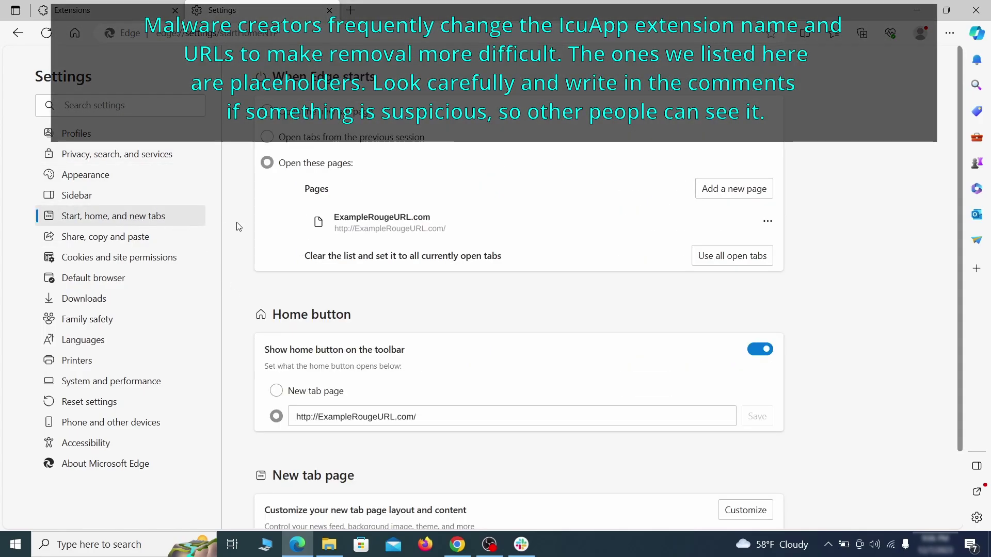
pyautogui.click(767, 221)
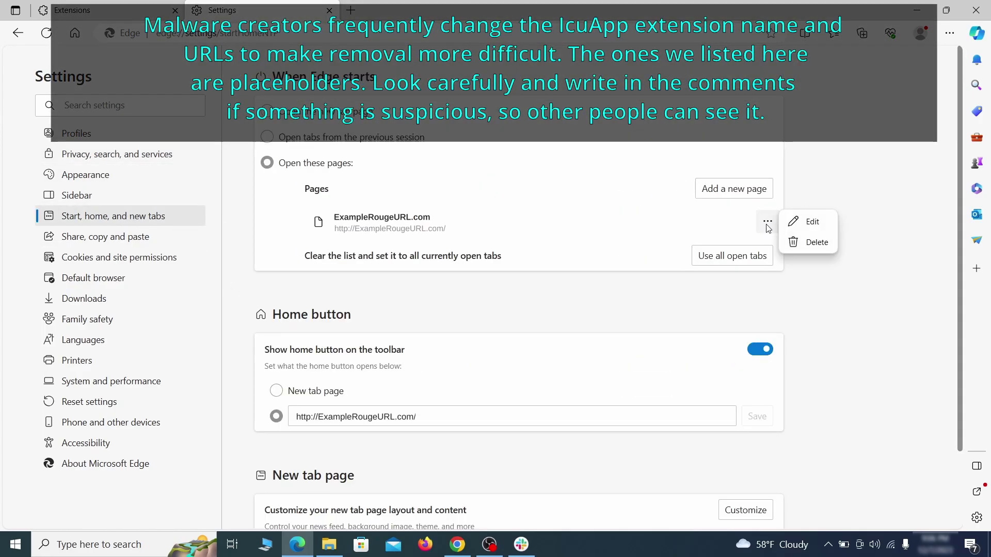
pyautogui.click(808, 243)
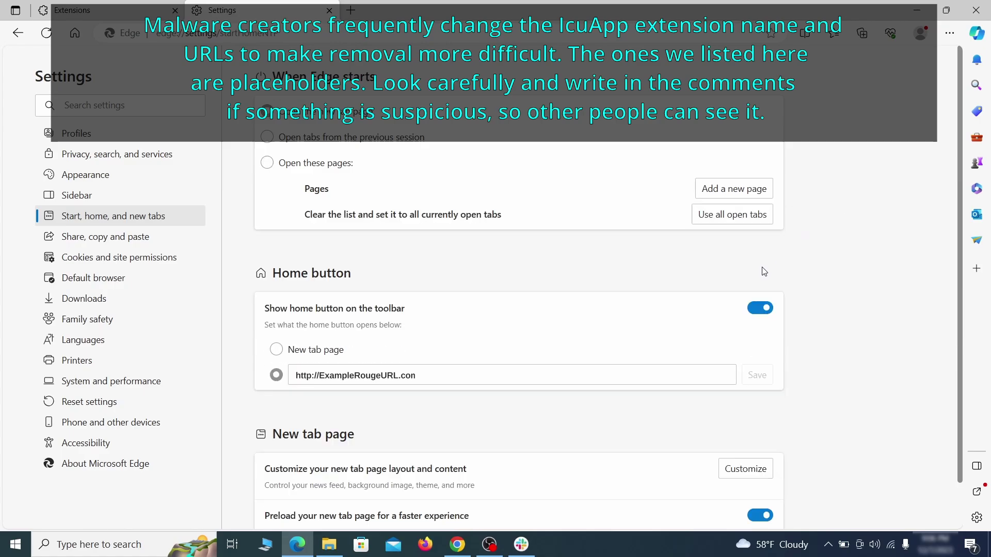
# - Clear the rogue home button address and make it open the new tab page
pyautogui.tripleClick(430, 371)
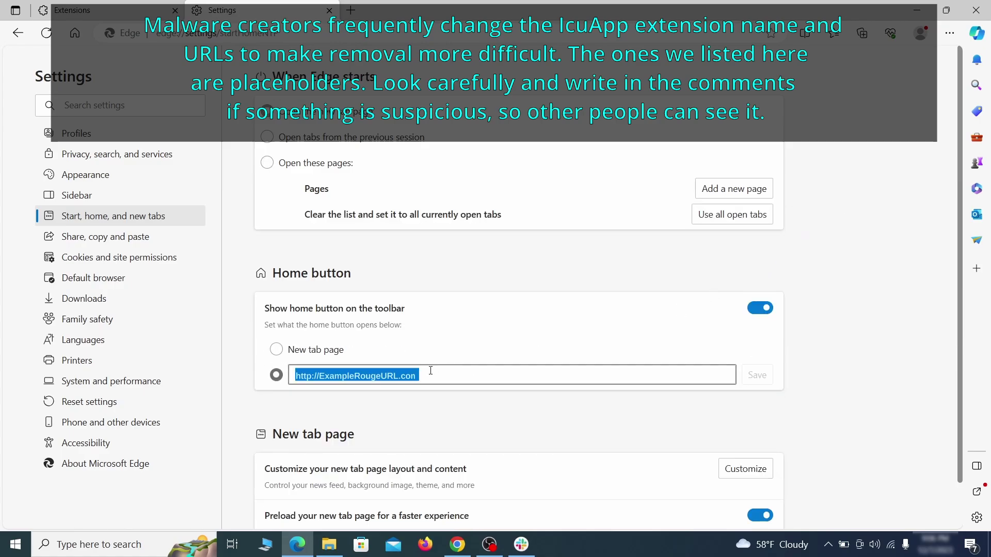
pyautogui.press('BackSpace')
pyautogui.click(276, 350)
# - Open Edge's Notifications permissions and show the options for the allowed ExampleRougeURL.com site
pyautogui.click(182, 258)
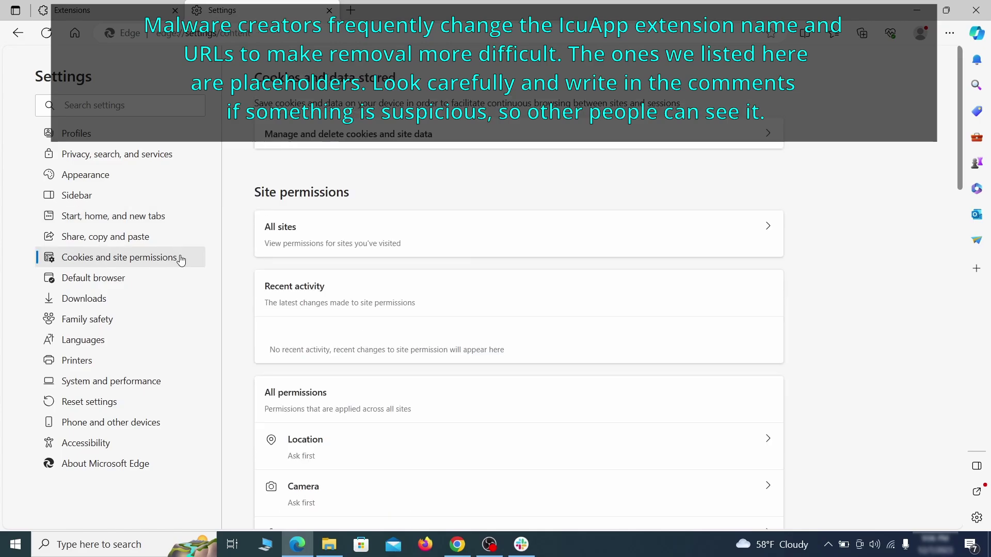
pyautogui.scroll(-5, 478, 269)
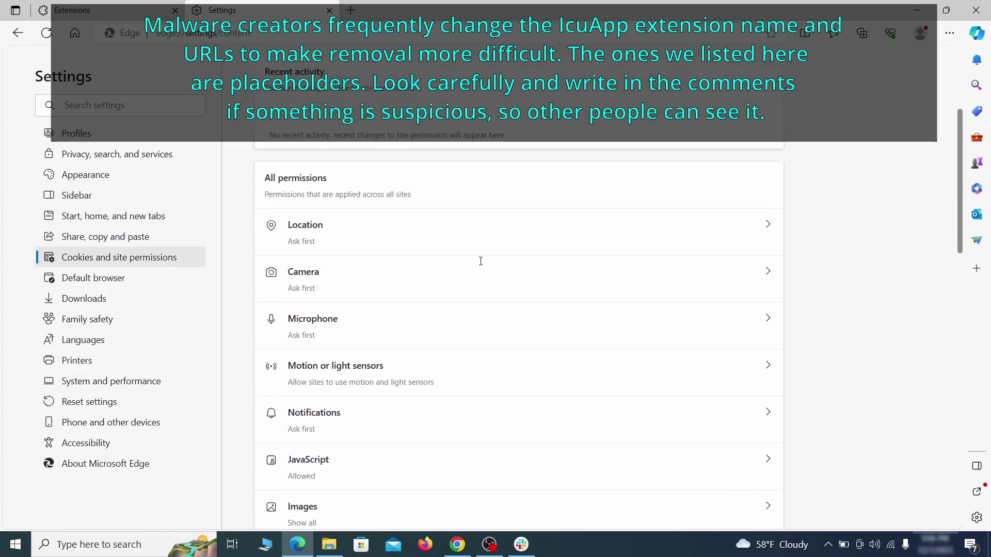
pyautogui.scroll(-1, 481, 272)
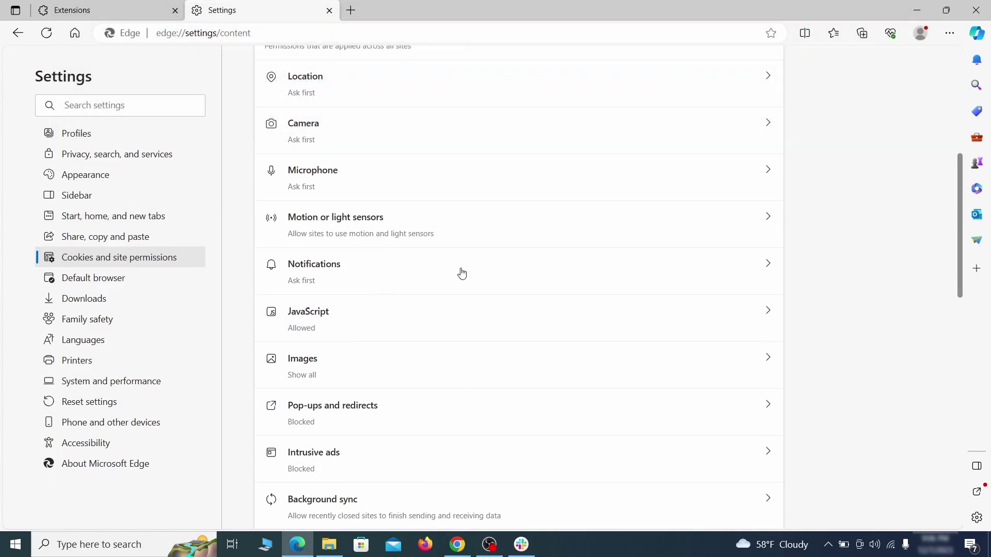
pyautogui.click(461, 274)
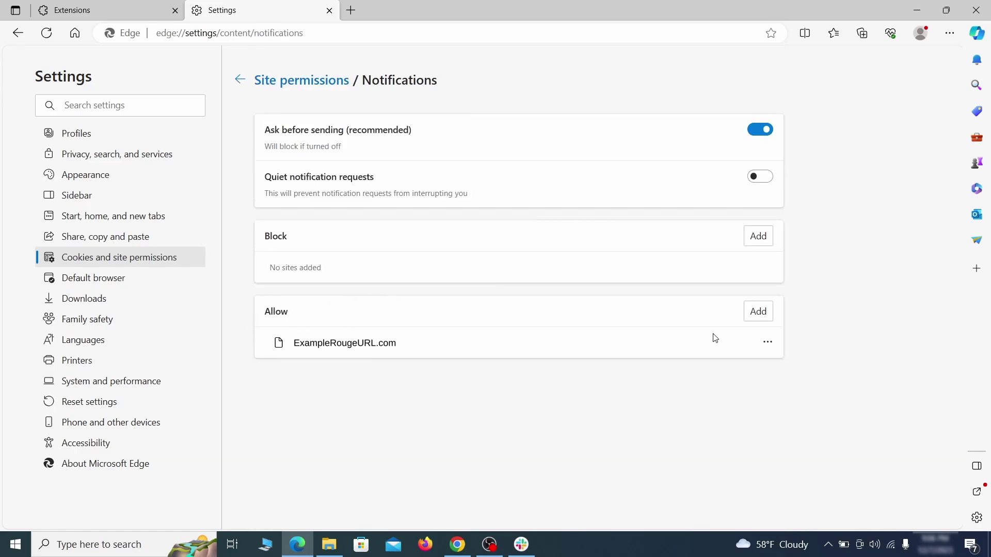
pyautogui.click(767, 342)
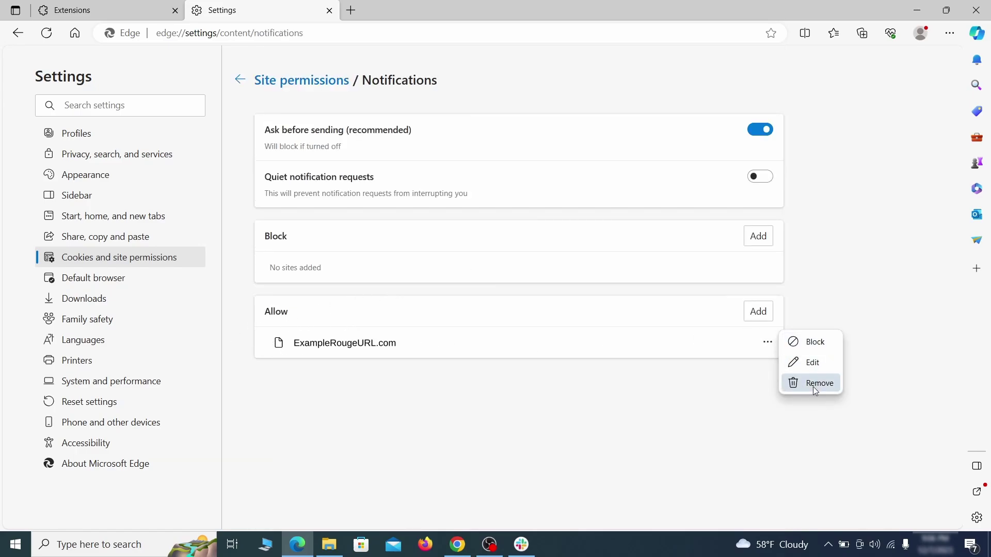